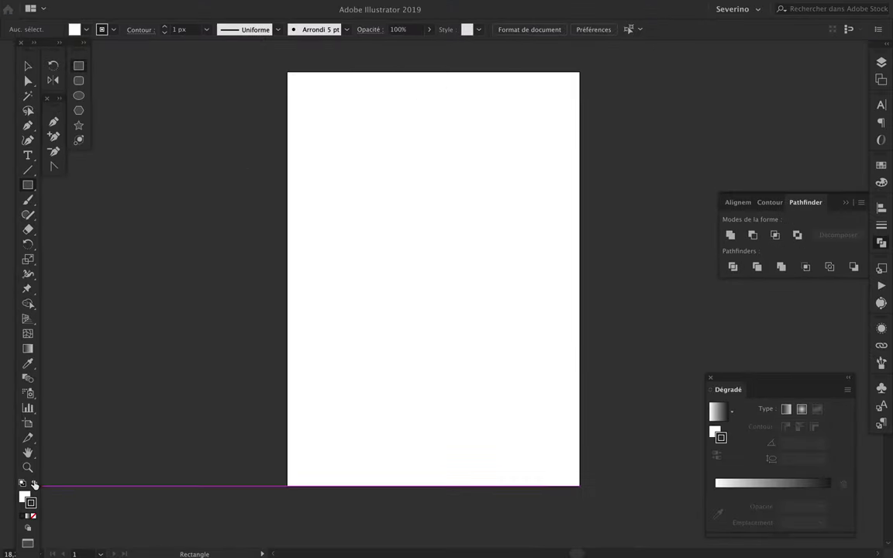
# Step: Draw a dark rectangle with no stroke covering the whole artboard, then deselect it
pyautogui.click(34, 484)
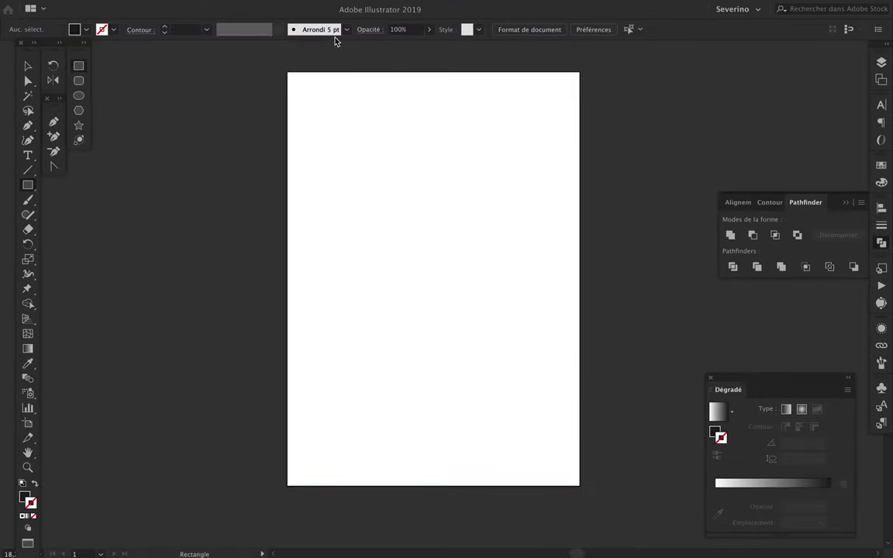
pyautogui.moveTo(287, 72); pyautogui.dragTo(580, 486)
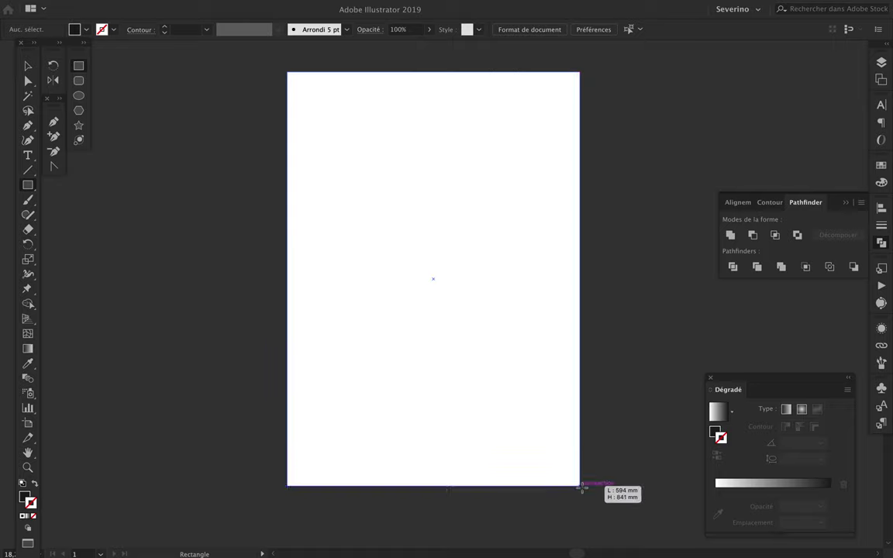
pyautogui.press('v')
pyautogui.hotkey('shift', 'ctrl', 'a')
# Step: Add a new layer, Calque 2, above the background and zoom to fit the artboard
pyautogui.press('F7')
pyautogui.hotkey('ctrl', 'l')
pyautogui.hotkey('ctrl', '0')
pyautogui.hotkey('ctrl', '-')
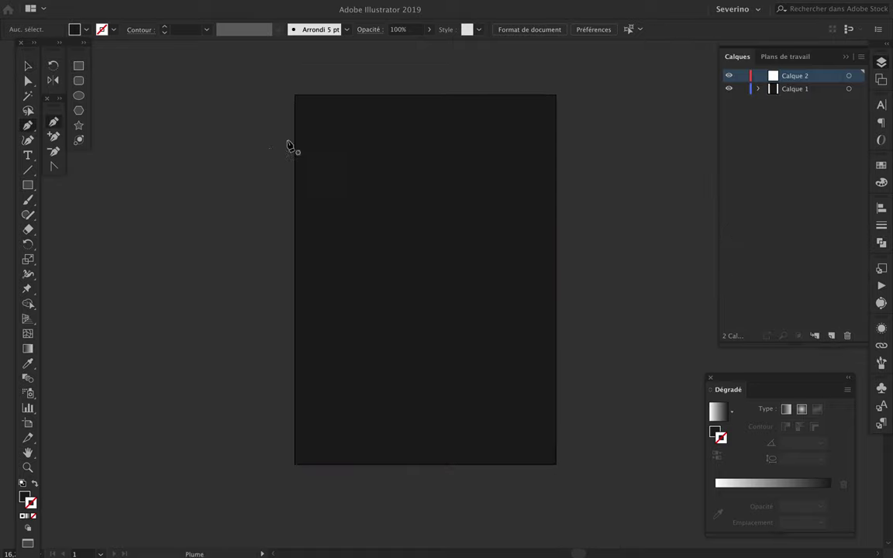
# Step: Draw the top wave curve with no fill and a red 2 px stroke
pyautogui.moveTo(370, 157)
pyautogui.mouseDown()
pyautogui.moveTo(409, 142)
pyautogui.moveTo(454, 180)
pyautogui.mouseUp()
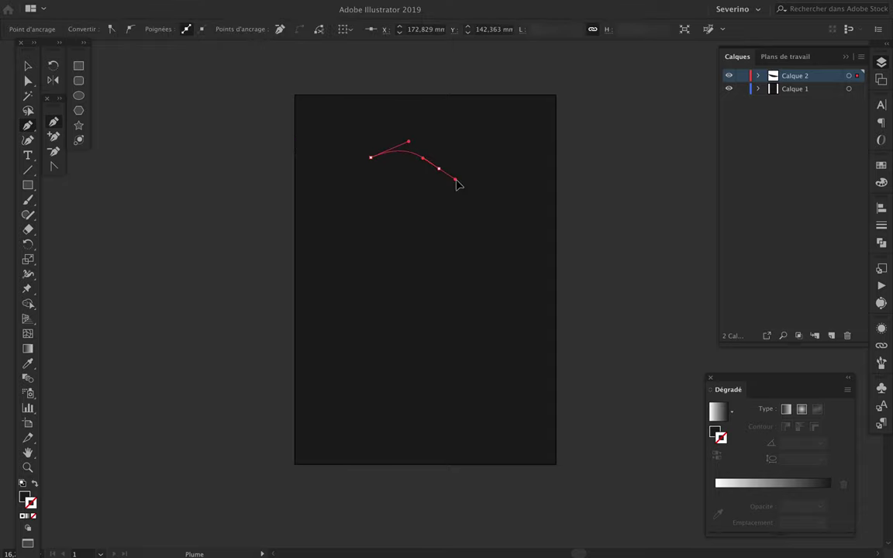
pyautogui.click(534, 121)
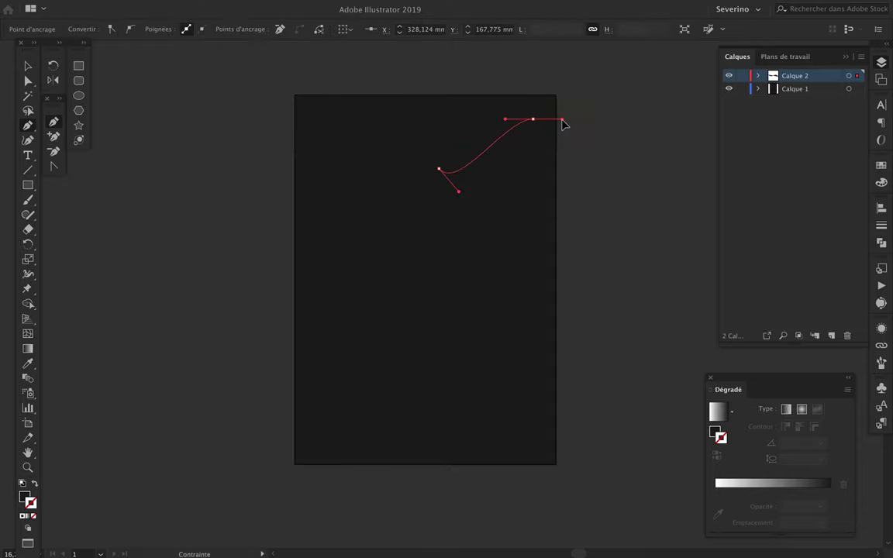
pyautogui.press('v')
pyautogui.press('d')
pyautogui.doubleClick(31, 502)
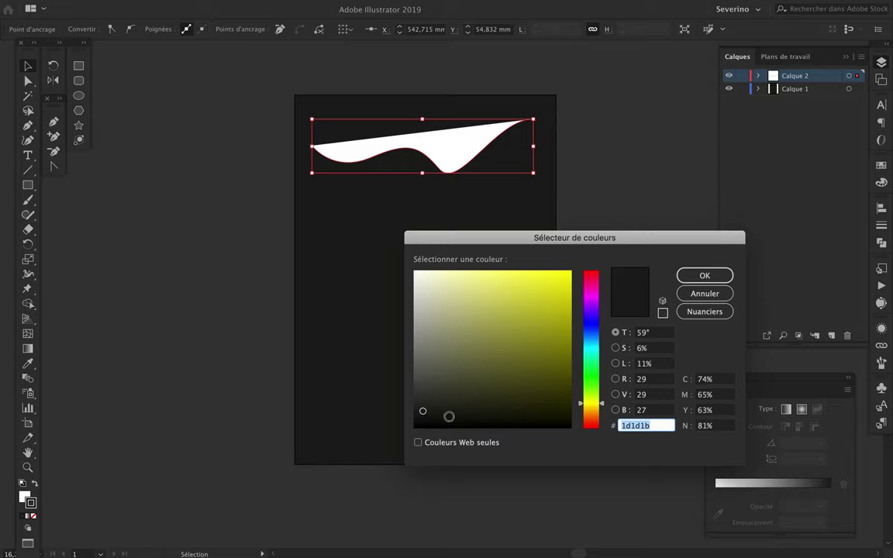
pyautogui.moveTo(591, 403)
pyautogui.mouseDown()
pyautogui.moveTo(591, 271)
pyautogui.moveTo(533, 307)
pyautogui.mouseUp()
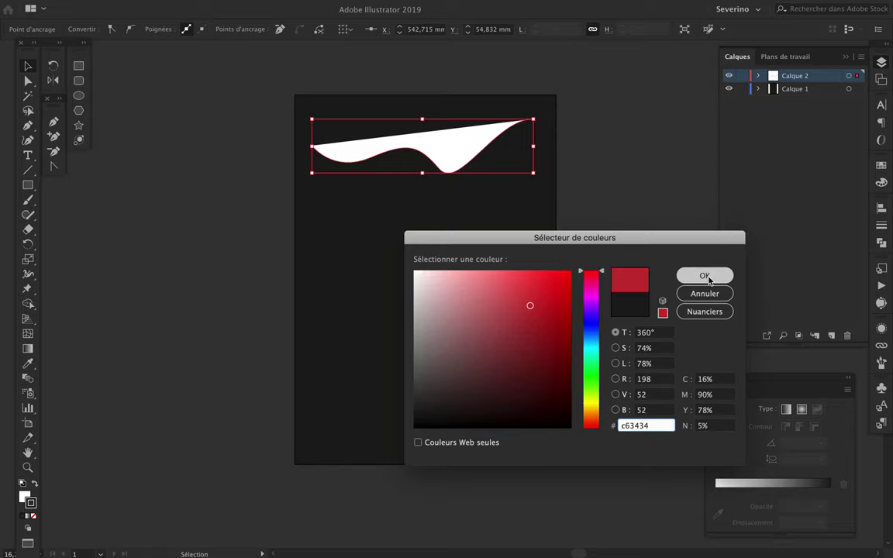
pyautogui.click(704, 276)
pyautogui.click(22, 499)
pyautogui.click(32, 515)
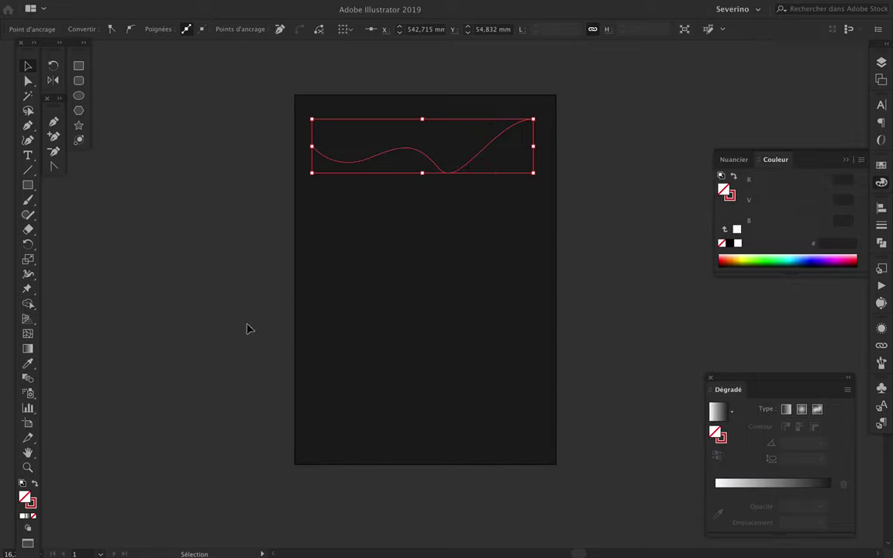
pyautogui.click(881, 225)
pyautogui.click(767, 218)
pyautogui.click(544, 183)
# Step: Copy the red wave downward, recolour it gold (c4a235) and reshape it
pyautogui.moveTo(463, 172); pyautogui.dragTo(463, 273)
pyautogui.doubleClick(29, 503)
pyautogui.write('c4a235')
pyautogui.click(704, 276)
pyautogui.click(504, 326)
pyautogui.press('a')
pyautogui.moveTo(463, 274)
pyautogui.mouseDown()
pyautogui.moveTo(438, 238)
pyautogui.moveTo(312, 248)
pyautogui.moveTo(335, 225)
pyautogui.mouseUp()
pyautogui.press('v')
# Step: Copy the red wave below the gold one, recolour it yellow-green and reshape it
pyautogui.moveTo(407, 155); pyautogui.dragTo(412, 311)
pyautogui.doubleClick(30, 502)
pyautogui.click(594, 404)
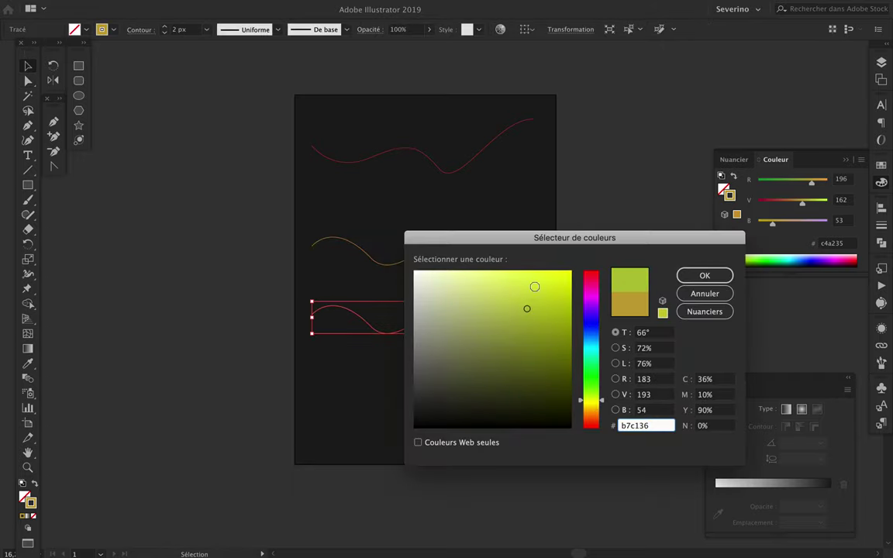
pyautogui.press('Return')
pyautogui.press('a')
pyautogui.moveTo(466, 306)
pyautogui.mouseDown()
pyautogui.moveTo(370, 377)
pyautogui.moveTo(331, 370)
pyautogui.moveTo(459, 359)
pyautogui.moveTo(464, 303)
pyautogui.mouseUp()
pyautogui.click(371, 385)
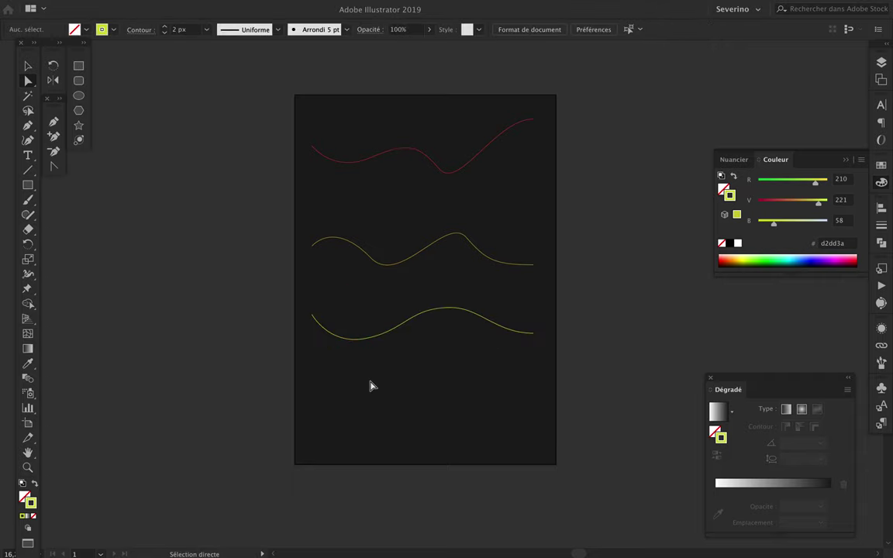
# Step: Draw a blue-stroked wave near the bottom, then select the red and gold waves together
pyautogui.click(311, 421)
pyautogui.moveTo(522, 434); pyautogui.dragTo(566, 391)
pyautogui.press('a')
pyautogui.doubleClick(730, 194)
pyautogui.click(592, 324)
pyautogui.moveTo(591, 324); pyautogui.dragTo(592, 333)
pyautogui.click(514, 315)
pyautogui.click(705, 275)
pyautogui.press('v')
pyautogui.hotkey('ctrl', 'shift', 'a')
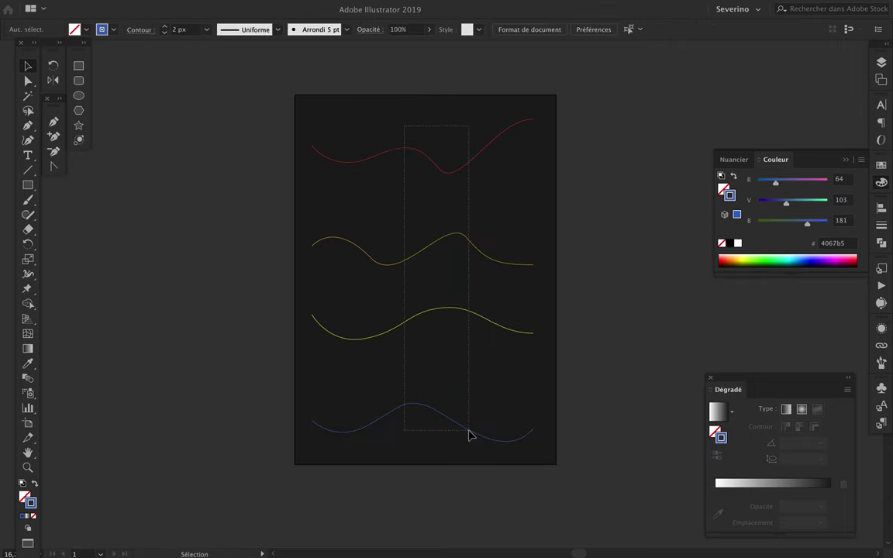
pyautogui.moveTo(479, 202); pyautogui.dragTo(478, 245)
# Step: Set the Blend tool options to Specified Steps spacing
pyautogui.rightClick(454, 236)
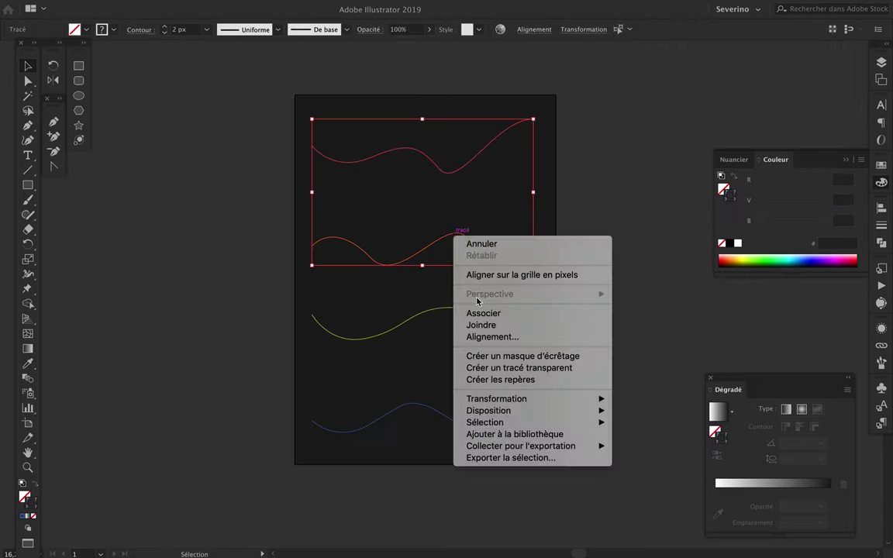
pyautogui.press('Escape')
pyautogui.doubleClick(28, 377)
pyautogui.click(671, 117)
pyautogui.click(655, 143)
pyautogui.press('Return')
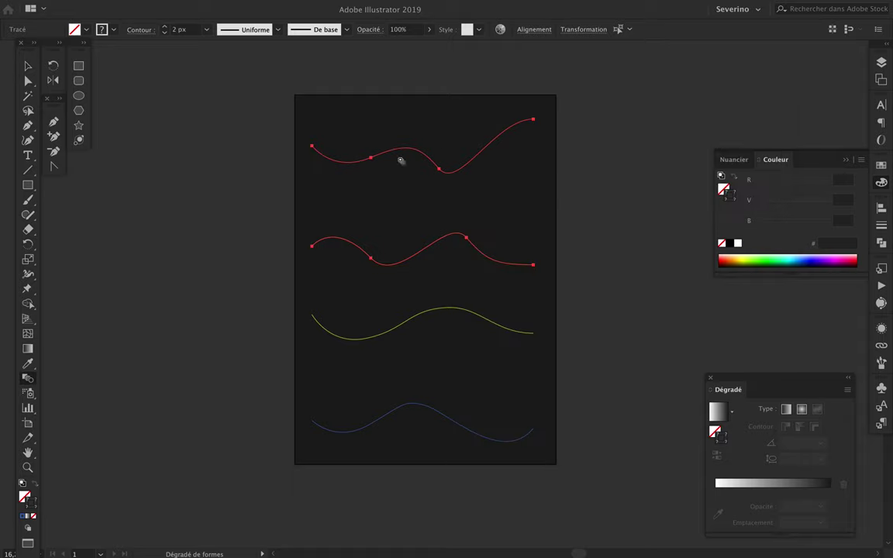
# Step: Blend the red, gold and yellow-green waves into a ribbon, extending toward the blue wave
pyautogui.click(311, 247)
pyautogui.click(311, 314)
pyautogui.hotkey('ctrl', 'z')
pyautogui.press('a')
pyautogui.click(313, 317)
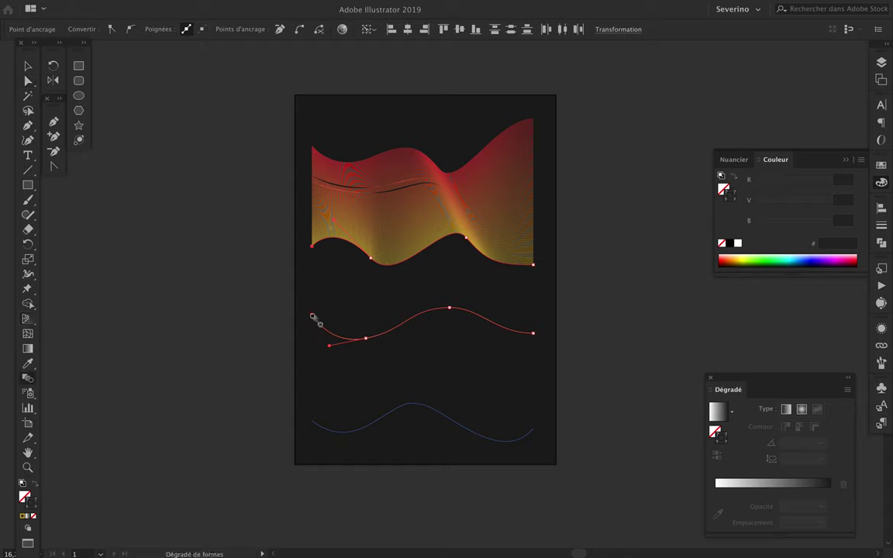
pyautogui.click(312, 247)
pyautogui.click(310, 421)
pyautogui.click(28, 199)
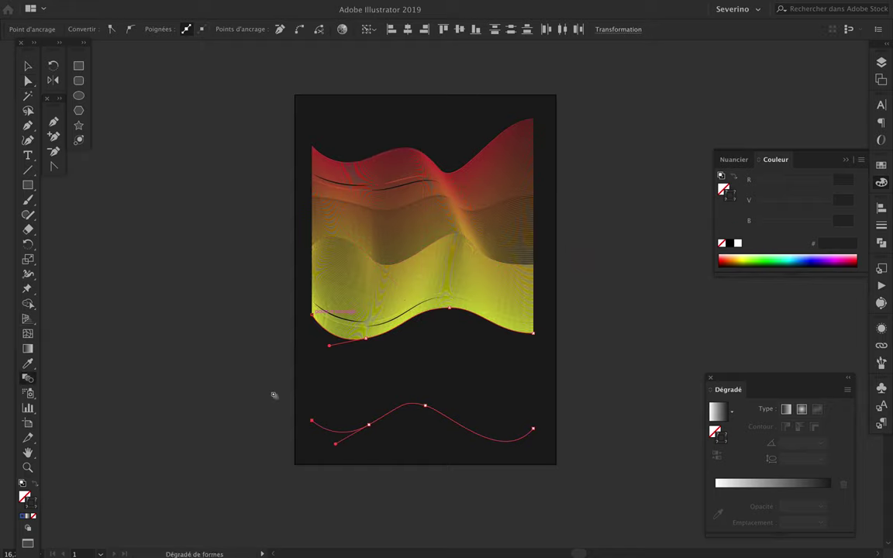
pyautogui.click(311, 421)
pyautogui.hotkey('ctrl', '+')
# Step: Add curved anchors to reshape the ribbon's lower wave and middle path
pyautogui.press('p')
pyautogui.moveTo(202, 472); pyautogui.dragTo(229, 462)
pyautogui.moveTo(503, 397); pyautogui.dragTo(563, 373)
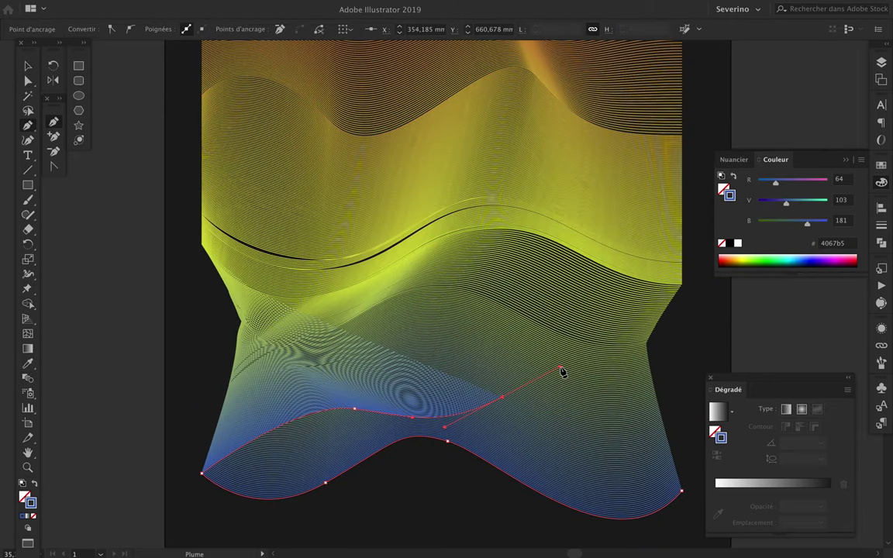
pyautogui.press('a')
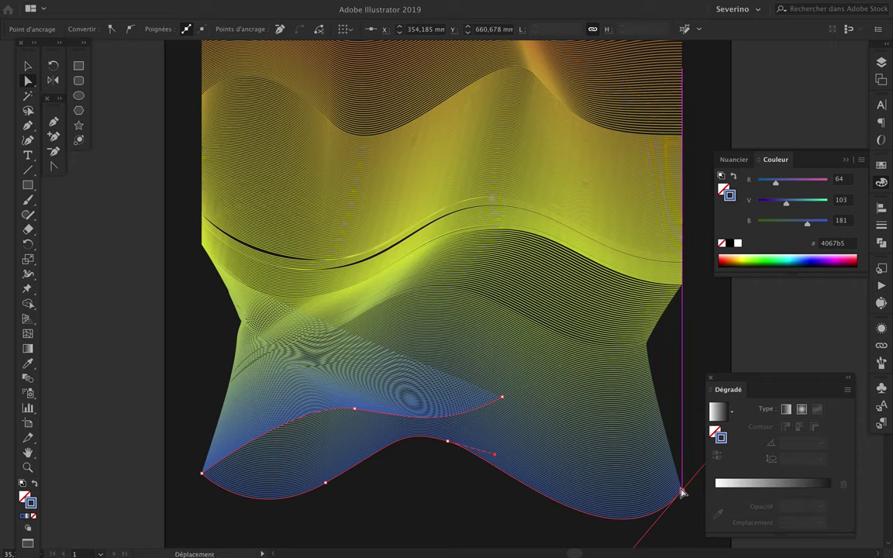
pyautogui.press('p')
pyautogui.click(682, 491)
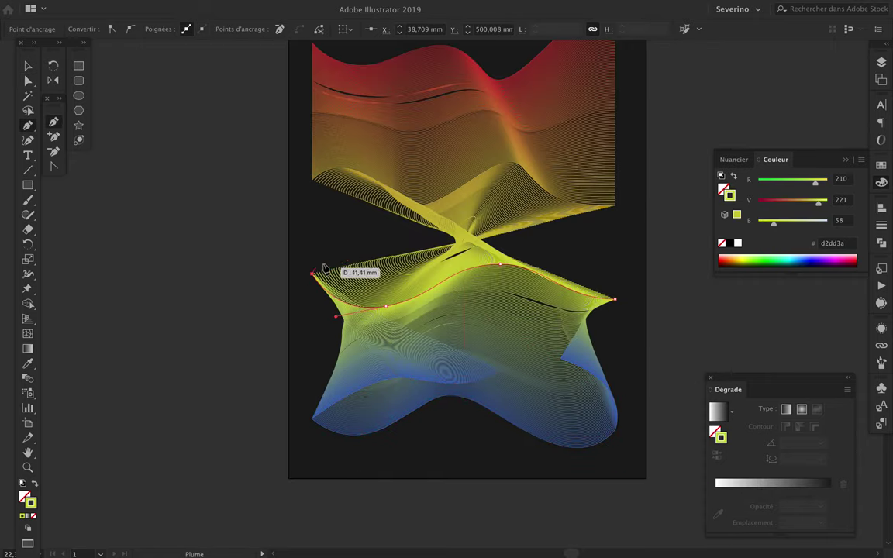
pyautogui.moveTo(325, 268); pyautogui.dragTo(322, 246)
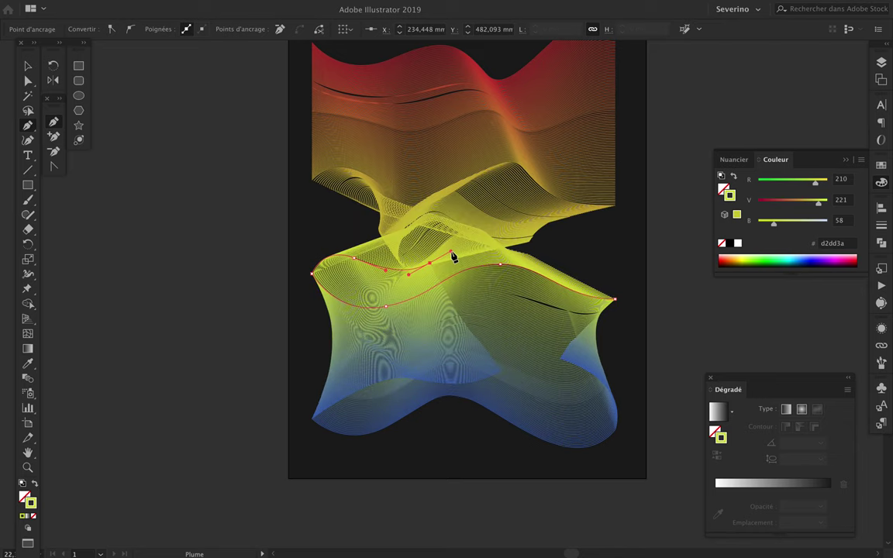
pyautogui.click(637, 309)
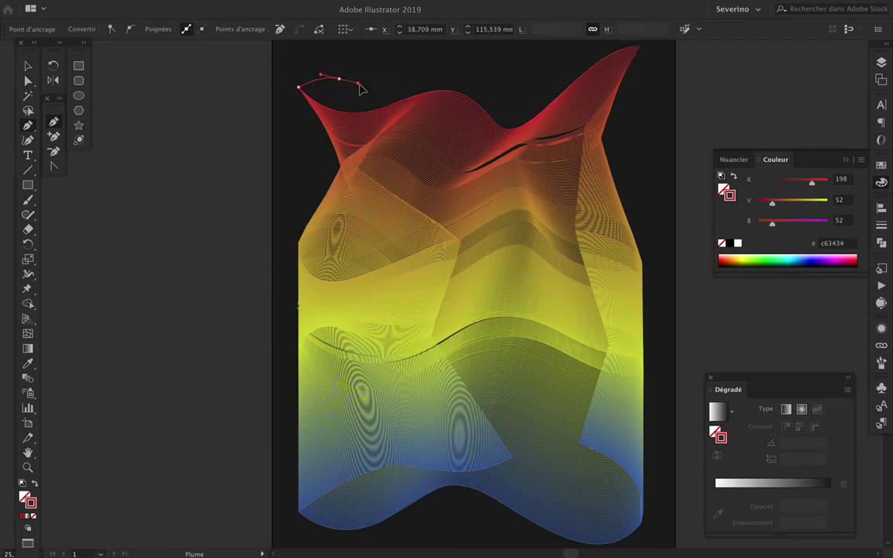
# Step: Reshape the top red edge and middle blend curve into sharper twisting peaks
pyautogui.moveTo(640, 65); pyautogui.dragTo(699, 66)
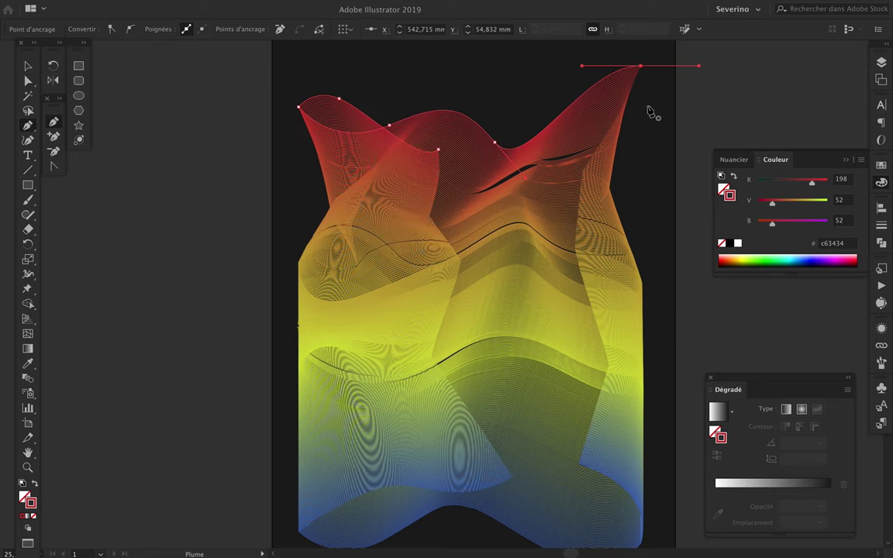
pyautogui.moveTo(567, 167); pyautogui.dragTo(489, 156)
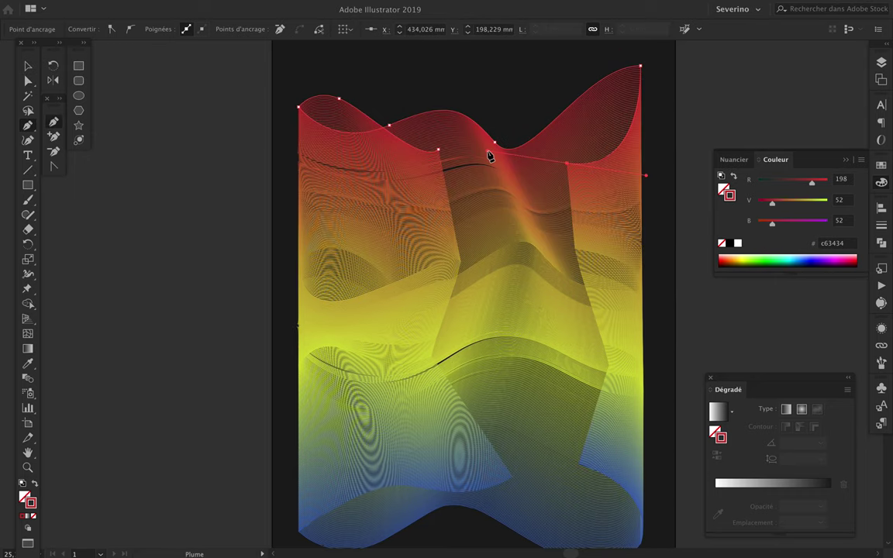
pyautogui.press('p')
pyautogui.moveTo(463, 259)
pyautogui.mouseDown()
pyautogui.moveTo(514, 235)
pyautogui.moveTo(411, 253)
pyautogui.moveTo(488, 244)
pyautogui.mouseUp()
pyautogui.moveTo(577, 252); pyautogui.dragTo(655, 262)
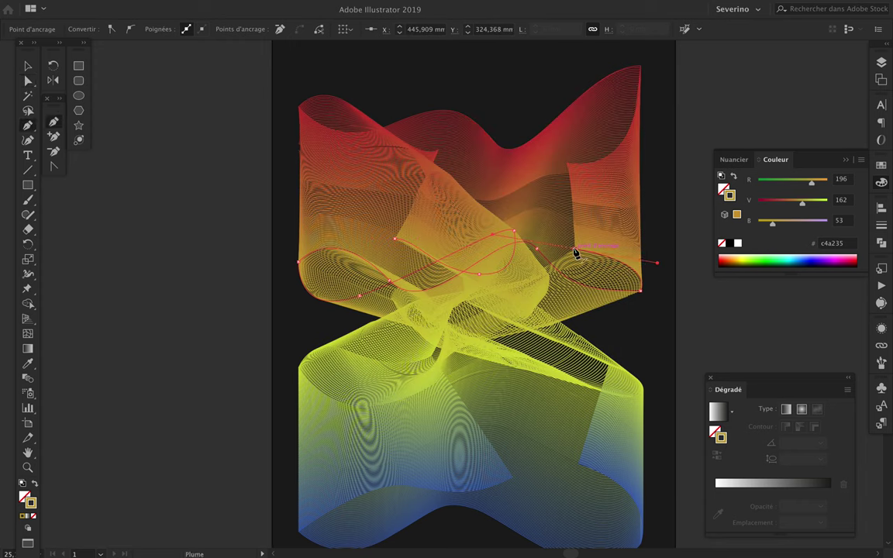
pyautogui.keyDown('ctrl'); pyautogui.click(446, 153); pyautogui.keyUp('ctrl')
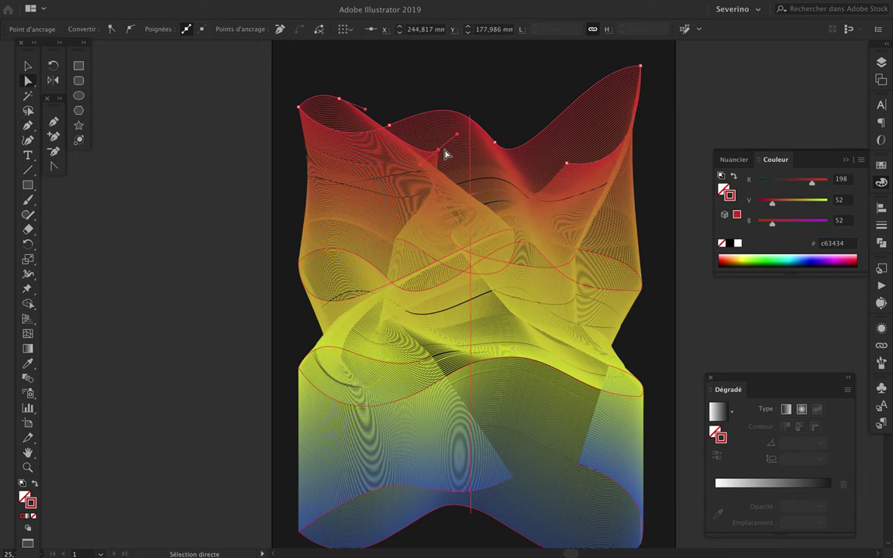
pyautogui.moveTo(446, 153)
pyautogui.mouseDown()
pyautogui.moveTo(380, 121)
pyautogui.moveTo(275, 165)
pyautogui.mouseUp()
pyautogui.moveTo(568, 169)
pyautogui.mouseDown()
pyautogui.moveTo(599, 174)
pyautogui.moveTo(510, 182)
pyautogui.mouseUp()
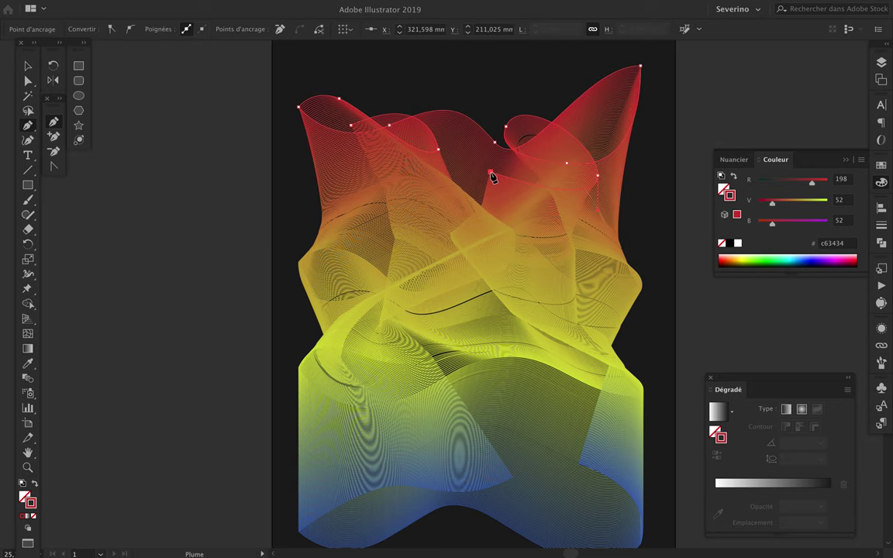
pyautogui.press('a')
pyautogui.click(381, 375)
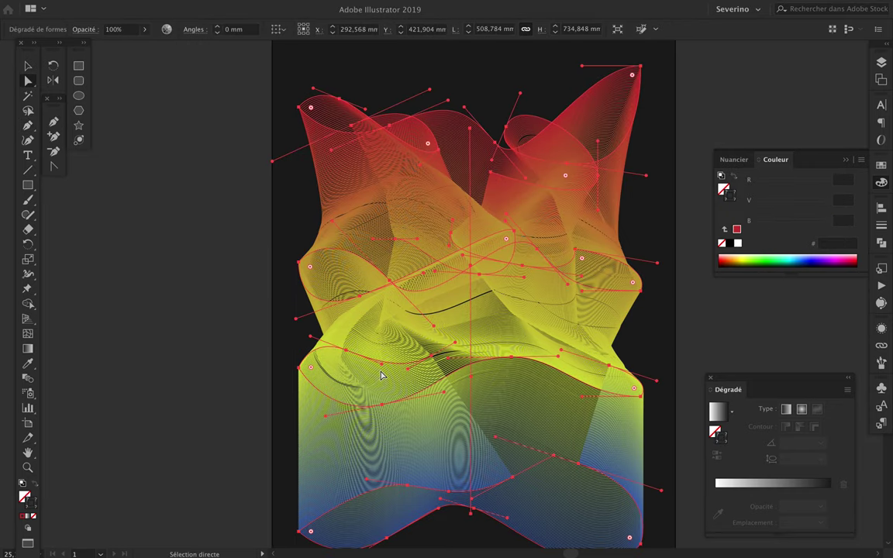
# Step: Add new curved anchors to the lower blend paths across the yellow area
pyautogui.scroll(2, 393, 320)
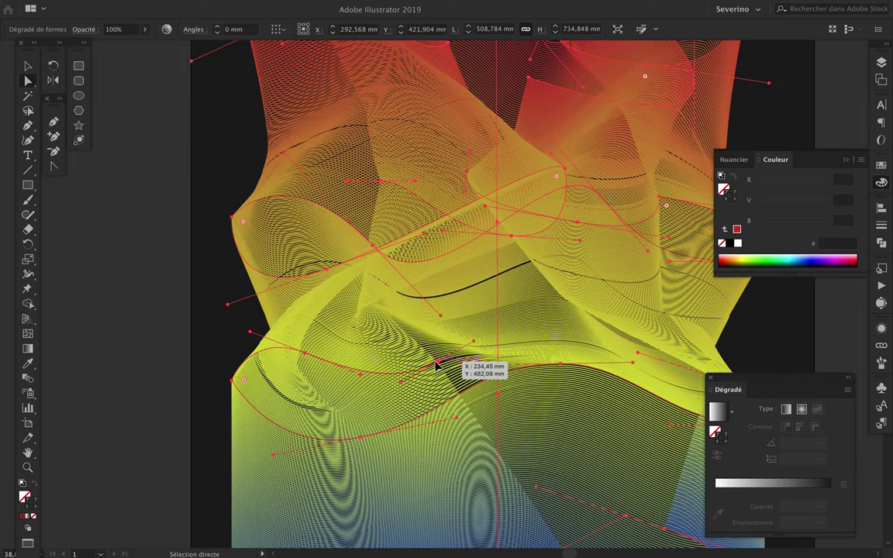
pyautogui.press('p')
pyautogui.moveTo(438, 361)
pyautogui.mouseDown()
pyautogui.moveTo(424, 333)
pyautogui.moveTo(315, 363)
pyautogui.moveTo(261, 351)
pyautogui.mouseUp()
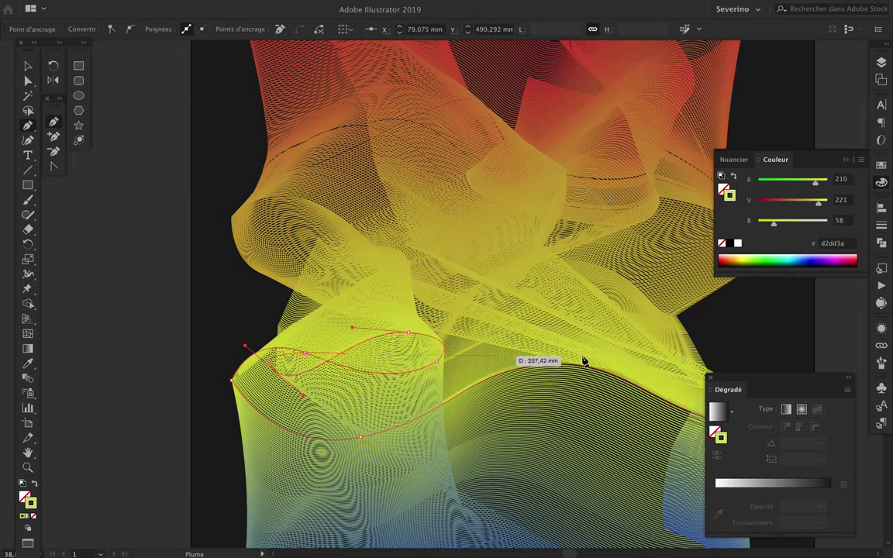
pyautogui.click(659, 367)
pyautogui.moveTo(535, 398); pyautogui.dragTo(466, 383)
pyautogui.moveTo(437, 344); pyautogui.dragTo(406, 349)
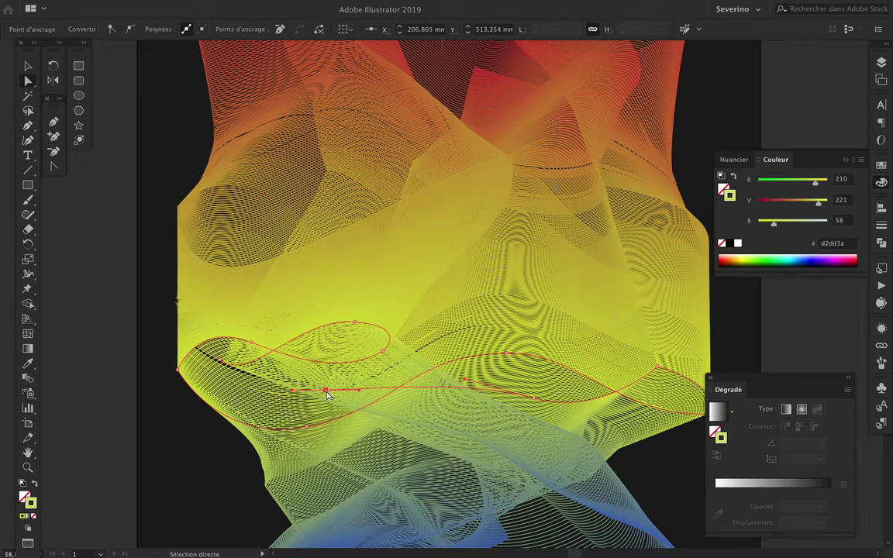
pyautogui.scroll(-3, 449, 356)
pyautogui.scroll(-2, 387, 415)
pyautogui.click(387, 415)
# Step: Redraw and close the bottom blue path, pulling out curve handles for extra folds
pyautogui.hotkey('shift', 'c')
pyautogui.moveTo(300, 459); pyautogui.dragTo(300, 477)
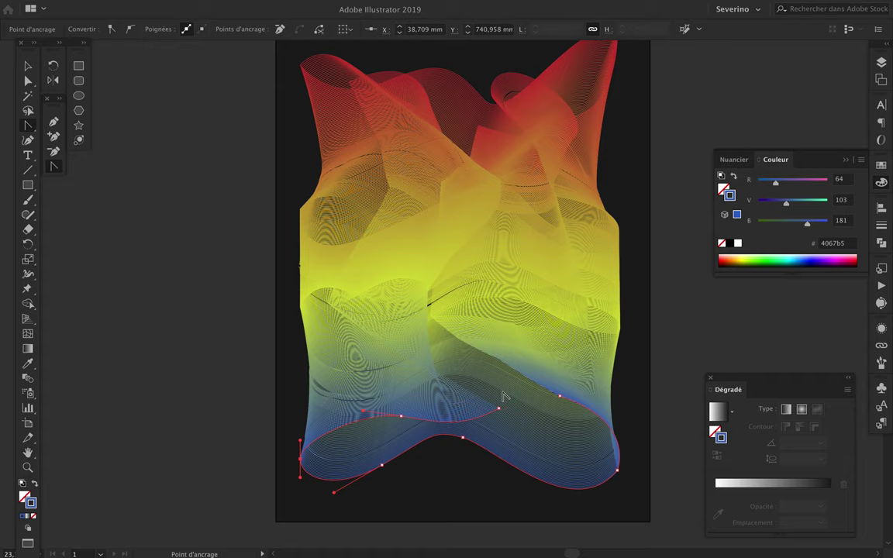
pyautogui.click(498, 411)
pyautogui.moveTo(416, 406); pyautogui.dragTo(355, 446)
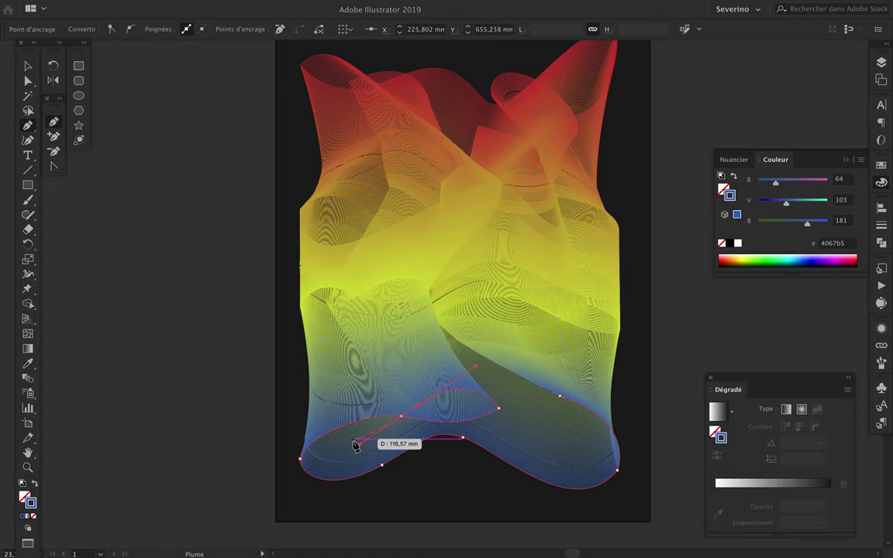
pyautogui.click(304, 425)
pyautogui.moveTo(560, 397)
pyautogui.mouseDown()
pyautogui.moveTo(490, 435)
pyautogui.moveTo(418, 409)
pyautogui.mouseUp()
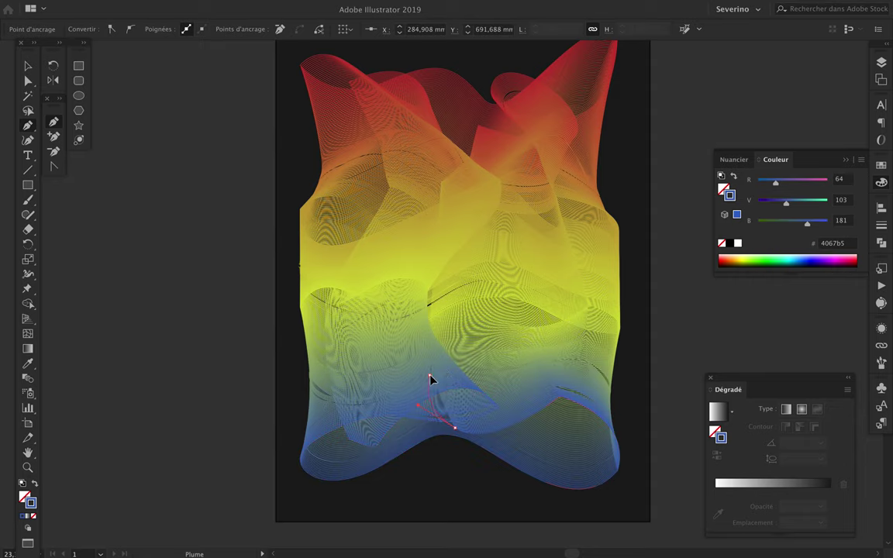
pyautogui.hotkey('shift', 'c')
pyautogui.moveTo(564, 399); pyautogui.dragTo(540, 395)
pyautogui.moveTo(343, 439); pyautogui.dragTo(365, 448)
pyautogui.press('ctrl')
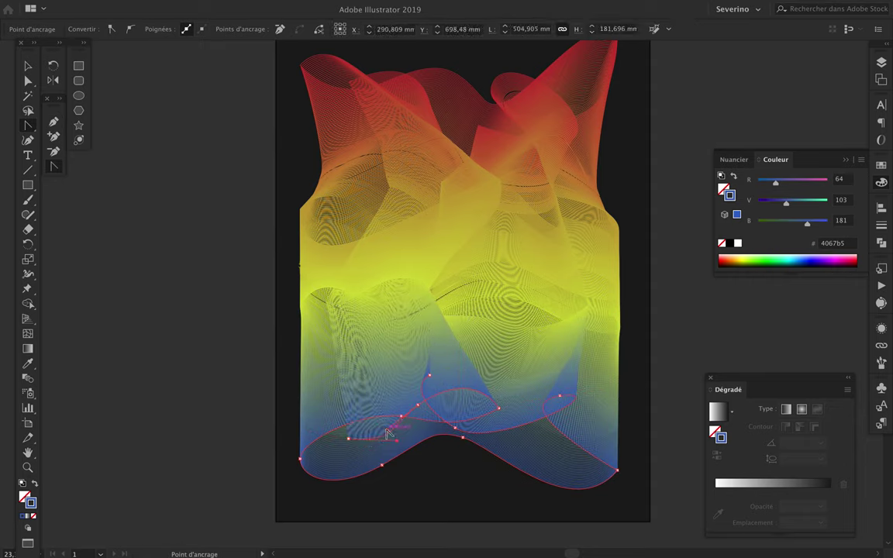
# Step: Move an anchor on the top wave and reshape the middle yellow wave's curve
pyautogui.press('a')
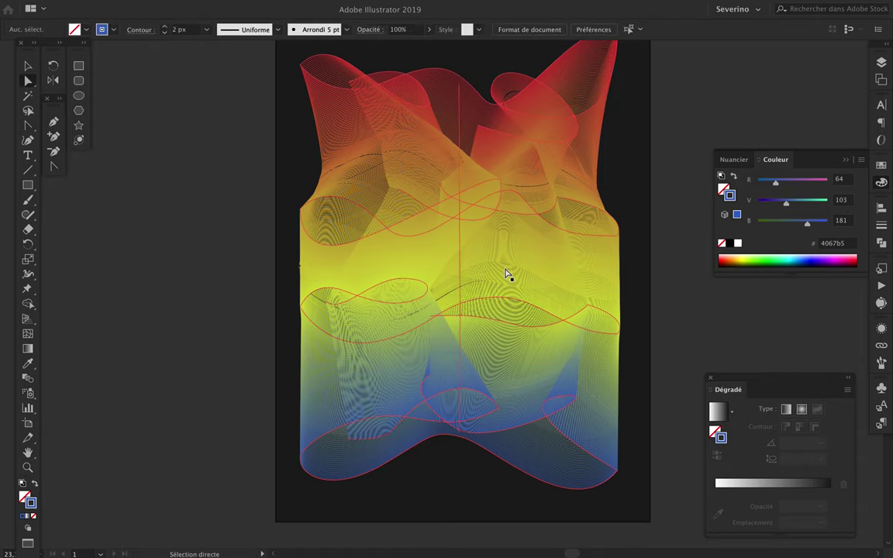
pyautogui.scroll(2, 478, 169)
pyautogui.moveTo(478, 170); pyautogui.dragTo(344, 124)
pyautogui.scroll(2, 371, 44)
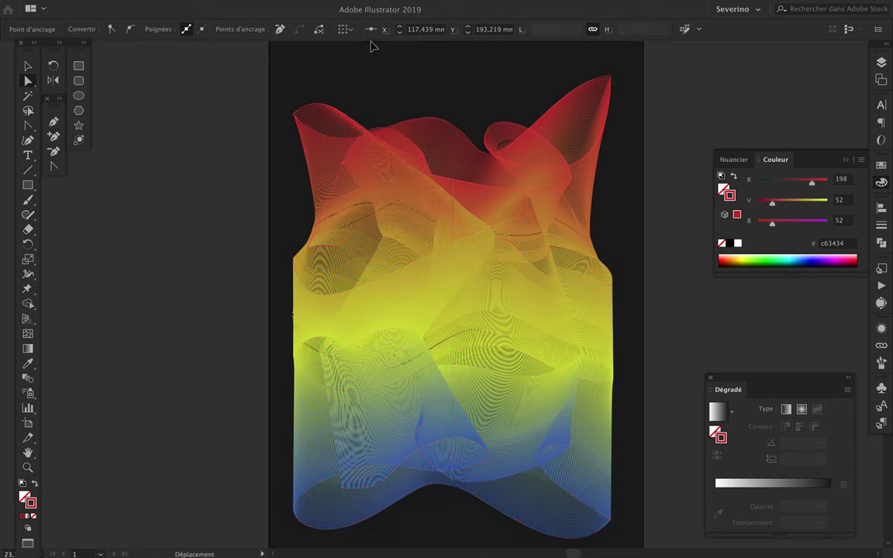
pyautogui.scroll(1, 434, 322)
pyautogui.hotkey('shift', 'c')
pyautogui.moveTo(273, 273)
pyautogui.mouseDown()
pyautogui.moveTo(261, 359)
pyautogui.moveTo(274, 351)
pyautogui.mouseUp()
pyautogui.scroll(-2, 251, 374)
pyautogui.click(248, 358)
# Step: Give the bottom blue wave's anchors smooth handles so it swells into a rounded edge
pyautogui.click(300, 502)
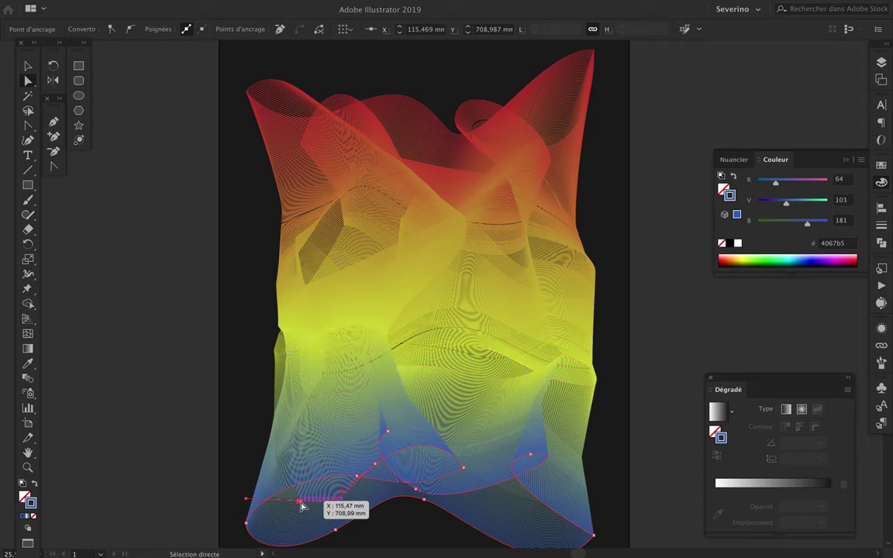
pyautogui.hotkey('shift', 'c')
pyautogui.moveTo(374, 464); pyautogui.dragTo(327, 493)
pyautogui.scroll(-1, 624, 429)
pyautogui.moveTo(596, 488); pyautogui.dragTo(598, 535)
pyautogui.scroll(-1, 658, 417)
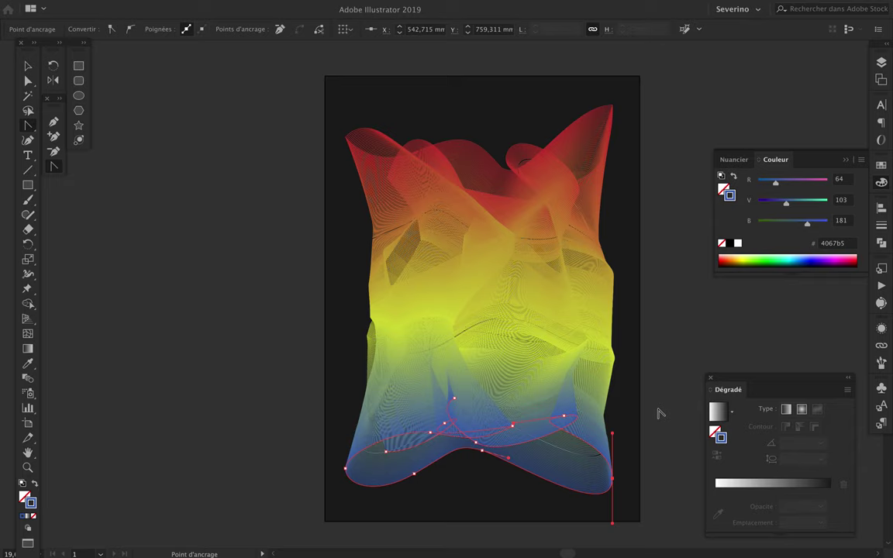
pyautogui.scroll(5, 530, 335)
pyautogui.scroll(-3, 496, 310)
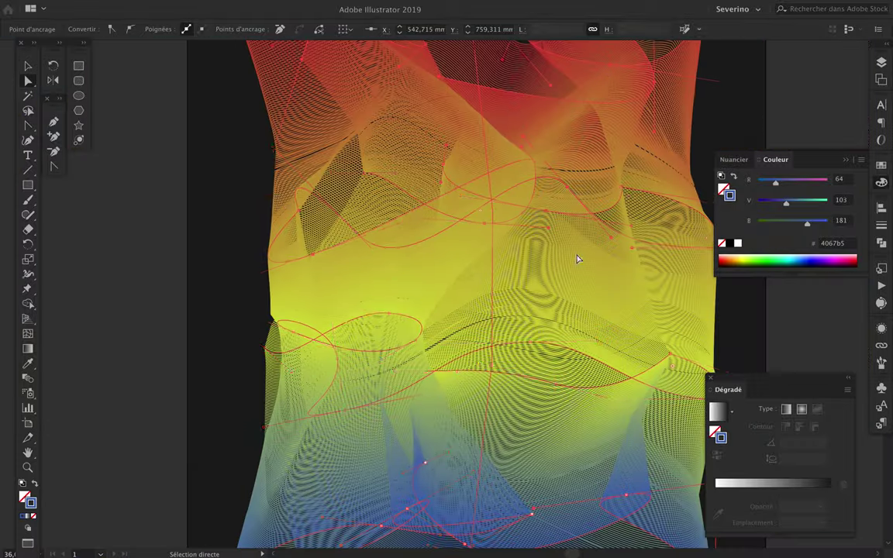
# Step: Select the middle wave path on its own and give its stroke a yellow-to-red gradient
pyautogui.press('a')
pyautogui.click(469, 273)
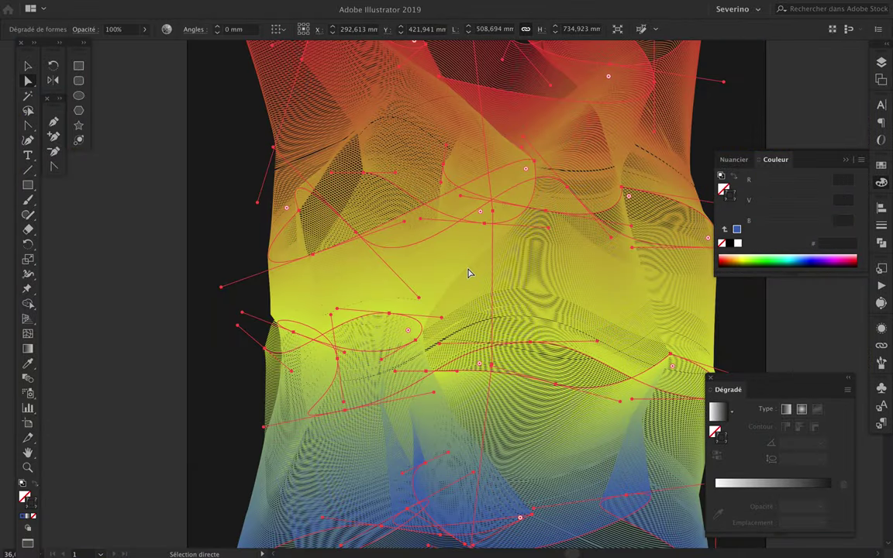
pyautogui.click(338, 311)
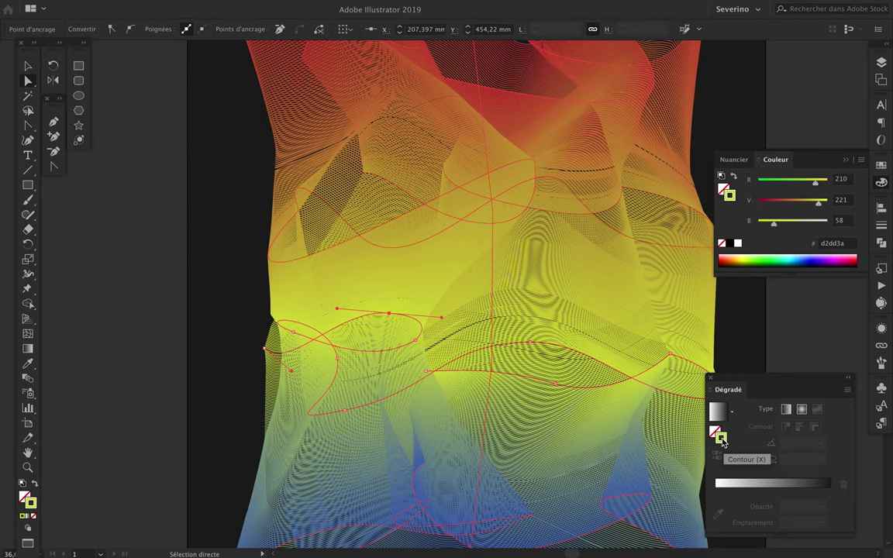
pyautogui.doubleClick(721, 439)
pyautogui.press('Escape')
pyautogui.click(721, 483)
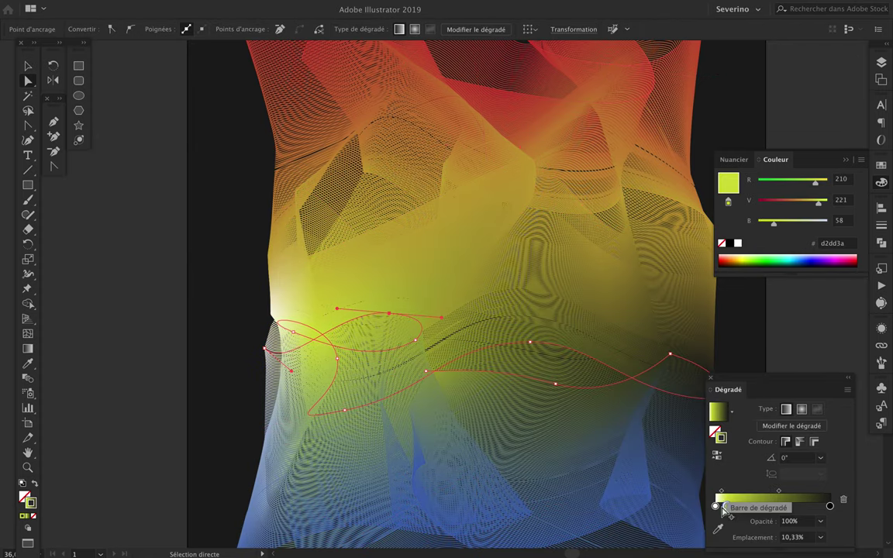
pyautogui.moveTo(727, 507); pyautogui.dragTo(706, 507)
pyautogui.click(831, 508)
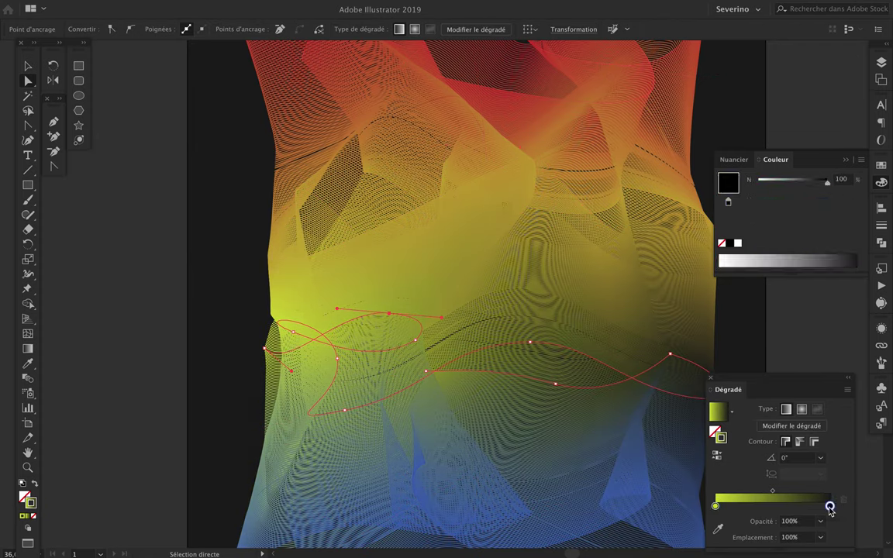
pyautogui.doubleClick(831, 508)
pyautogui.click(717, 392)
pyautogui.scroll(-3, 603, 345)
pyautogui.scroll(3, 437, 308)
pyautogui.click(437, 308)
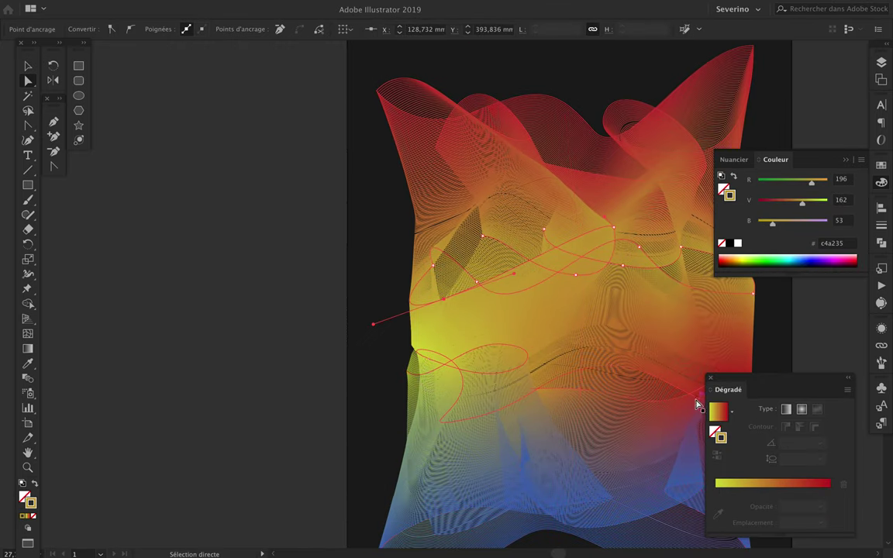
pyautogui.click(718, 412)
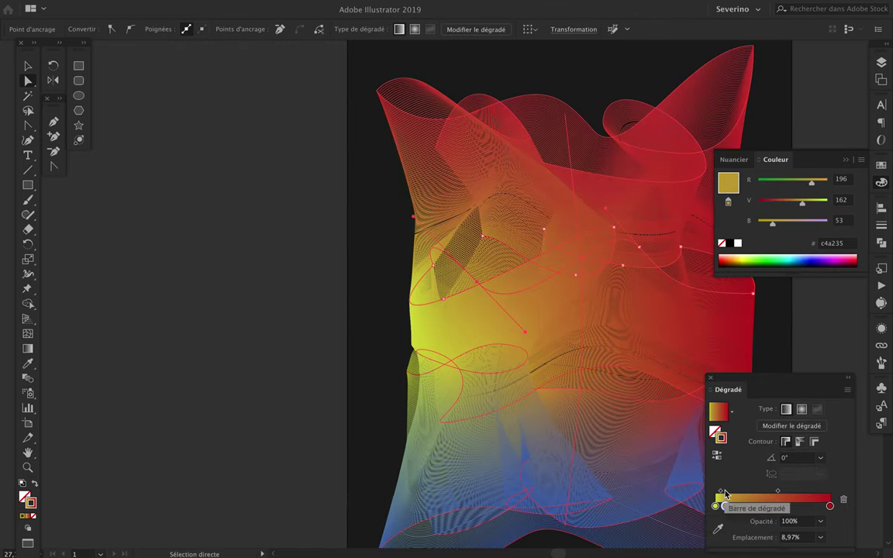
# Step: Change the middle wave's gradient end stop and middle stop to dark blue
pyautogui.click(830, 506)
pyautogui.doubleClick(831, 506)
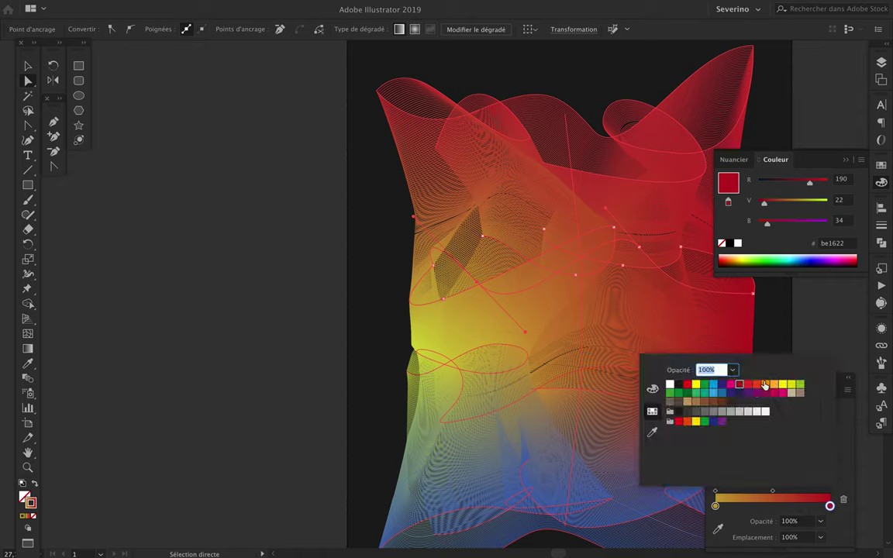
pyautogui.click(774, 384)
pyautogui.click(714, 385)
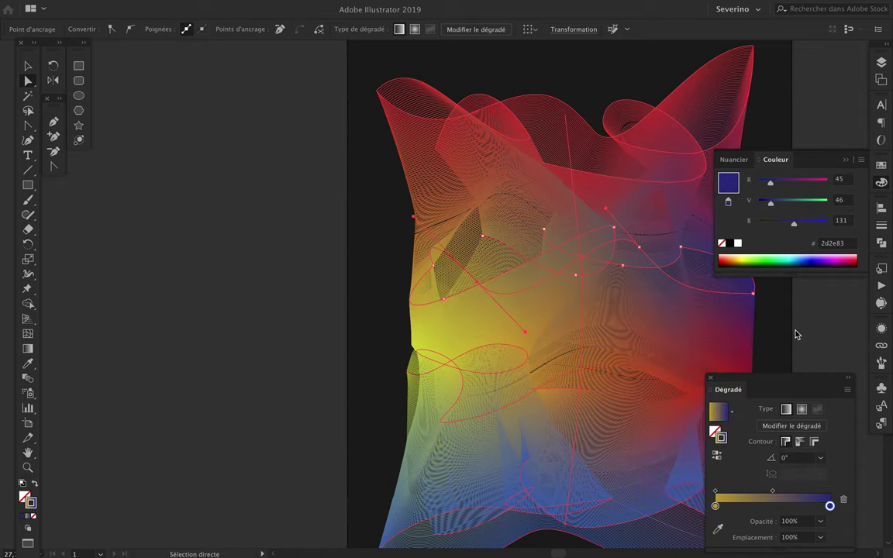
pyautogui.doubleClick(774, 506)
pyautogui.click(713, 393)
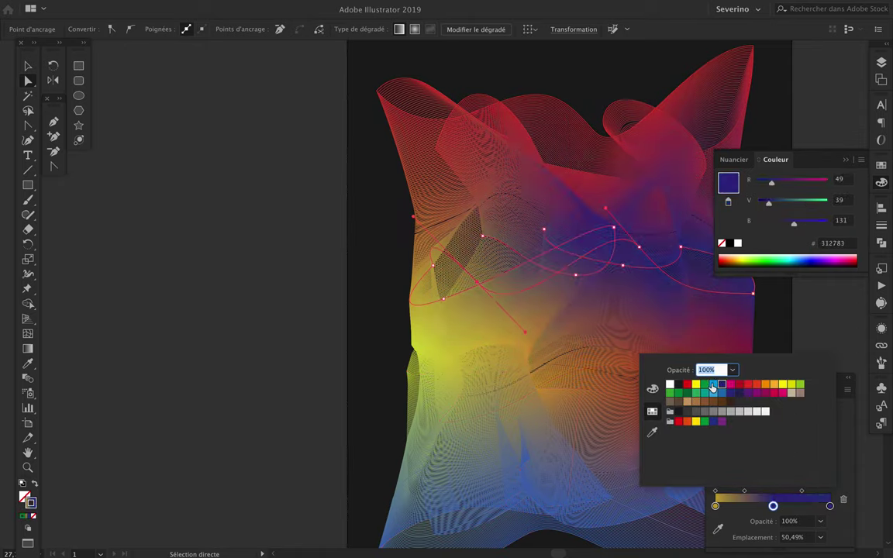
pyautogui.click(714, 295)
# Step: Give the top wave a stroke gradient without the yellow stop, ending in magenta
pyautogui.hotkey('ctrl', 'shift', 'a')
pyautogui.hotkey('ctrl', '0')
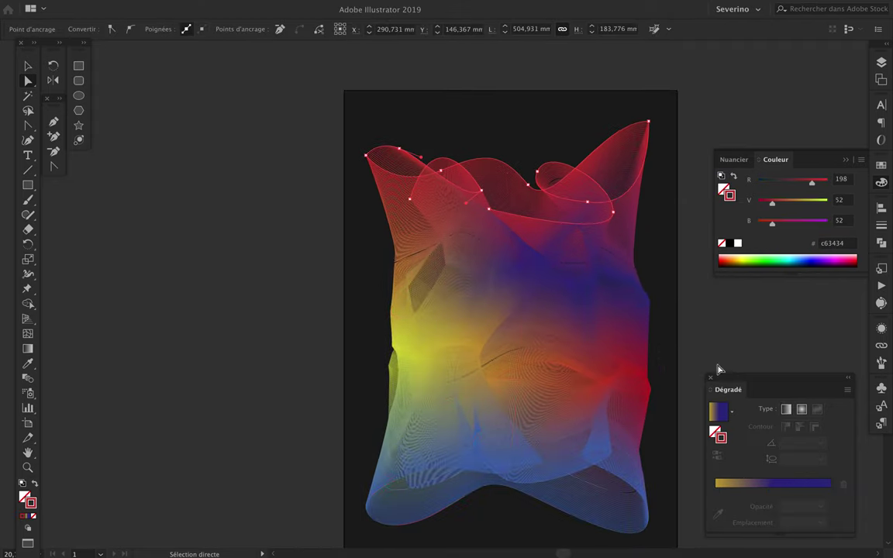
pyautogui.click(731, 486)
pyautogui.moveTo(730, 506); pyautogui.dragTo(698, 506)
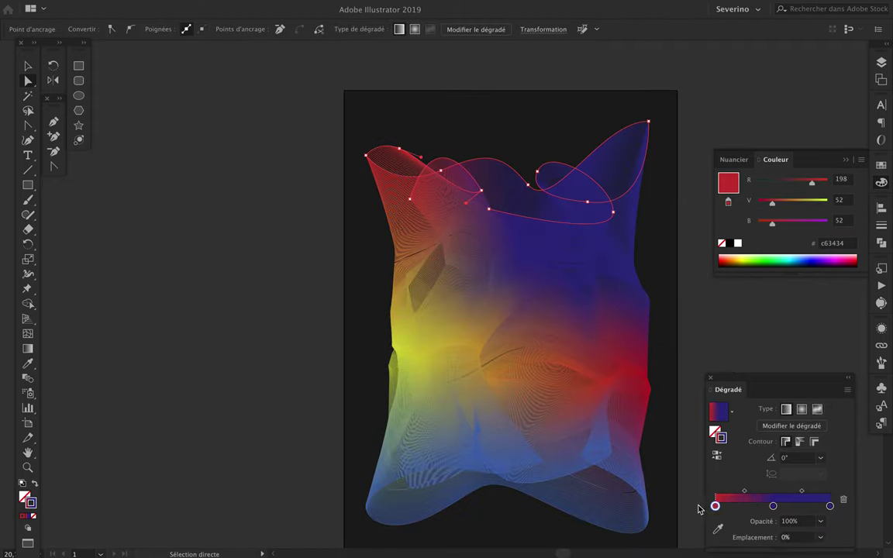
pyautogui.doubleClick(829, 505)
pyautogui.click(774, 383)
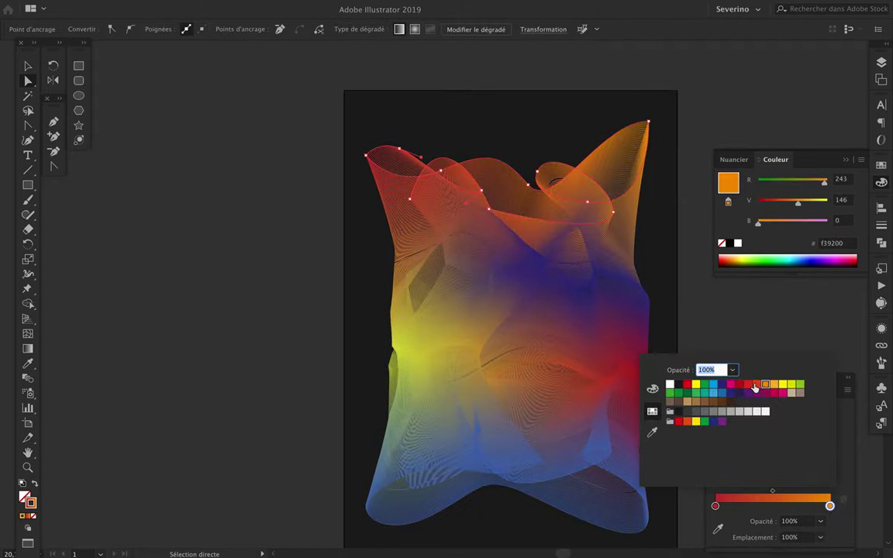
pyautogui.click(749, 385)
pyautogui.click(618, 355)
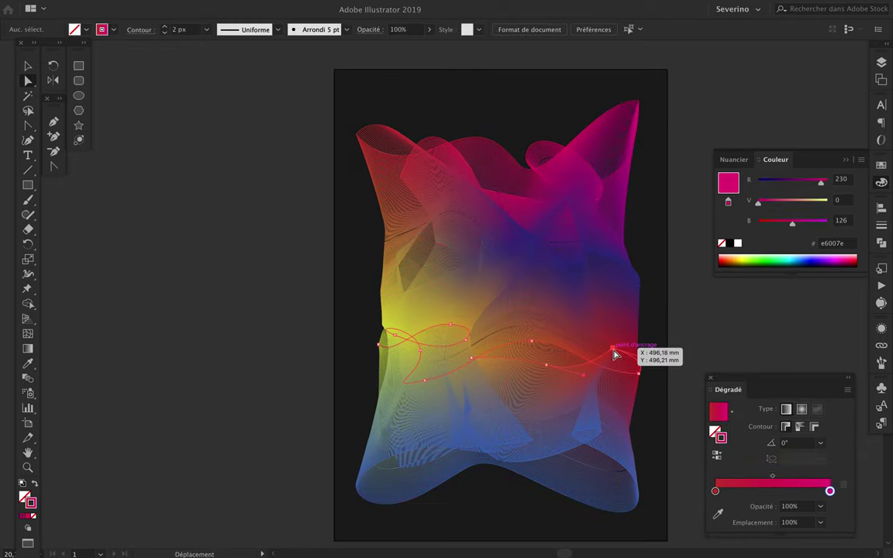
# Step: Select the bottom wave path and apply a gradient to its stroke
pyautogui.hotkey('ctrl', 'shift', 'a')
pyautogui.click(588, 255)
pyautogui.click(560, 349)
pyautogui.hotkey('ctrl', 'a')
pyautogui.click(356, 490)
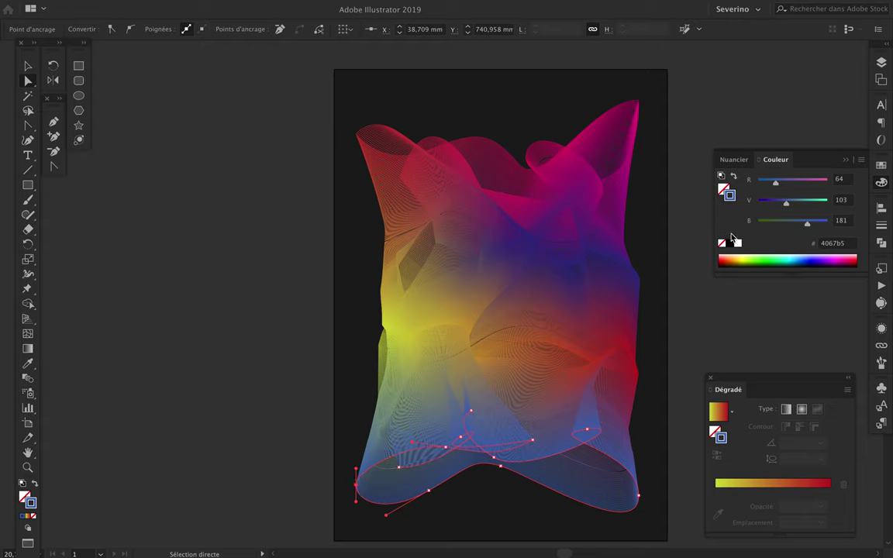
pyautogui.click(719, 412)
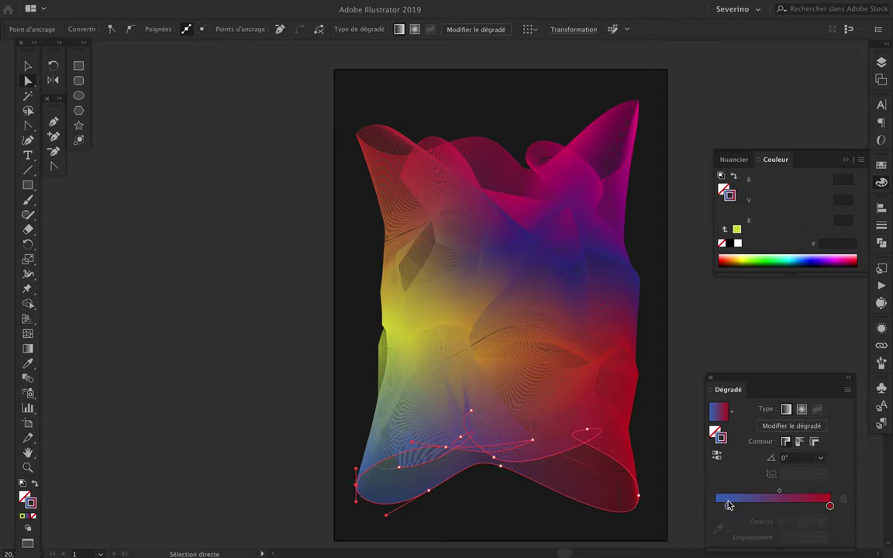
# Step: Recolour the bottom gradient from purple through red to gold, moving the red stop toward the middle
pyautogui.doubleClick(717, 505)
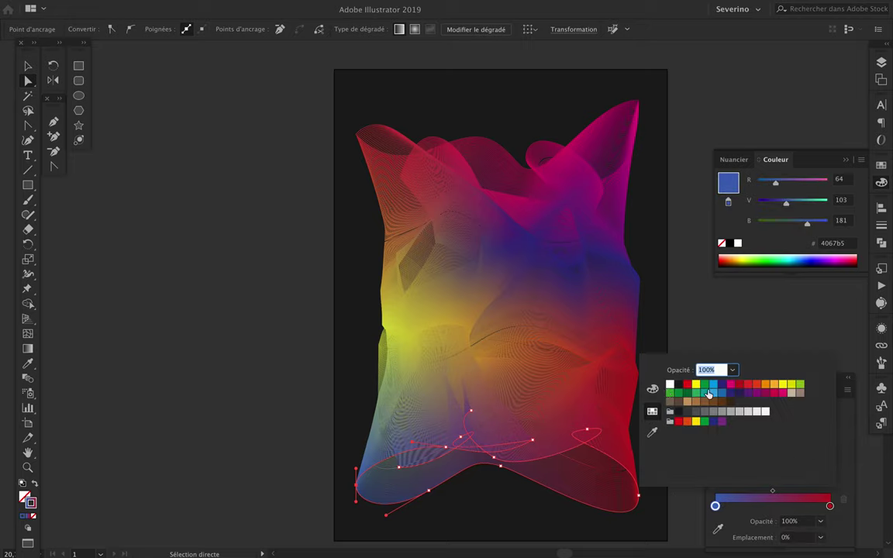
pyautogui.moveTo(736, 420)
pyautogui.mouseDown()
pyautogui.moveTo(709, 414)
pyautogui.moveTo(740, 395)
pyautogui.mouseUp()
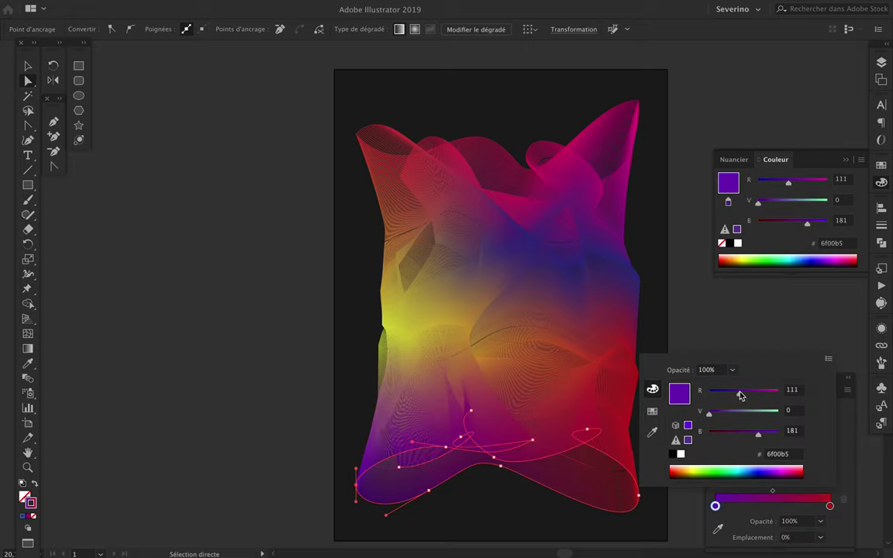
pyautogui.click(725, 351)
pyautogui.scroll(1, 522, 472)
pyautogui.moveTo(830, 506); pyautogui.dragTo(772, 506)
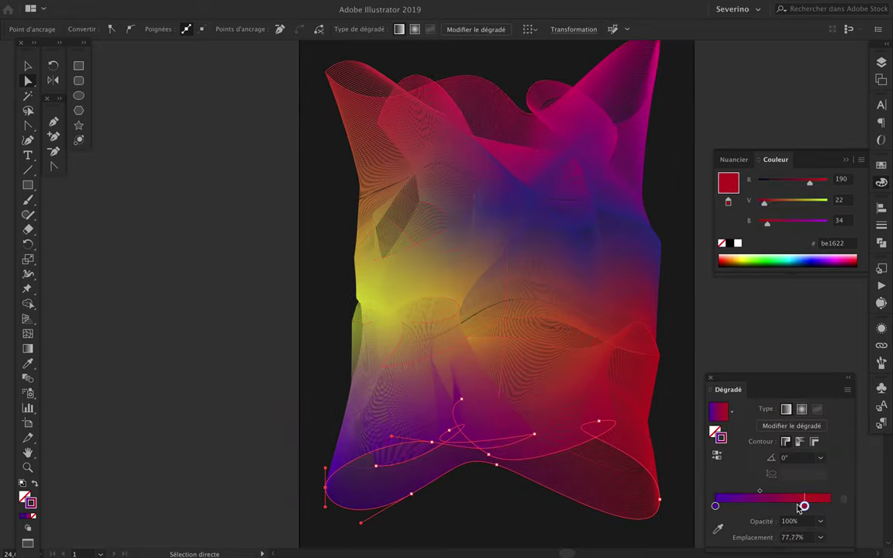
pyautogui.doubleClick(829, 506)
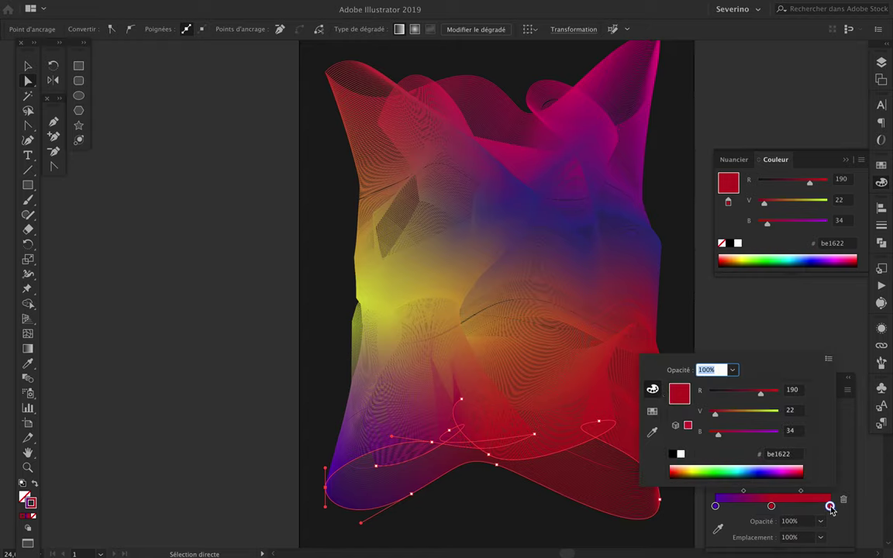
pyautogui.click(752, 322)
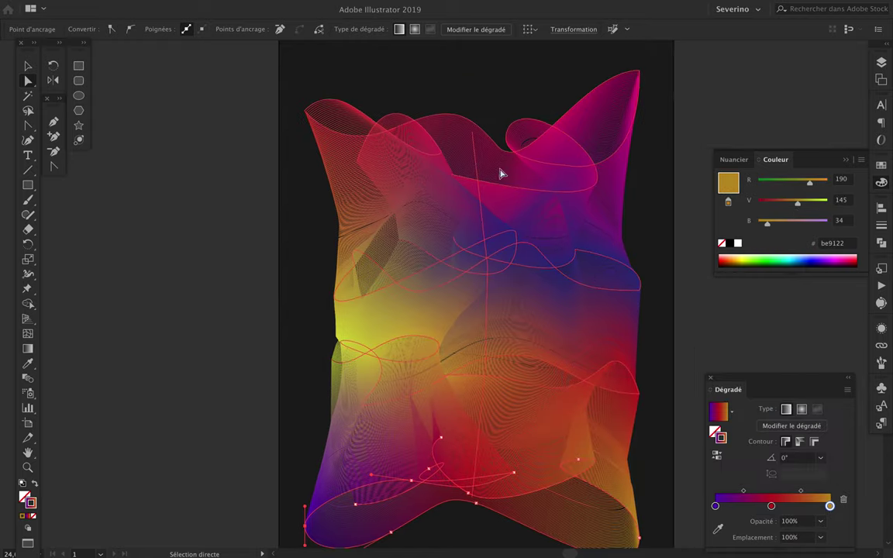
# Step: Drag the top wave's selected anchor points upward to reshape it
pyautogui.click(526, 202)
pyautogui.scroll(2, 307, 306)
pyautogui.scroll(-3, 307, 306)
pyautogui.hotkey('ctrl', 'a')
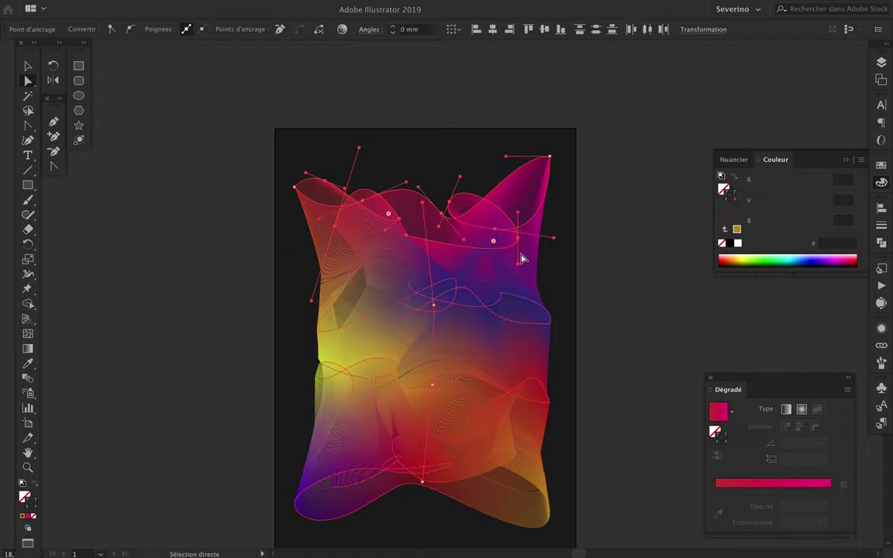
pyautogui.moveTo(291, 227); pyautogui.dragTo(297, 170)
pyautogui.click(288, 361)
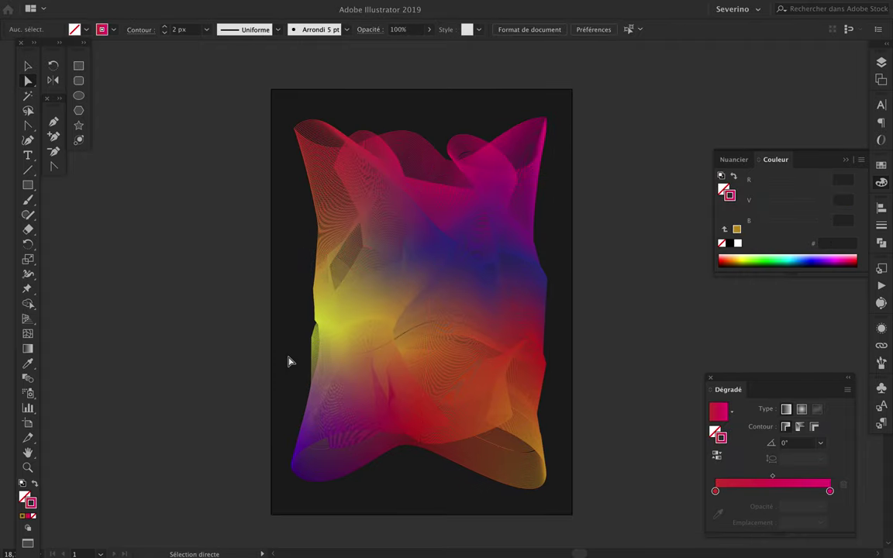
# Step: Save the wave artwork as 22.ai, accepting the default Illustrator save options
pyautogui.click(447, 315)
pyautogui.scroll(3, 447, 315)
pyautogui.hotkey('ctrl', 's')
pyautogui.write('22.ai')
pyautogui.press('Return')
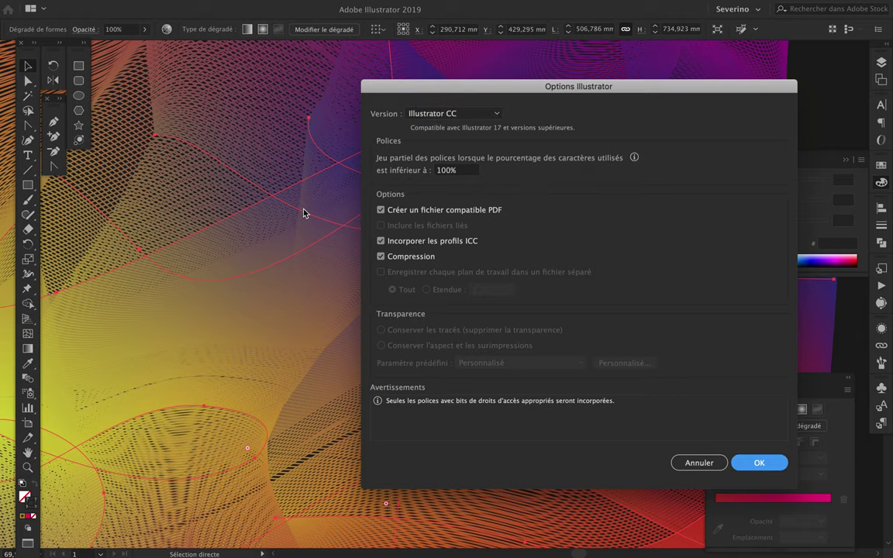
pyautogui.press('Return')
# Step: Reselect the whole wave blend and begin editing its stroke weight
pyautogui.hscroll(-3, 299, 262)
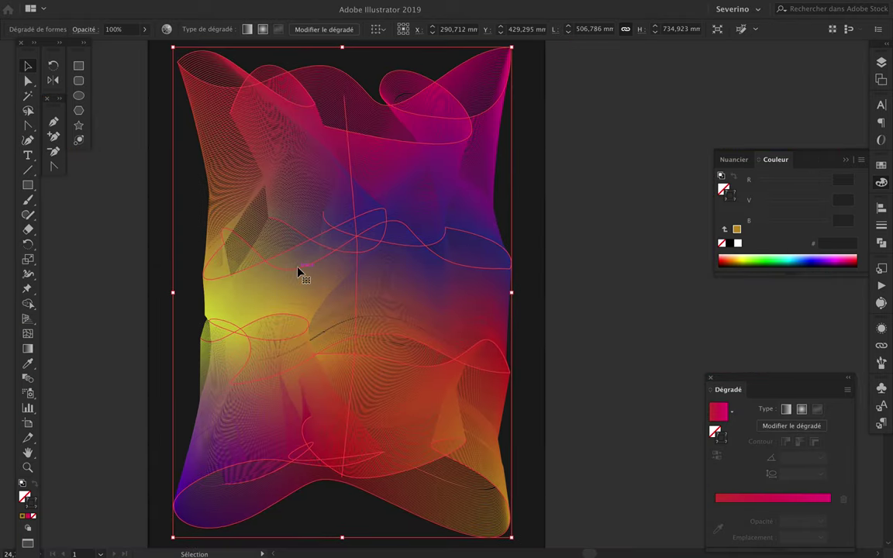
pyautogui.scroll(-2, 269, 193)
pyautogui.hotkey('ctrl', 'shift', 'a')
pyautogui.scroll(3, 531, 179)
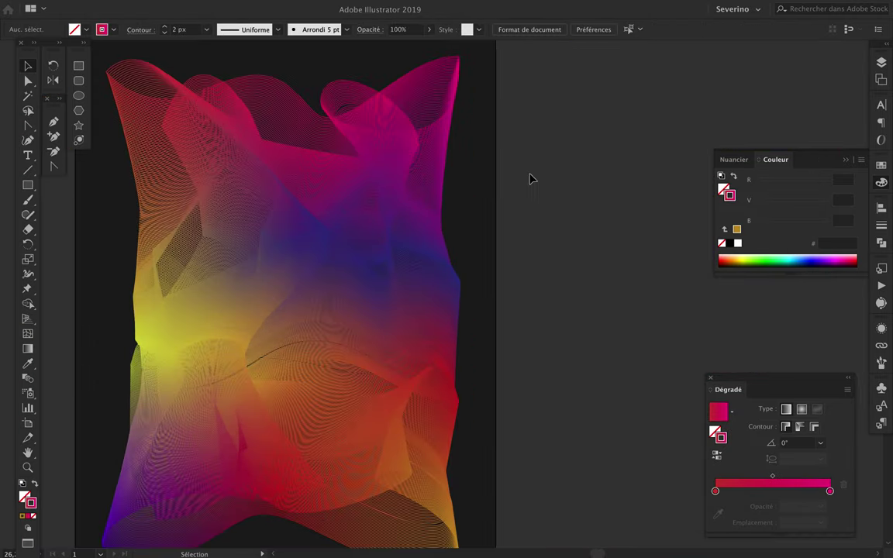
pyautogui.scroll(-1, 531, 179)
pyautogui.scroll(-3, 528, 179)
pyautogui.scroll(5, 419, 145)
pyautogui.scroll(5, 433, 111)
pyautogui.scroll(-3, 433, 111)
pyautogui.scroll(-3, 485, 104)
pyautogui.click(523, 114)
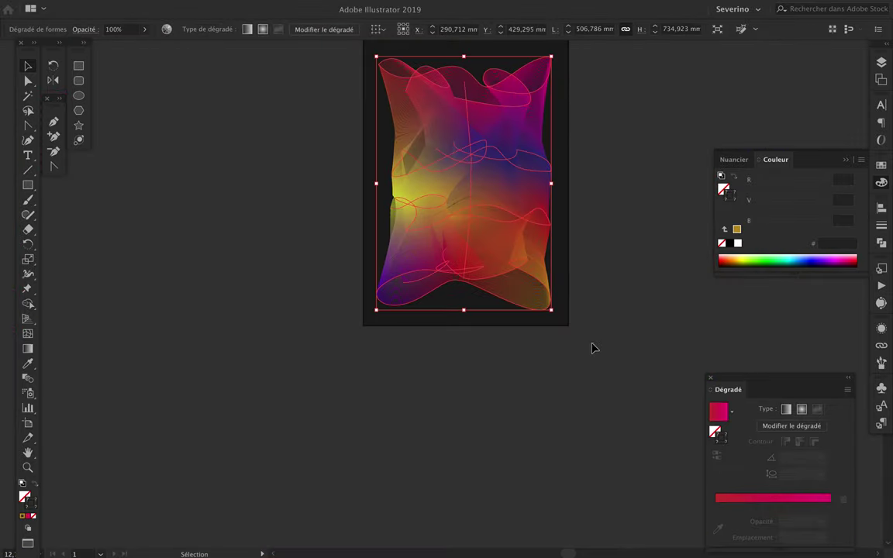
pyautogui.click(882, 227)
pyautogui.click(785, 220)
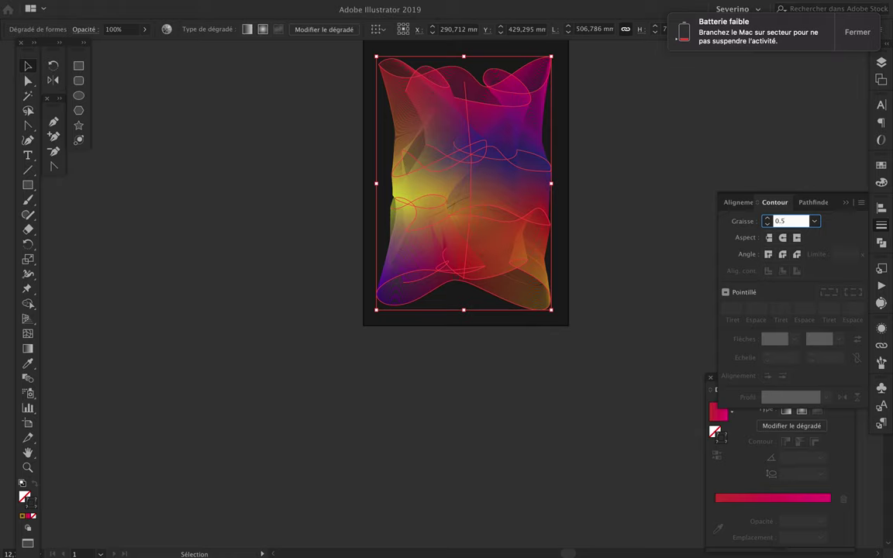
# Step: Apply the 0.5 stroke weight, then set the whole blend to a 1 px weight
pyautogui.click(806, 60)
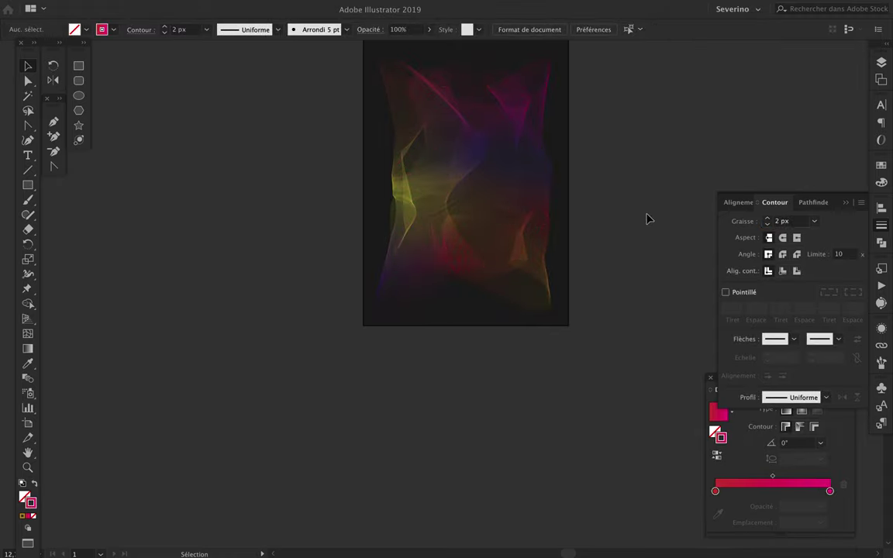
pyautogui.scroll(5, 574, 190)
pyautogui.scroll(-3, 464, 124)
pyautogui.hotkey('ctrl', 'a')
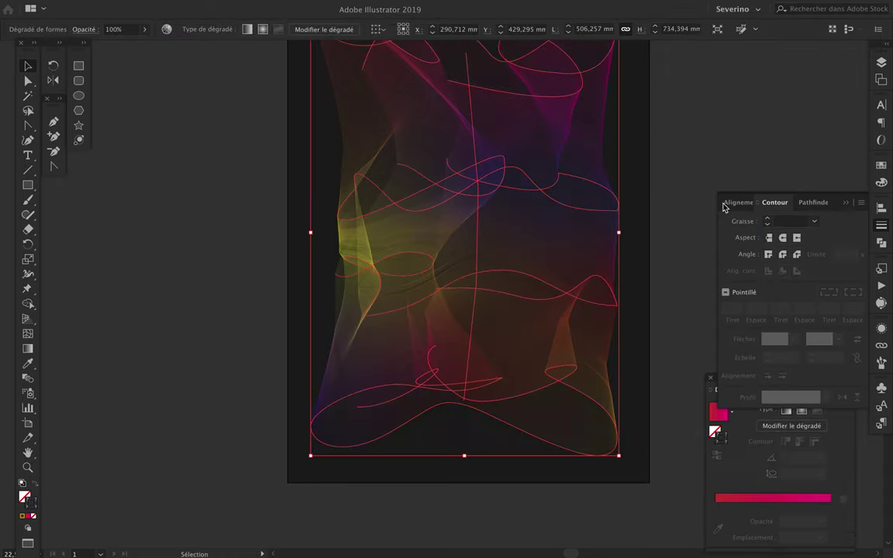
pyautogui.write('1')
pyautogui.press('Return')
pyautogui.click(671, 168)
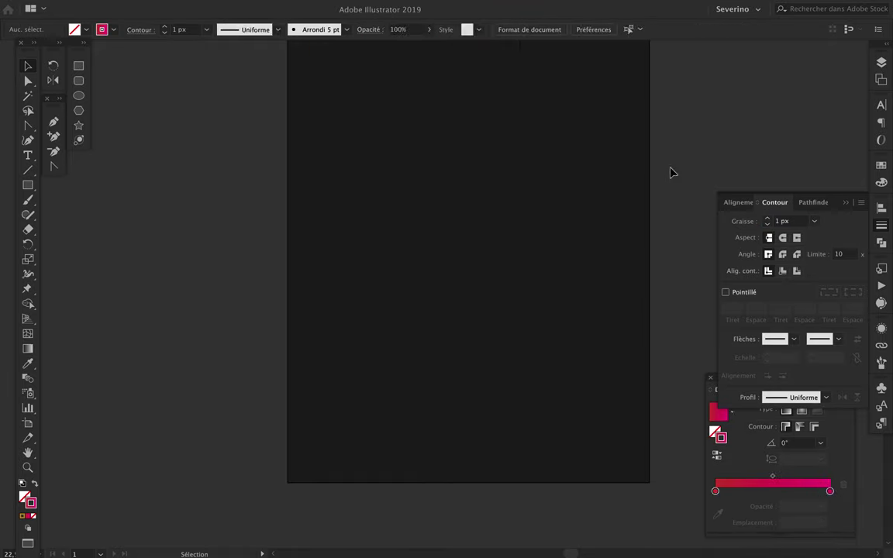
# Step: Select the bottom gradient path to check the result, then deselect the artwork
pyautogui.scroll(3, 504, 180)
pyautogui.scroll(-3, 504, 179)
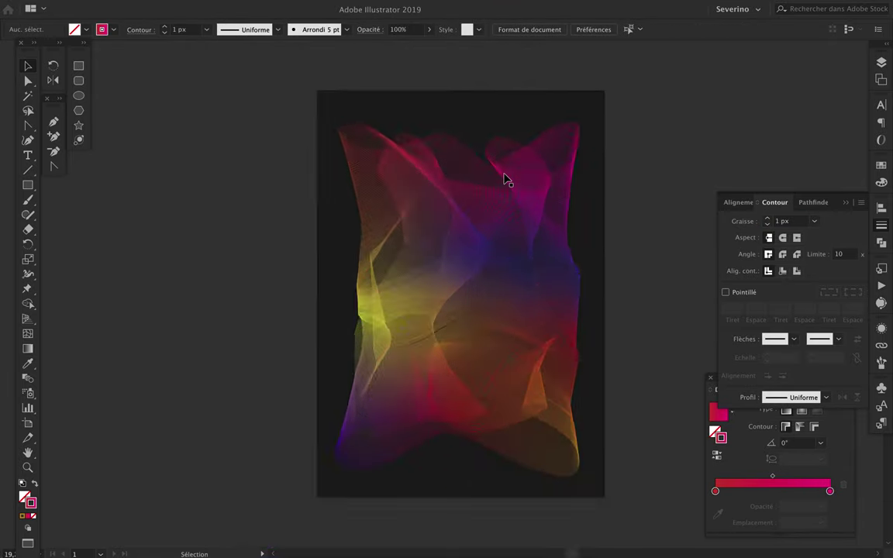
pyautogui.scroll(3, 504, 179)
pyautogui.scroll(-2, 775, 117)
pyautogui.click(620, 392)
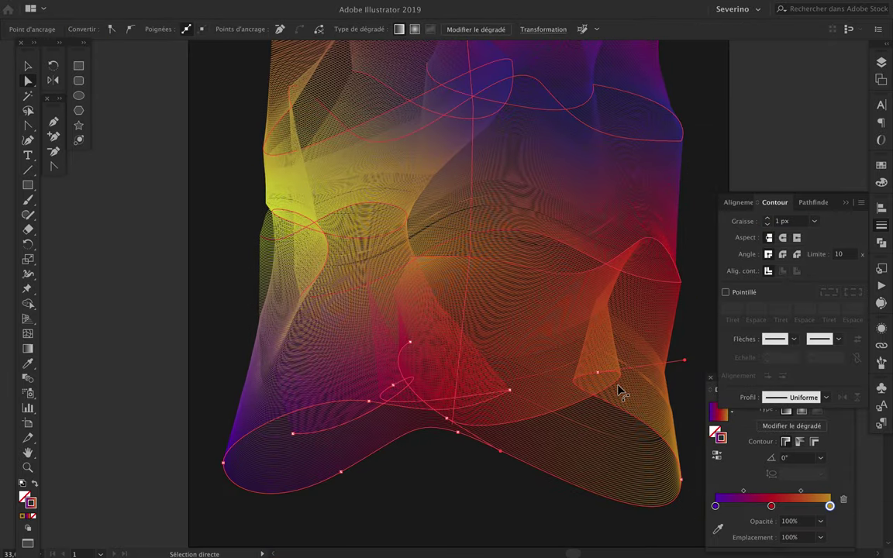
pyautogui.scroll(-1, 620, 392)
pyautogui.scroll(-2, 612, 349)
pyautogui.scroll(2, 626, 301)
pyautogui.scroll(-1, 625, 301)
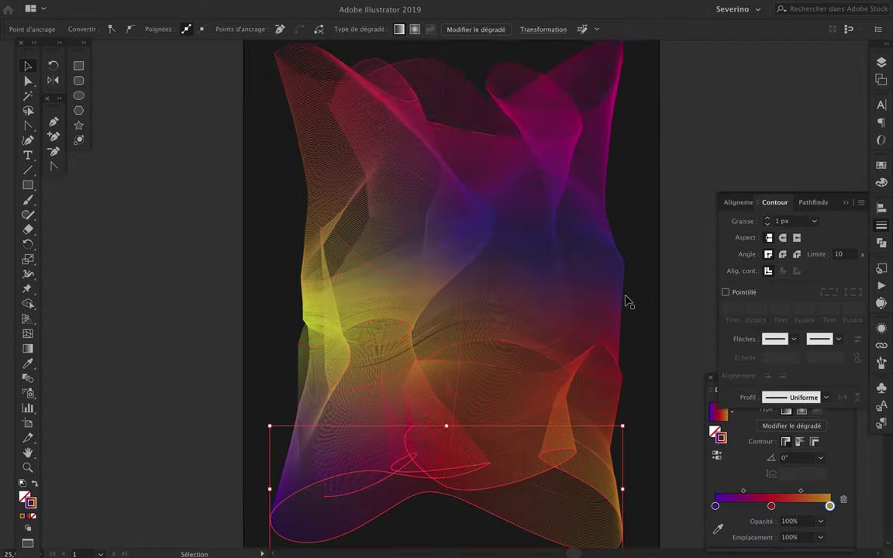
pyautogui.scroll(-1, 626, 301)
pyautogui.click(672, 267)
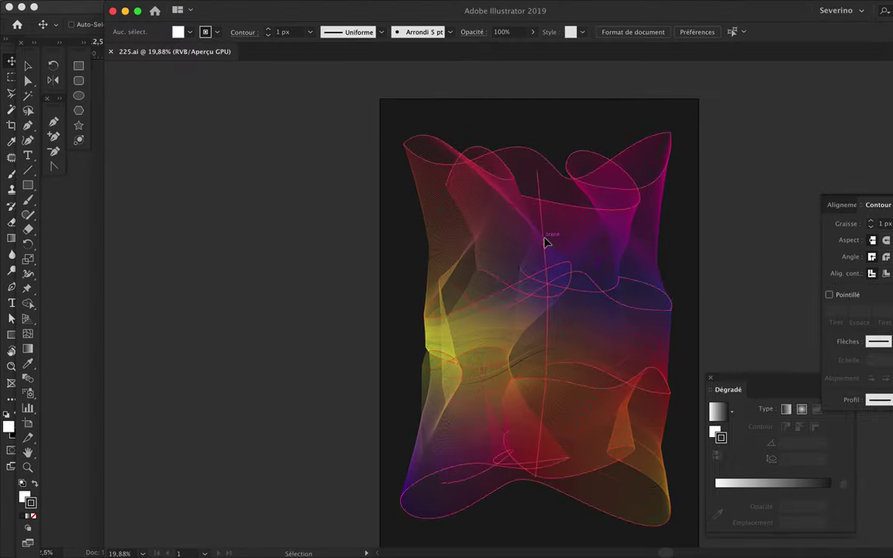
# Step: Place the wave artwork into START.psd as a smart object, fit the view, and duplicate its layer
pyautogui.press('super+v')
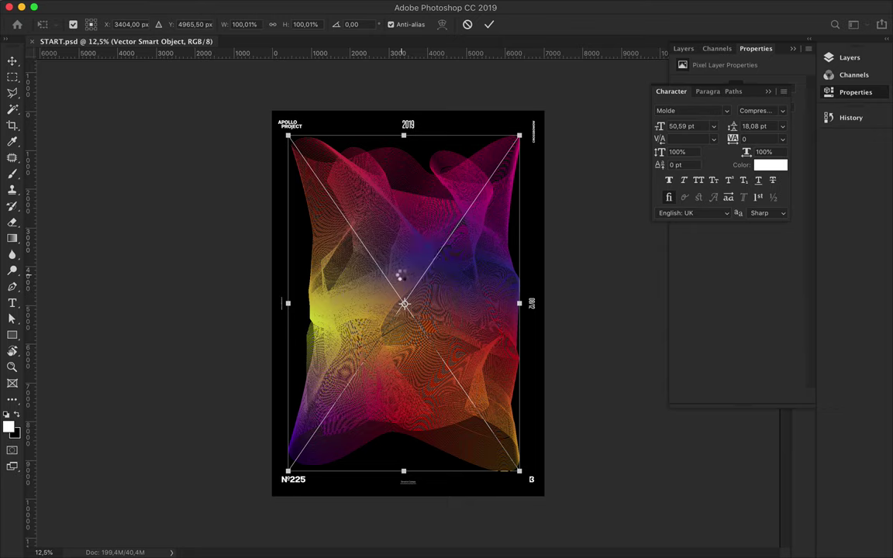
pyautogui.press('Return')
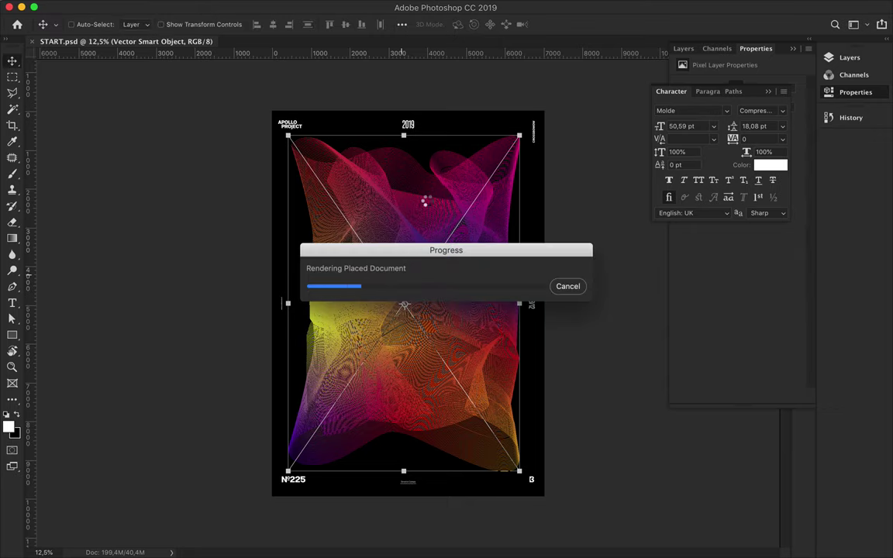
pyautogui.scroll(3, 425, 267)
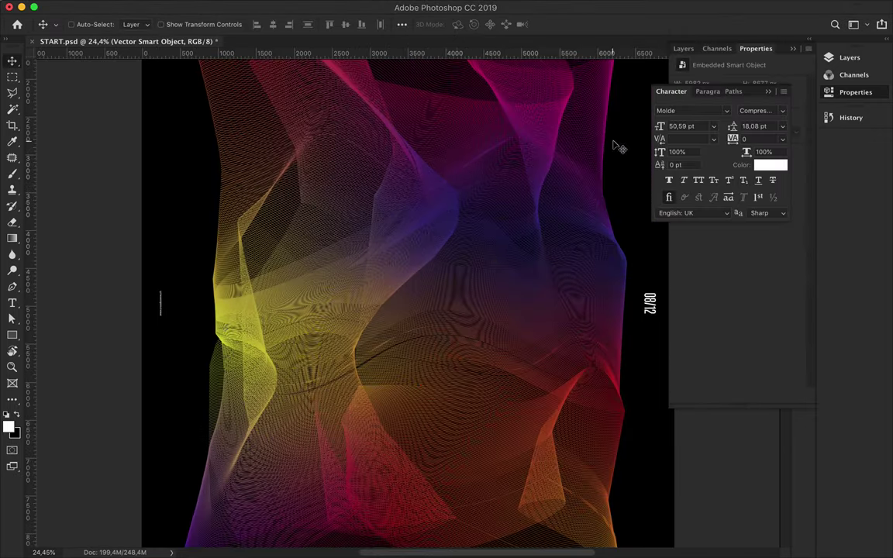
pyautogui.press('super+0')
pyautogui.press('F7')
pyautogui.press('super+j')
pyautogui.click(305, 7)
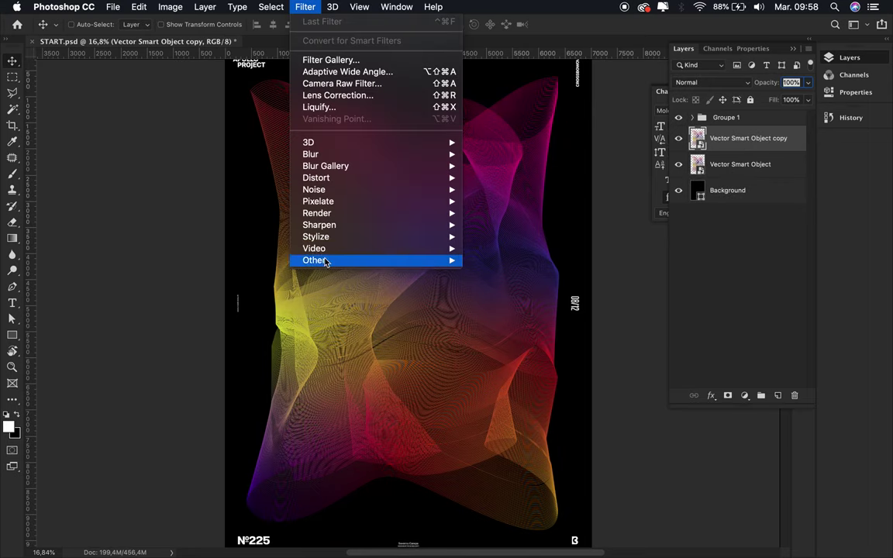
# Step: Apply a High Pass filter to the artwork copy and blend it in Overlay
pyautogui.moveTo(314, 260)
pyautogui.click(484, 274)
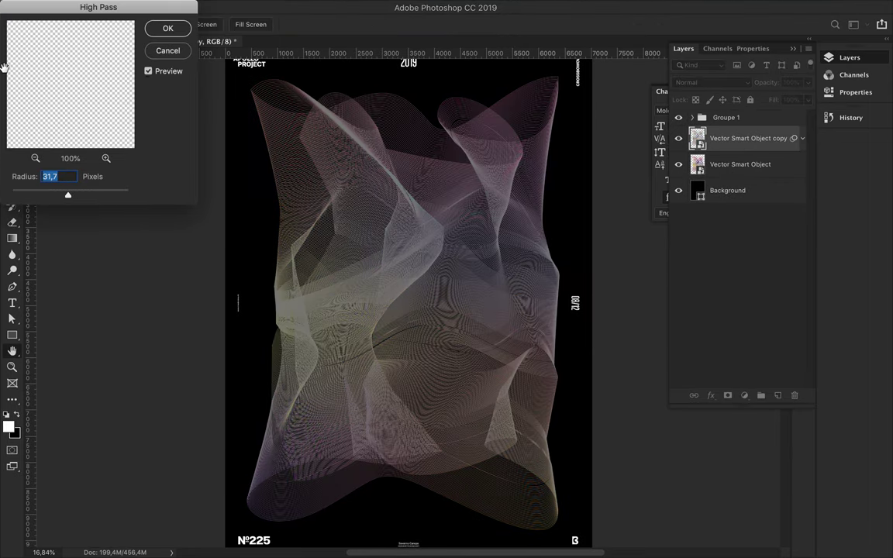
pyautogui.moveTo(4, 67); pyautogui.dragTo(49, 202)
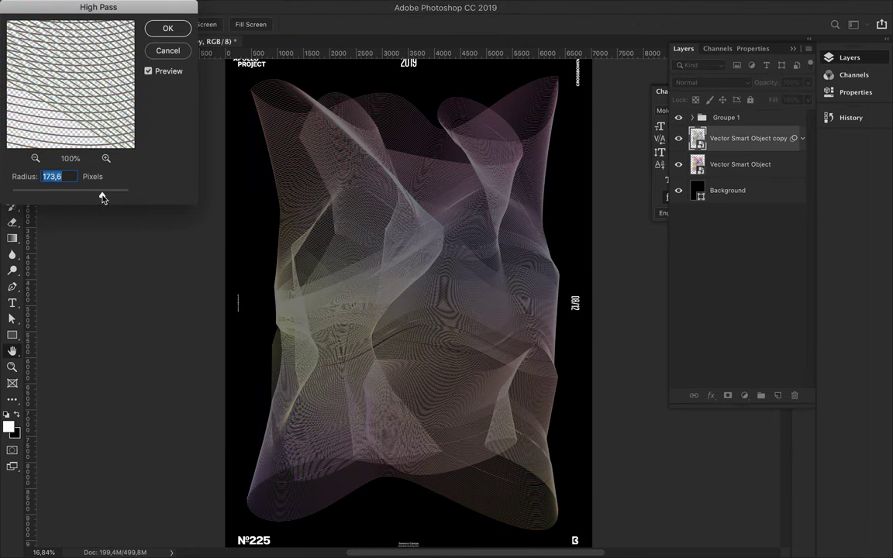
pyautogui.press('Return')
pyautogui.click(736, 82)
# Step: Duplicate the artwork layer as copy 2 and move it below the original
pyautogui.click(741, 212)
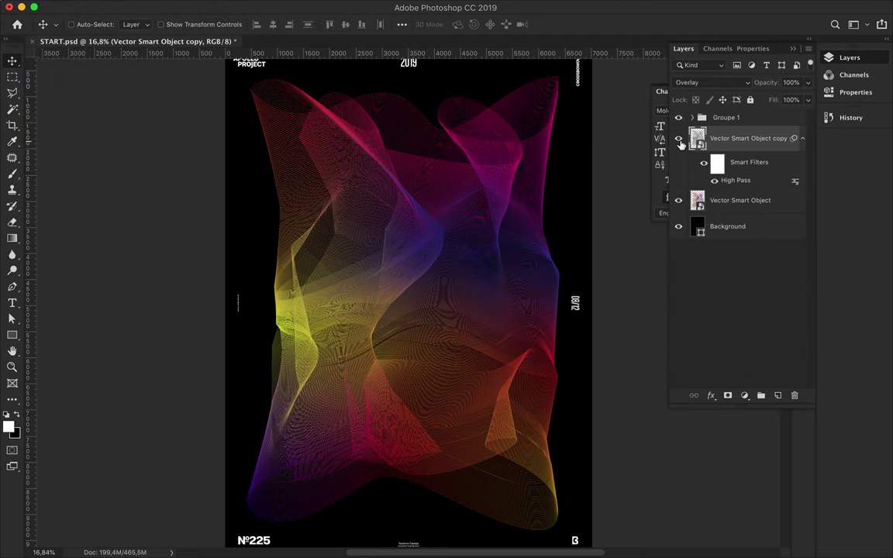
pyautogui.press('super+j')
pyautogui.click(305, 7)
pyautogui.click(712, 82)
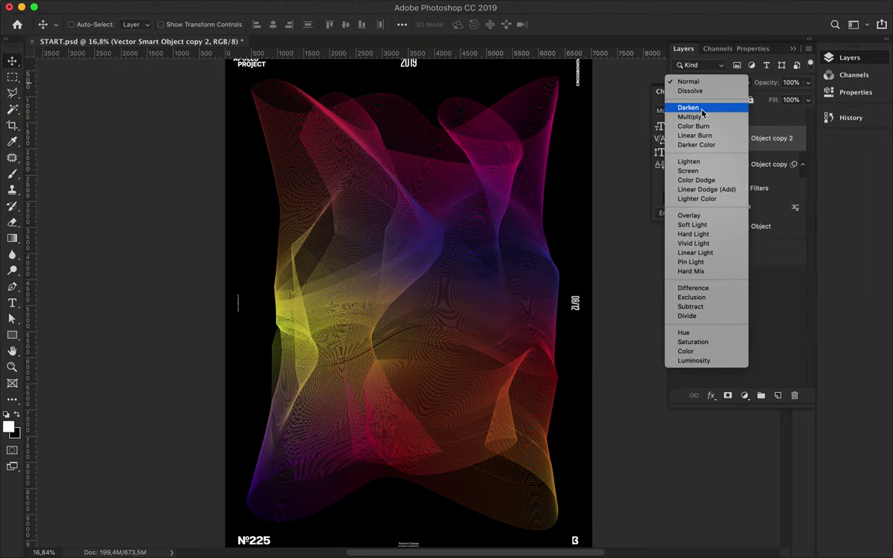
pyautogui.click(691, 217)
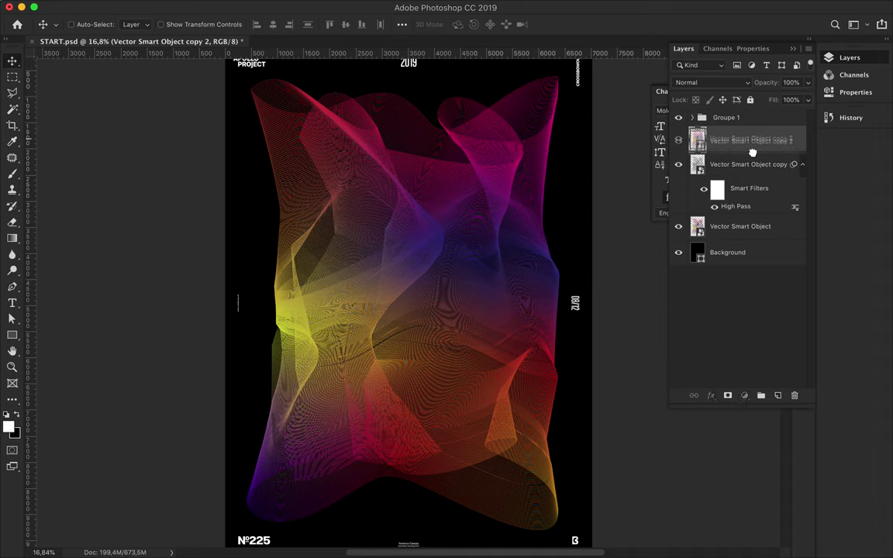
pyautogui.moveTo(756, 143); pyautogui.dragTo(752, 218)
# Step: Apply a light Gaussian Blur to copy 2
pyautogui.click(305, 7)
pyautogui.click(504, 201)
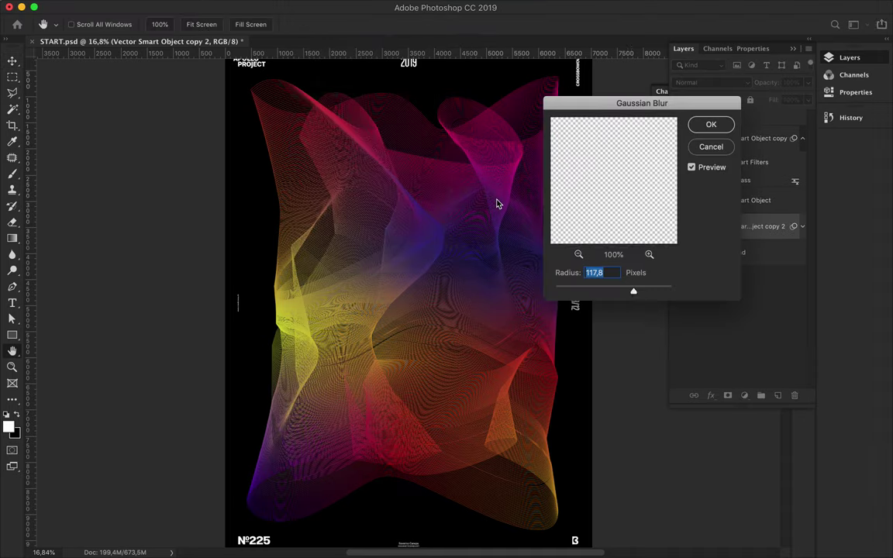
pyautogui.moveTo(634, 292); pyautogui.dragTo(613, 292)
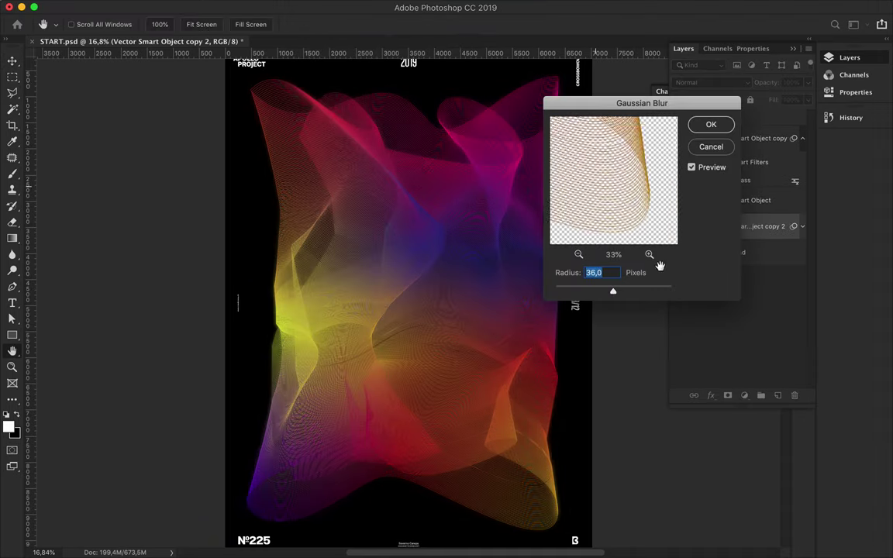
pyautogui.moveTo(613, 292); pyautogui.dragTo(594, 295)
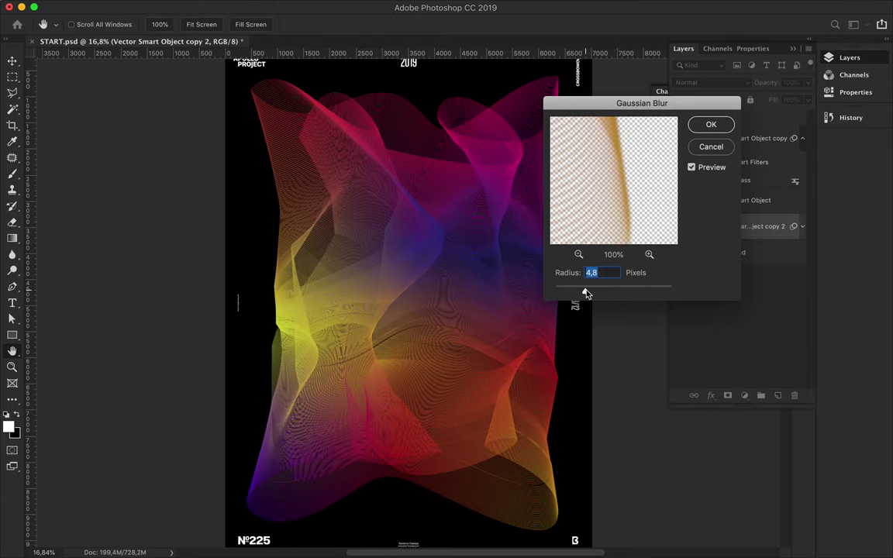
pyautogui.click(709, 127)
# Step: Duplicate the blurred layer as copy 3 and collapse the filter lists
pyautogui.scroll(5, 552, 313)
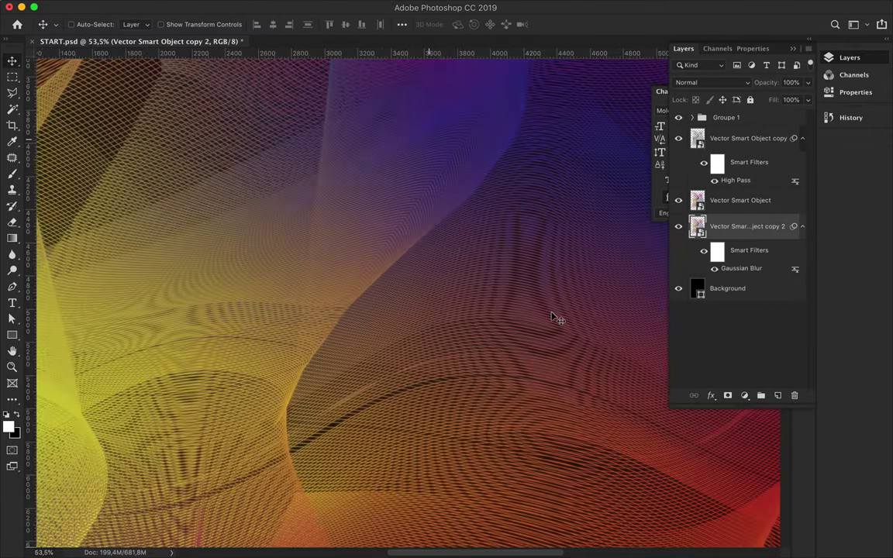
pyautogui.scroll(5, 560, 345)
pyautogui.hotkey('ctrl', 'j')
pyautogui.hotkey('ctrl', 'z')
pyautogui.hotkey('ctrl', 'shift', 'z')
pyautogui.click(802, 225)
# Step: Duplicate the artwork to the top as copy 4, set to Linear Dodge (Add) at 25% fill
pyautogui.moveTo(759, 228); pyautogui.dragTo(744, 129)
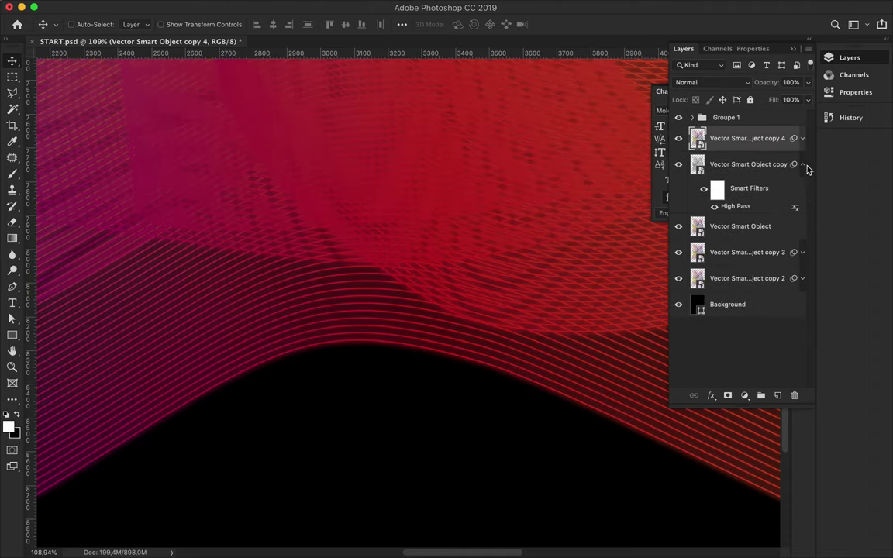
pyautogui.click(712, 82)
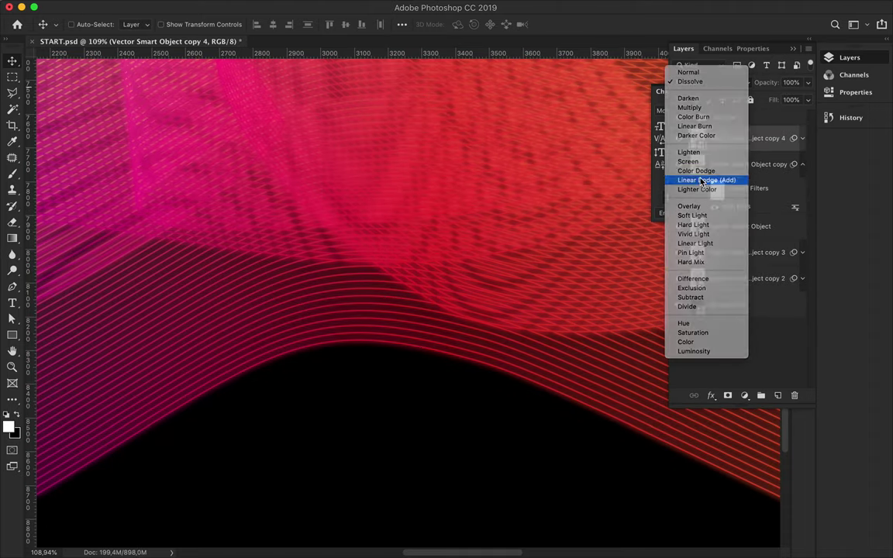
pyautogui.click(703, 180)
pyautogui.scroll(-10, 335, 255)
pyautogui.scroll(3, 335, 255)
pyautogui.moveTo(808, 99); pyautogui.dragTo(779, 119)
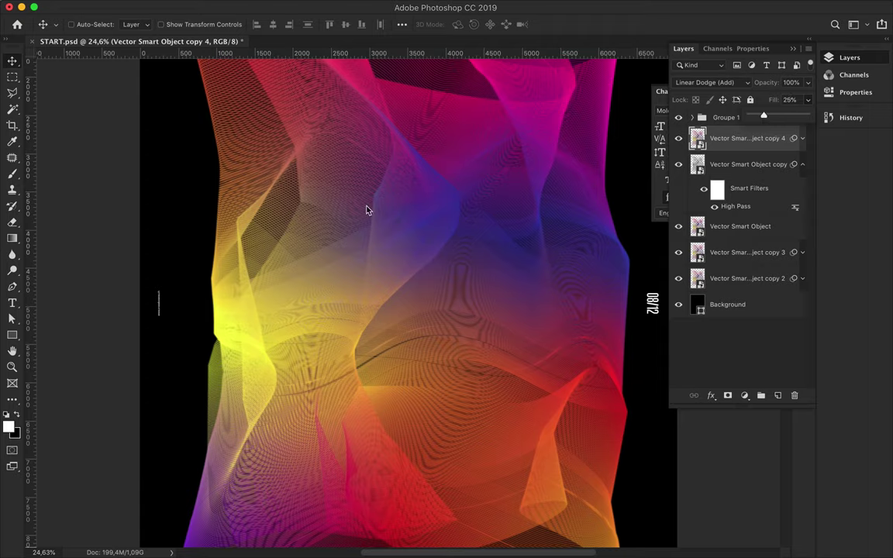
pyautogui.scroll(-3, 82, 248)
pyautogui.scroll(-3, 82, 249)
# Step: Duplicate the Background layer to the top and apply a brightened Lens Flare
pyautogui.click(743, 306)
pyautogui.moveTo(744, 309); pyautogui.dragTo(729, 135)
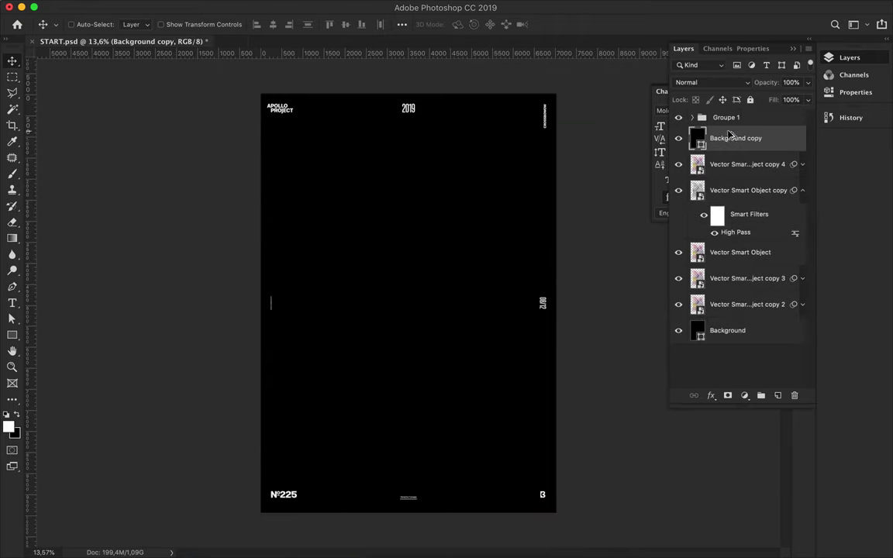
pyautogui.click(304, 6)
pyautogui.moveTo(316, 236)
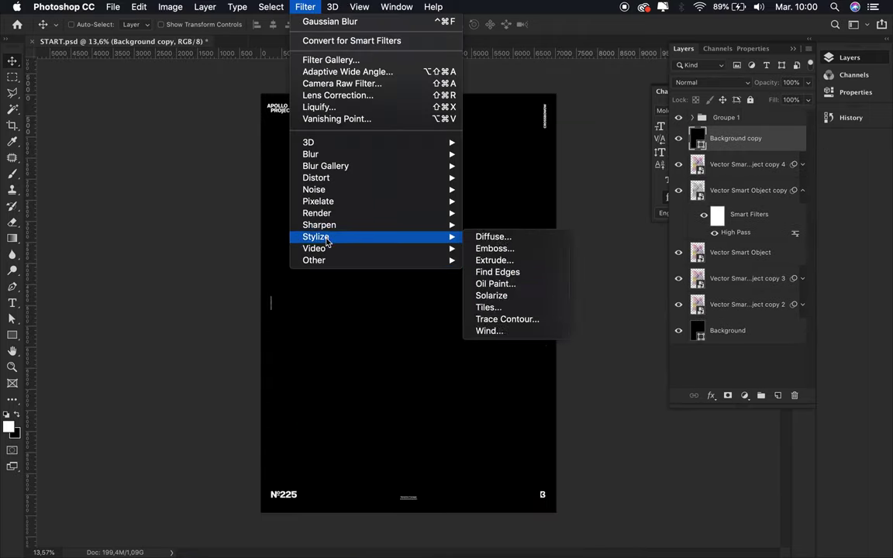
pyautogui.click(499, 291)
pyautogui.press('Return')
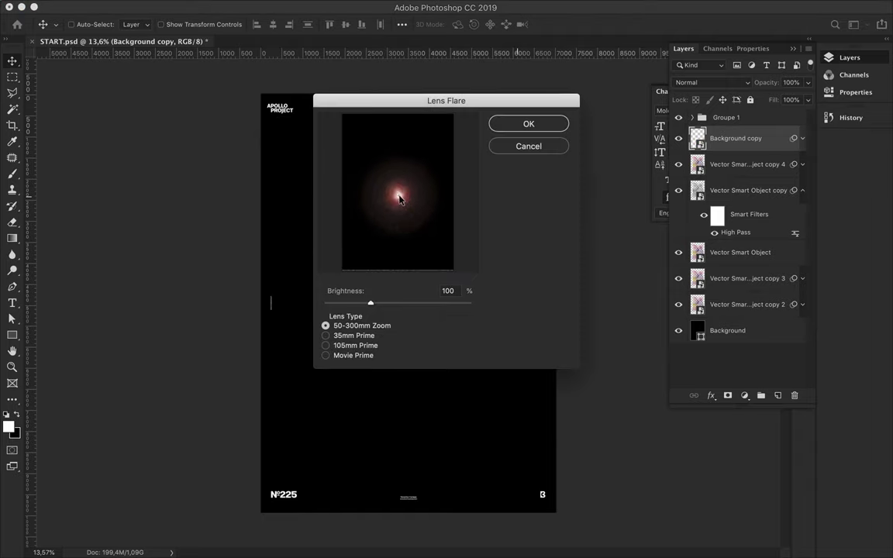
pyautogui.moveTo(371, 304); pyautogui.dragTo(399, 303)
pyautogui.click(543, 123)
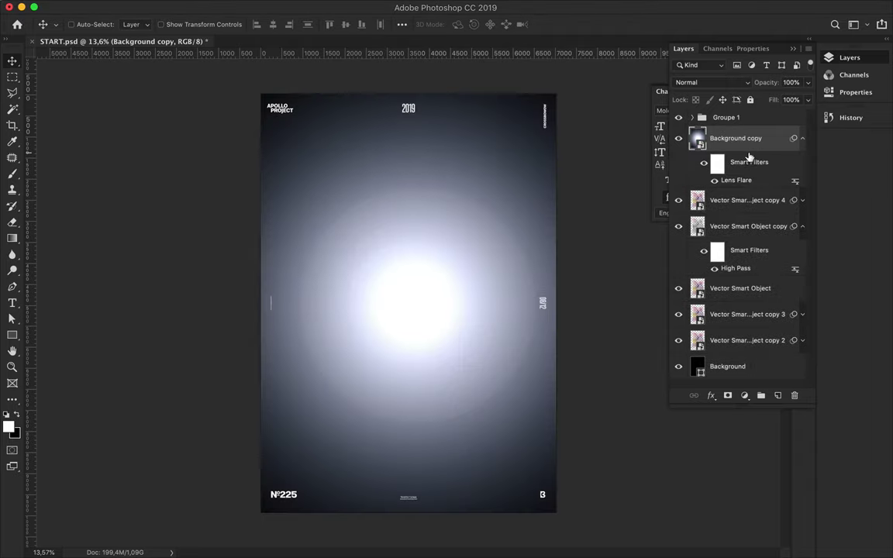
# Step: Set the flare layer to Overlay and add an empty layer above Background copy
pyautogui.click(712, 83)
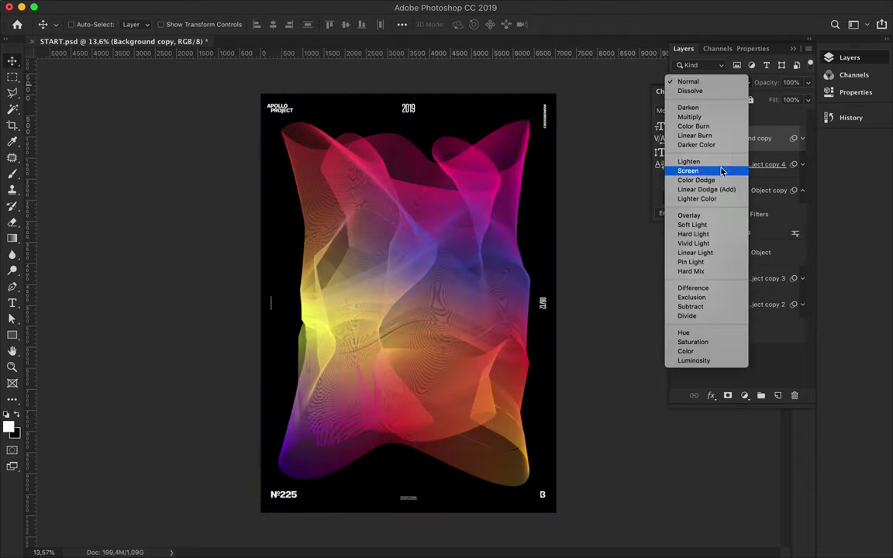
pyautogui.click(692, 215)
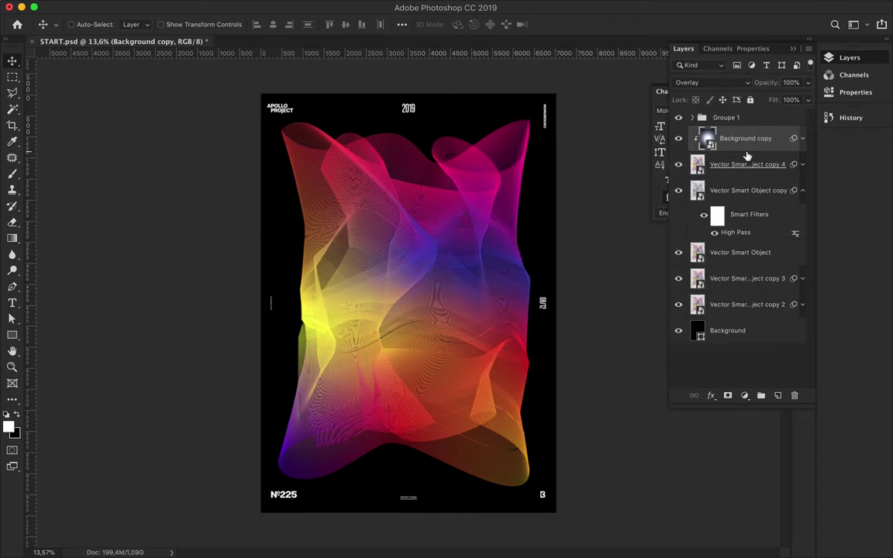
pyautogui.click(757, 329)
pyautogui.click(753, 140)
pyautogui.hotkey('ctrl', 'shift', 'alt', 'n')
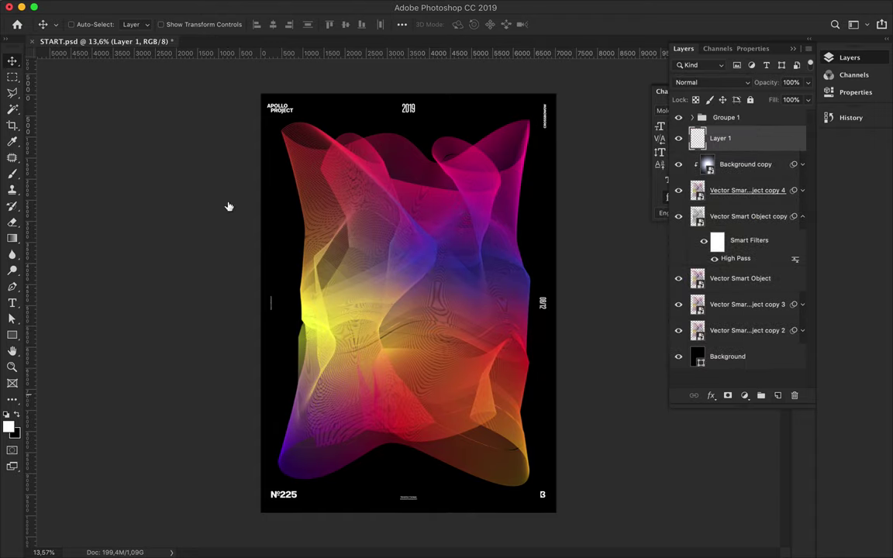
pyautogui.scroll(3, 448, 203)
pyautogui.scroll(-2, 448, 203)
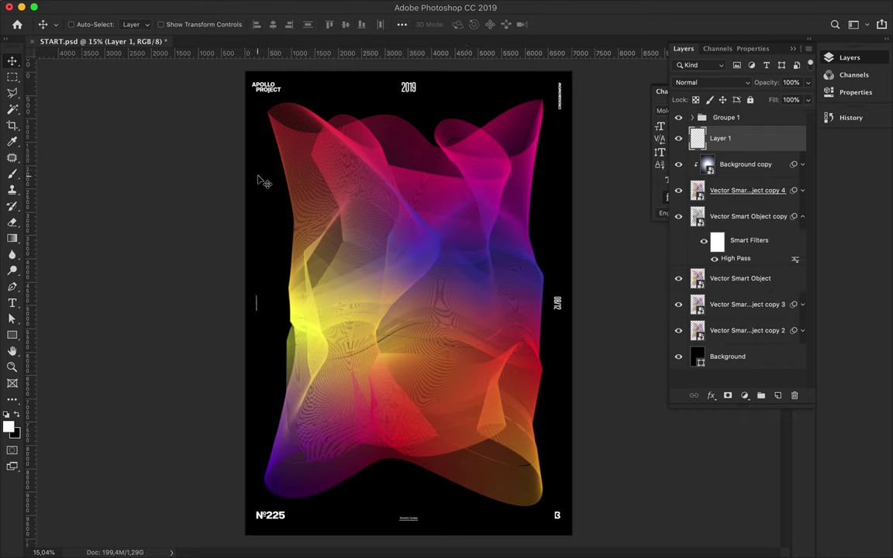
# Step: Choose the soft round brush and lower its opacity to 35%
pyautogui.press('b')
pyautogui.click(77, 24)
pyautogui.scroll(5, 186, 233)
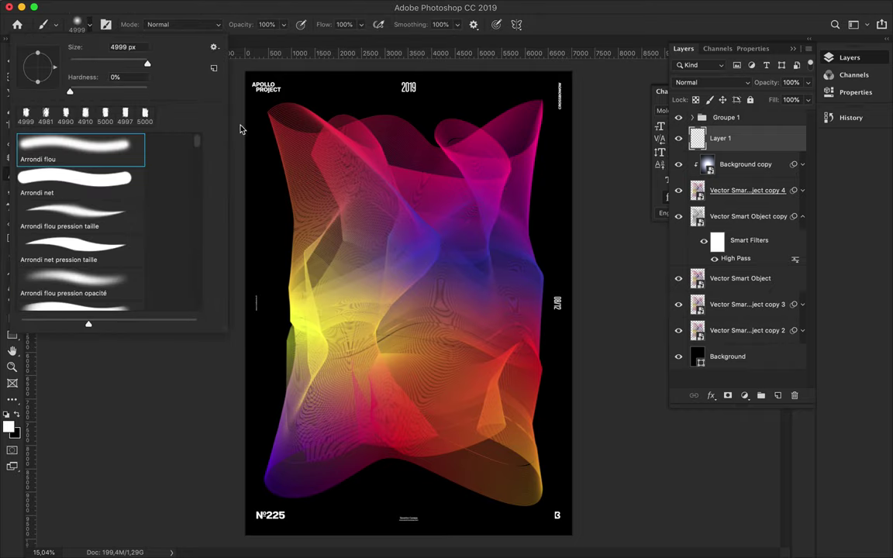
pyautogui.moveTo(283, 24); pyautogui.dragTo(262, 43)
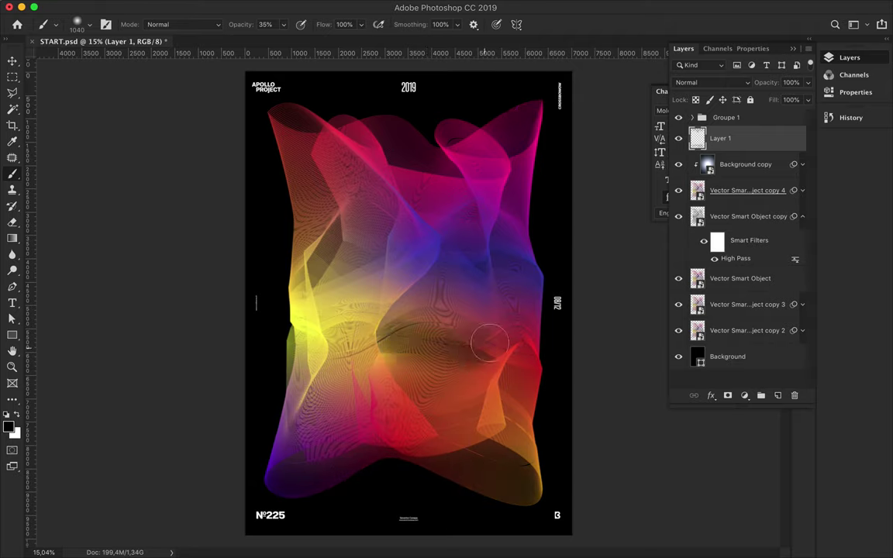
# Step: Set Layer 1 to Luminosity blending and move the white gradient stop to the middle
pyautogui.click(733, 84)
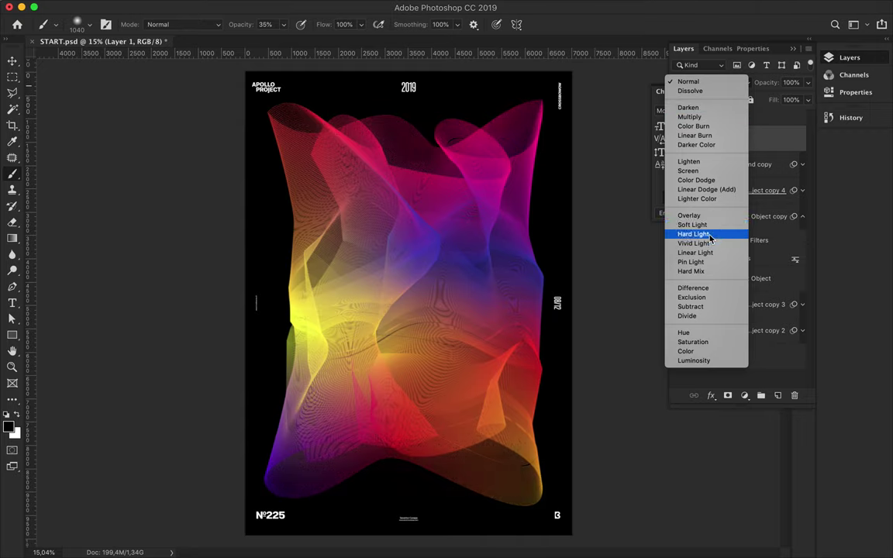
pyautogui.click(696, 361)
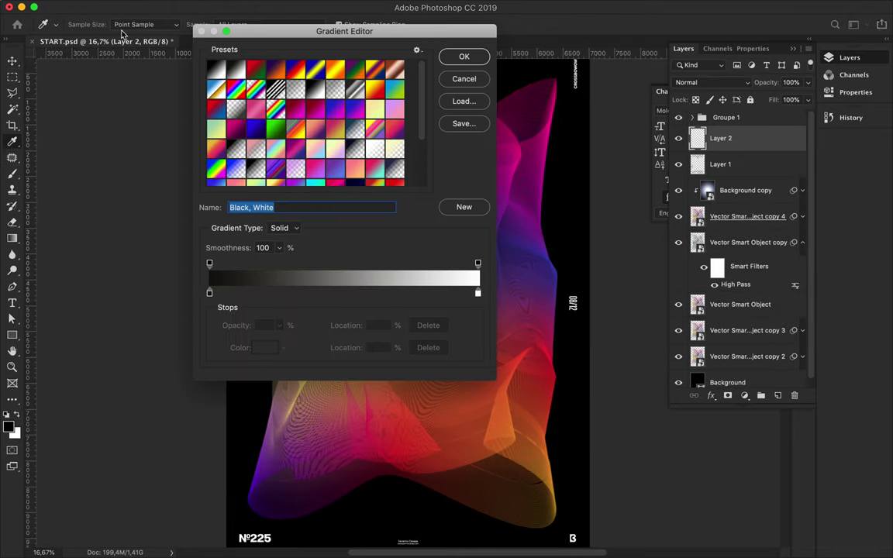
pyautogui.moveTo(478, 293); pyautogui.dragTo(343, 293)
# Step: Add black gradient stops at the right end and middle, test a fill, then undo it
pyautogui.click(478, 294)
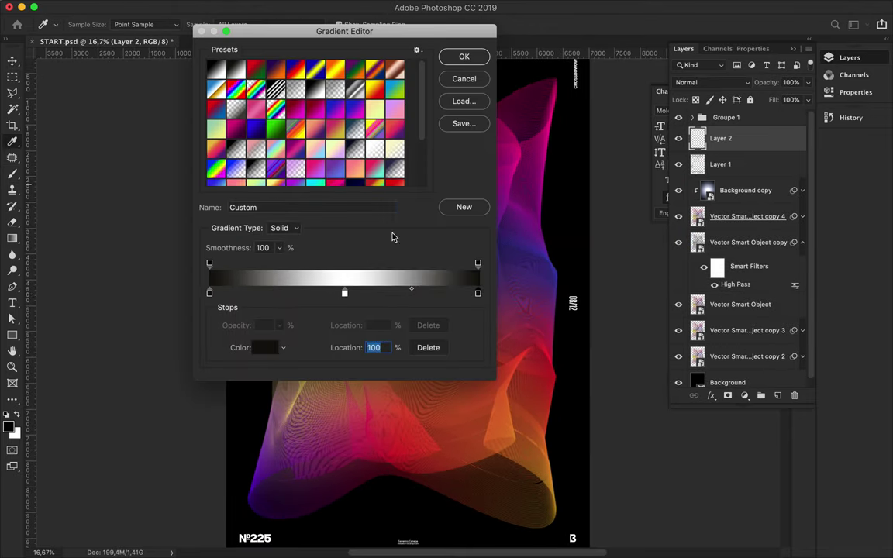
pyautogui.doubleClick(344, 293)
pyautogui.press('Return')
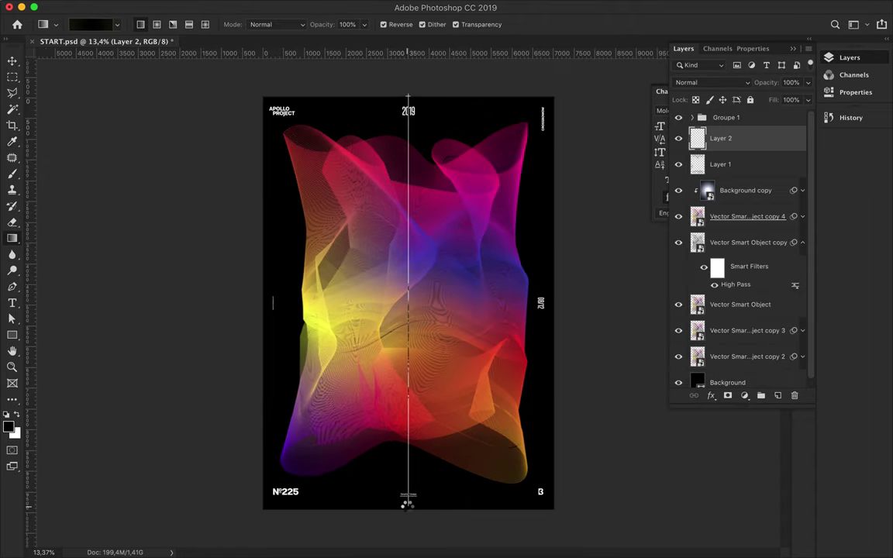
pyautogui.moveTo(405, 505); pyautogui.dragTo(407, 505)
pyautogui.hotkey('ctrl', 'z')
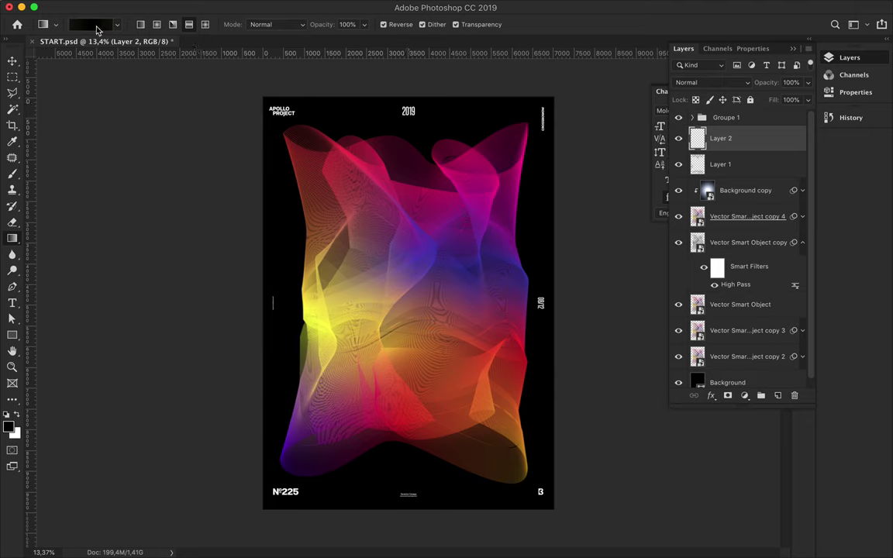
# Step: Drag a black-to-clear-to-black gradient at 100% smoothness down Layer 2 from the poster top
pyautogui.click(97, 29)
pyautogui.write('0')
pyautogui.moveTo(280, 247); pyautogui.dragTo(372, 271)
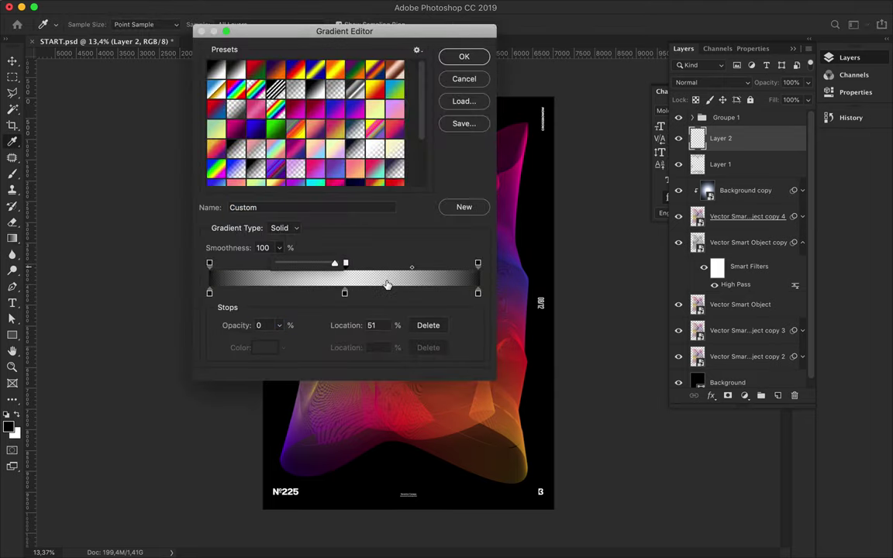
pyautogui.click(464, 57)
pyautogui.moveTo(407, 98); pyautogui.dragTo(449, 467)
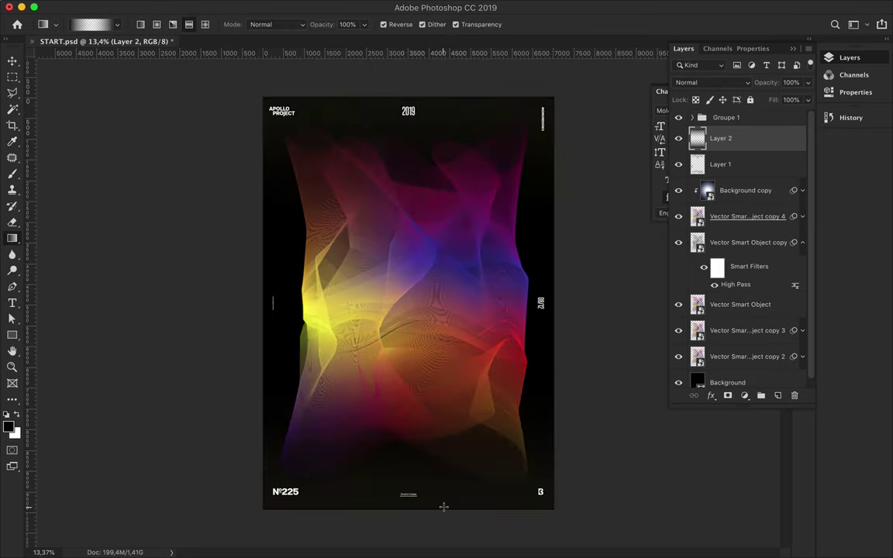
# Step: Blend Layer 2 as Overlay with its fill lowered to 21%
pyautogui.click(711, 82)
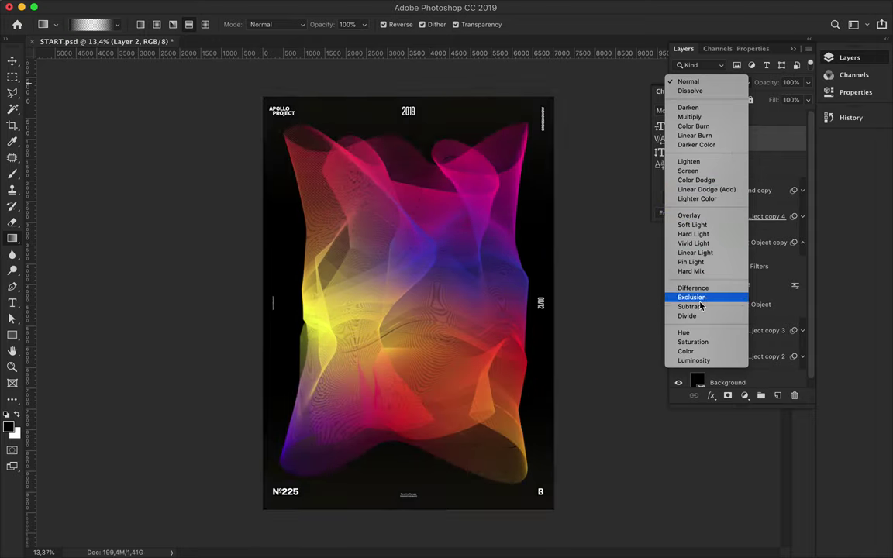
pyautogui.click(695, 135)
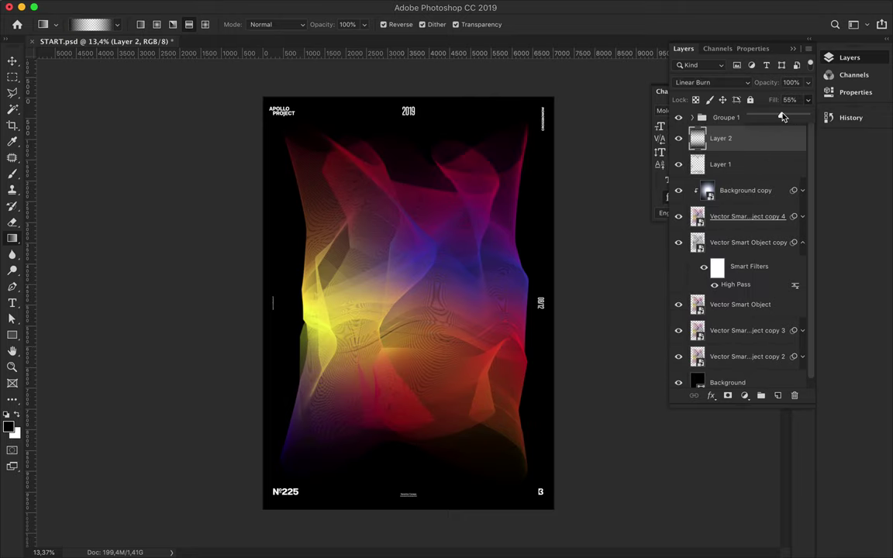
pyautogui.scroll(3, 362, 173)
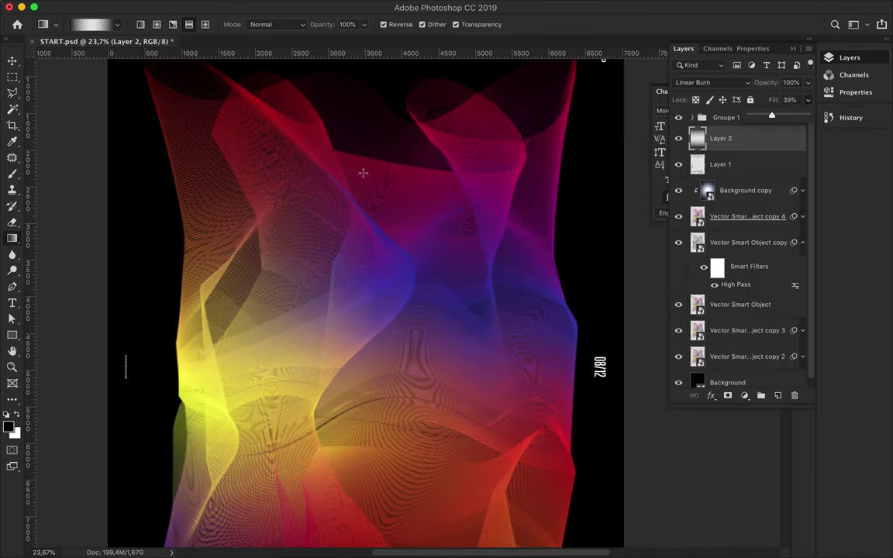
pyautogui.moveTo(772, 115); pyautogui.dragTo(758, 114)
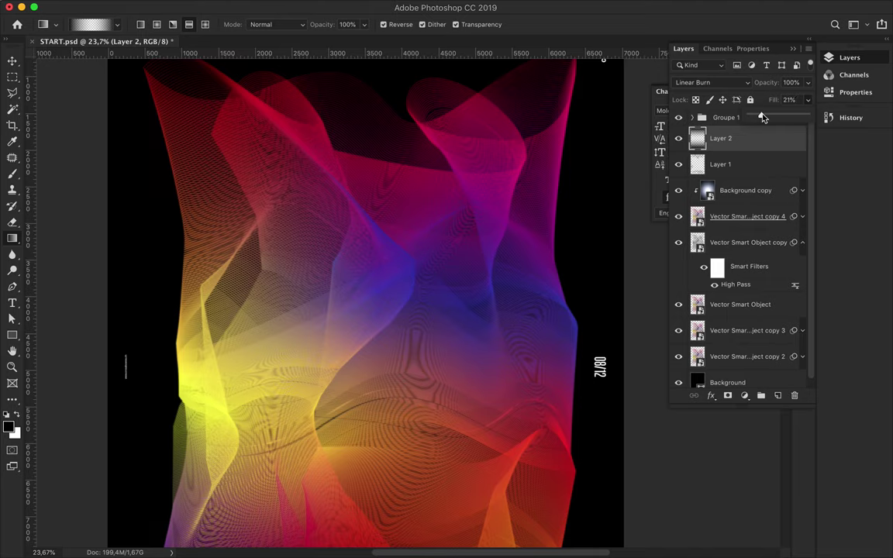
pyautogui.click(712, 82)
pyautogui.click(689, 161)
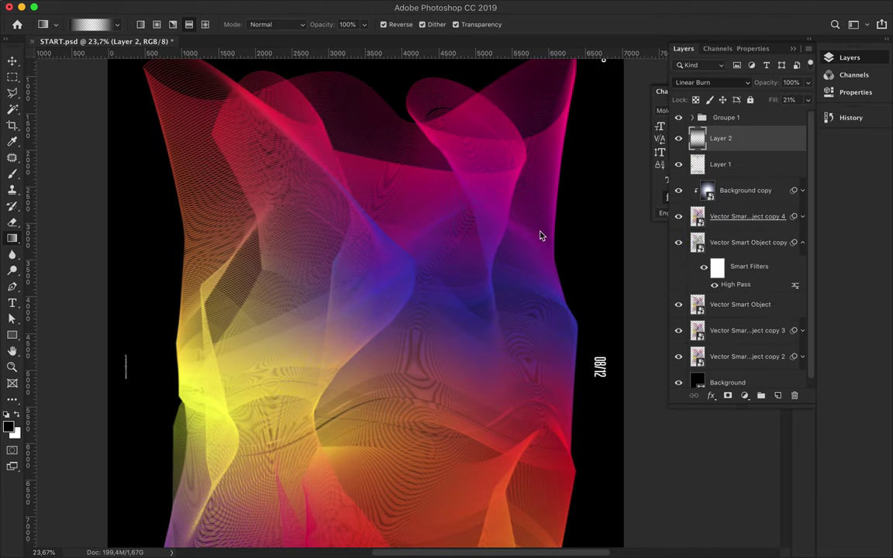
pyautogui.scroll(-2, 407, 259)
pyautogui.scroll(-2, 407, 259)
pyautogui.press('v')
pyautogui.scroll(3, 453, 215)
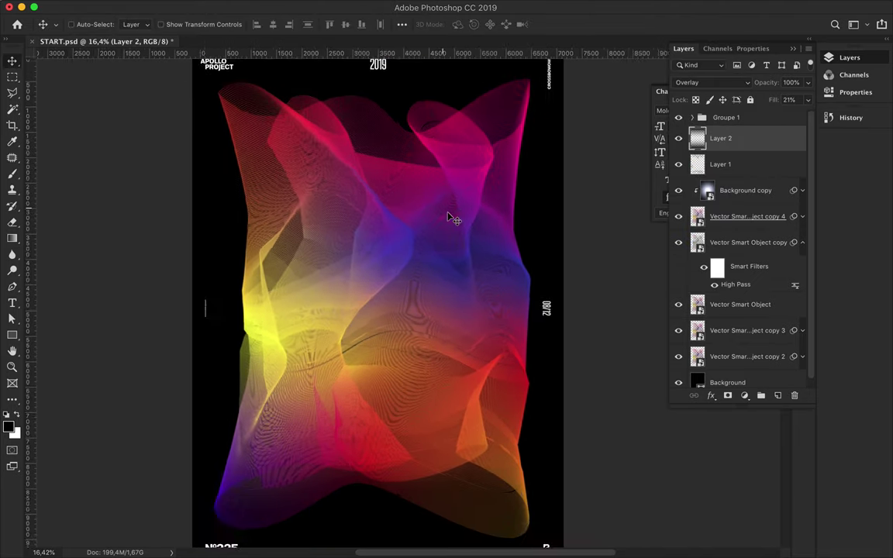
# Step: Sample yellow from the artwork and add a new Layer 3 beneath Layer 1
pyautogui.scroll(2, 453, 215)
pyautogui.press('i')
pyautogui.click(206, 271)
pyautogui.press('v')
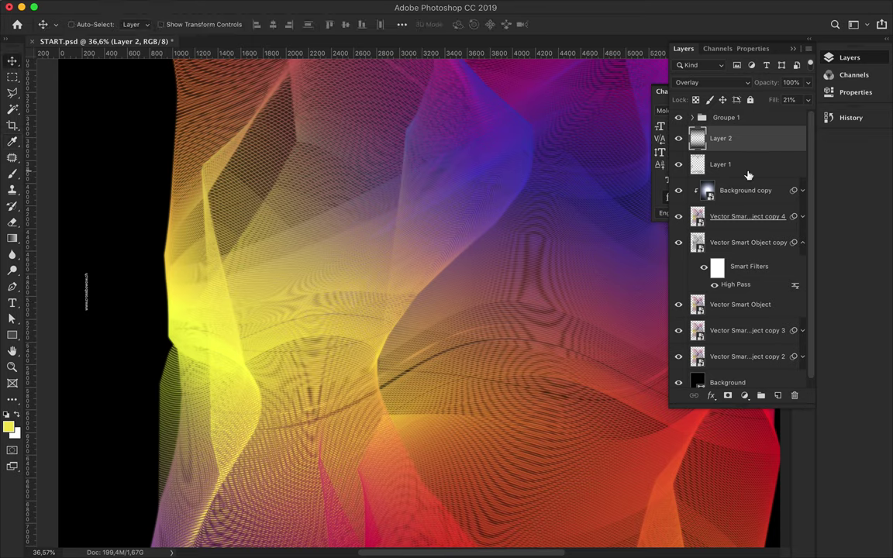
pyautogui.click(744, 217)
pyautogui.hotkey('ctrl', 'shift', 'alt', 'n')
pyautogui.moveTo(728, 216); pyautogui.dragTo(721, 193)
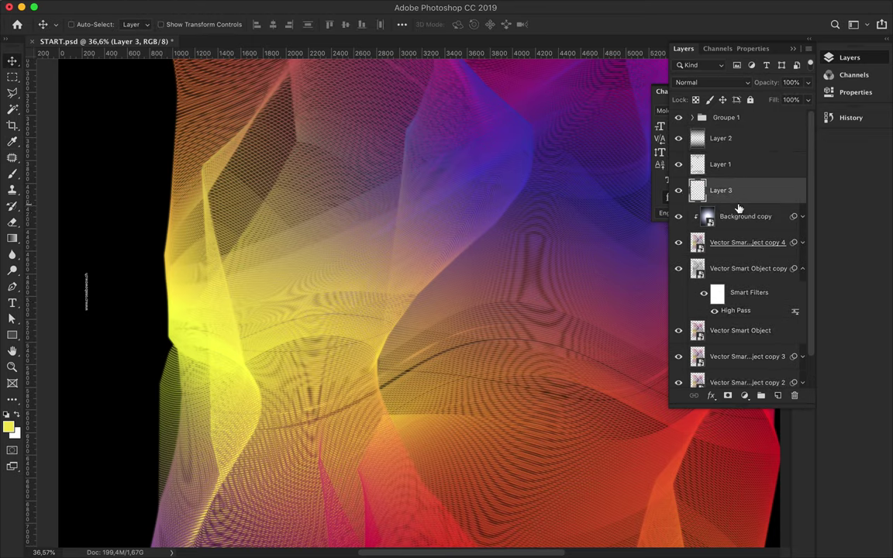
# Step: Set the brush size to 198 px
pyautogui.press('b')
pyautogui.click(83, 24)
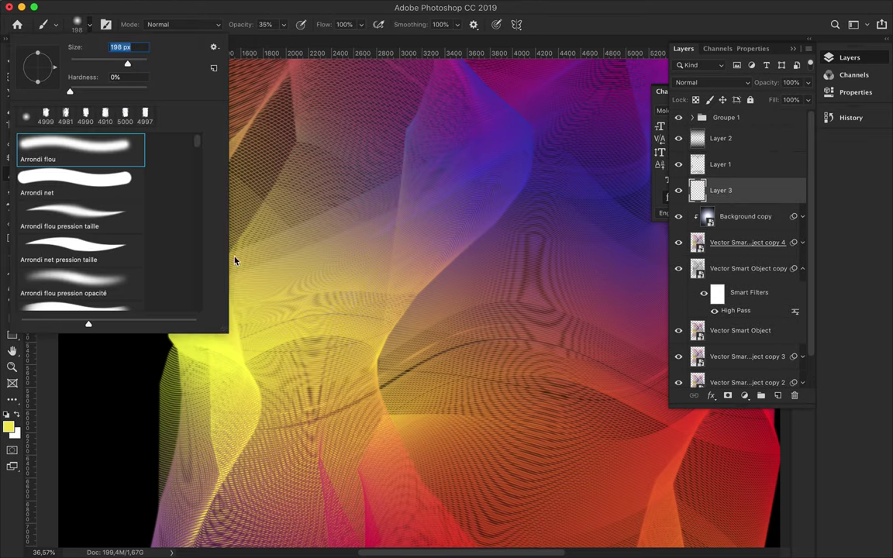
pyautogui.click(237, 264)
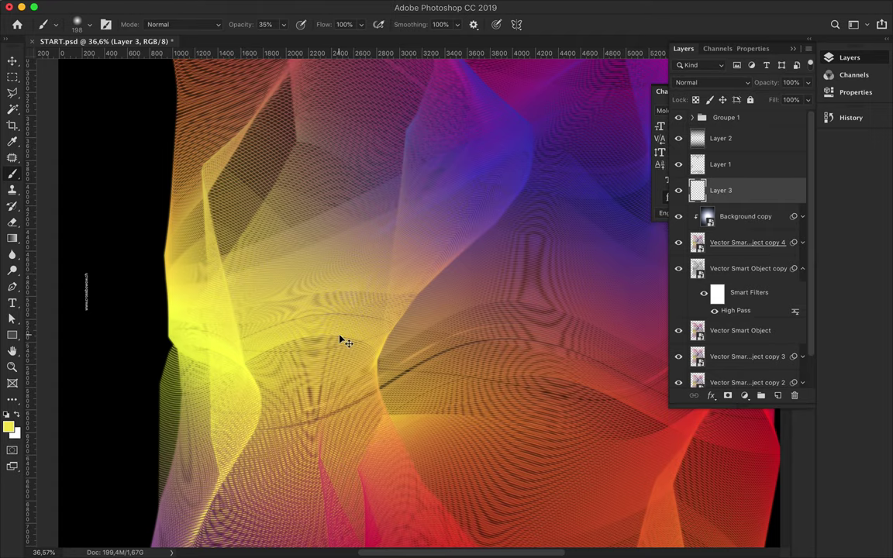
pyautogui.click(712, 82)
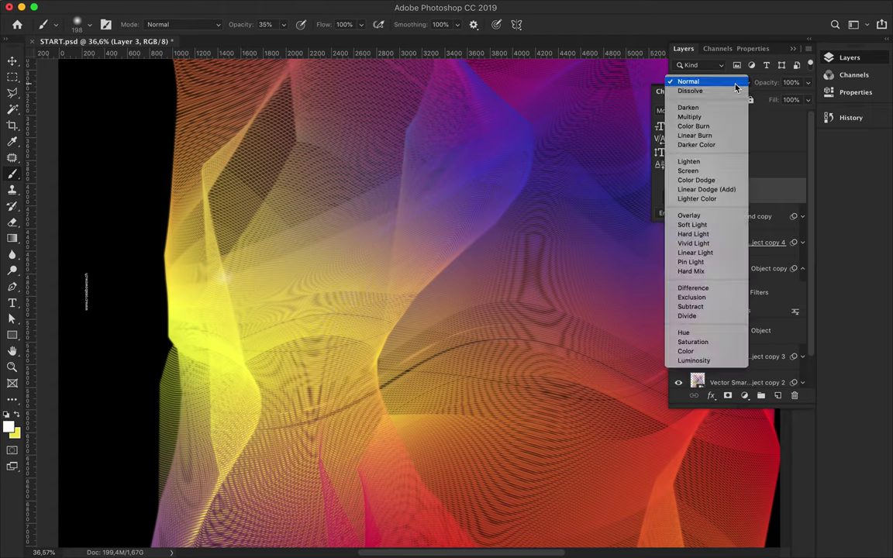
# Step: Give Layer 3 an Outer Glow in sampled yellow, Normal mode, 100% opacity, size 57 px
pyautogui.doubleClick(775, 190)
pyautogui.click(444, 276)
pyautogui.click(608, 146)
pyautogui.click(224, 299)
pyautogui.click(743, 147)
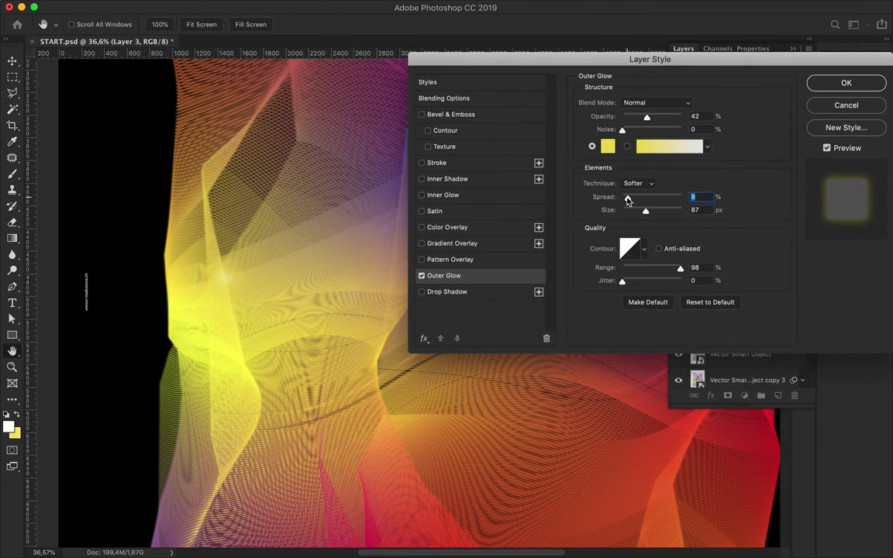
pyautogui.click(655, 102)
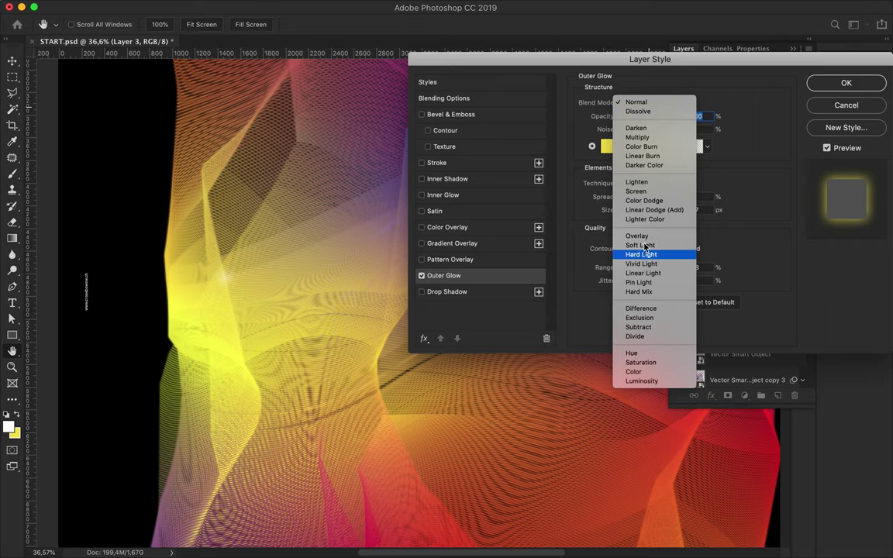
pyautogui.click(589, 95)
pyautogui.moveTo(646, 210); pyautogui.dragTo(620, 216)
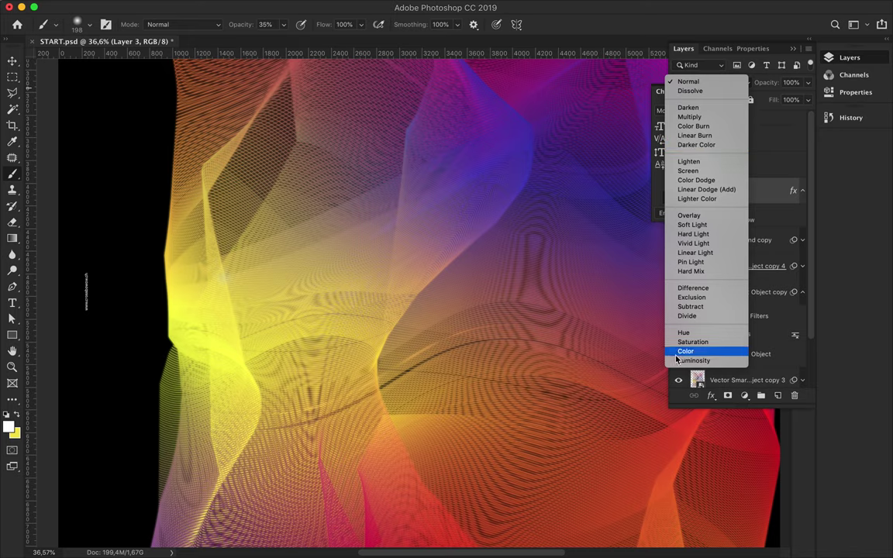
pyautogui.click(706, 189)
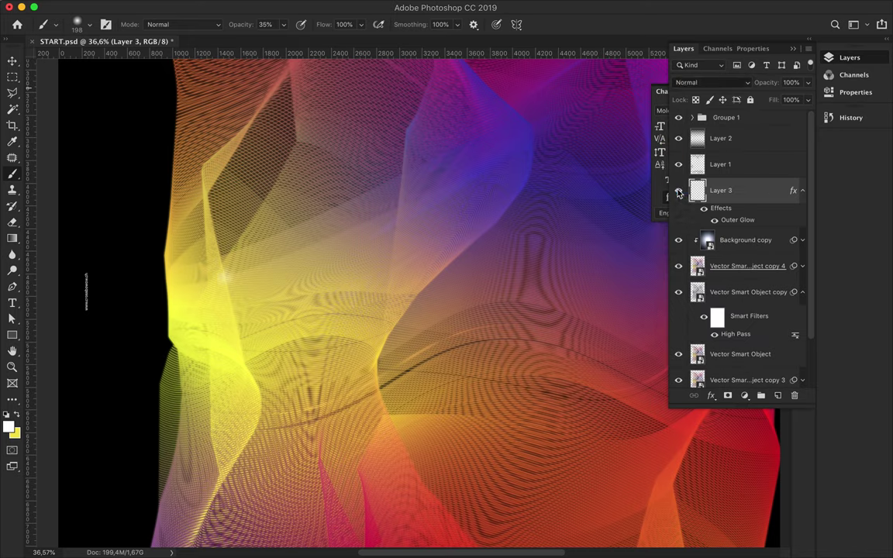
# Step: Delete the glow layer
pyautogui.scroll(-2, 404, 256)
pyautogui.scroll(-1, 512, 370)
pyautogui.scroll(-1, 511, 370)
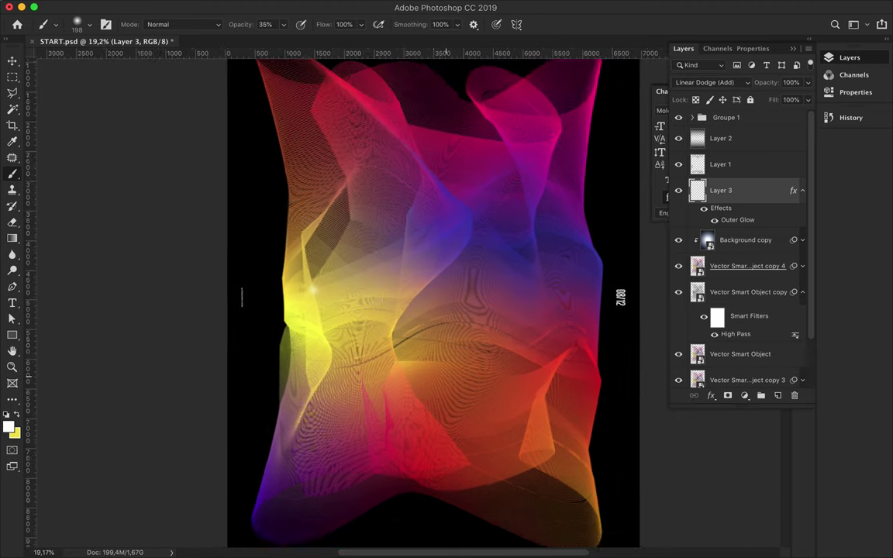
pyautogui.scroll(-1, 512, 370)
pyautogui.press('v')
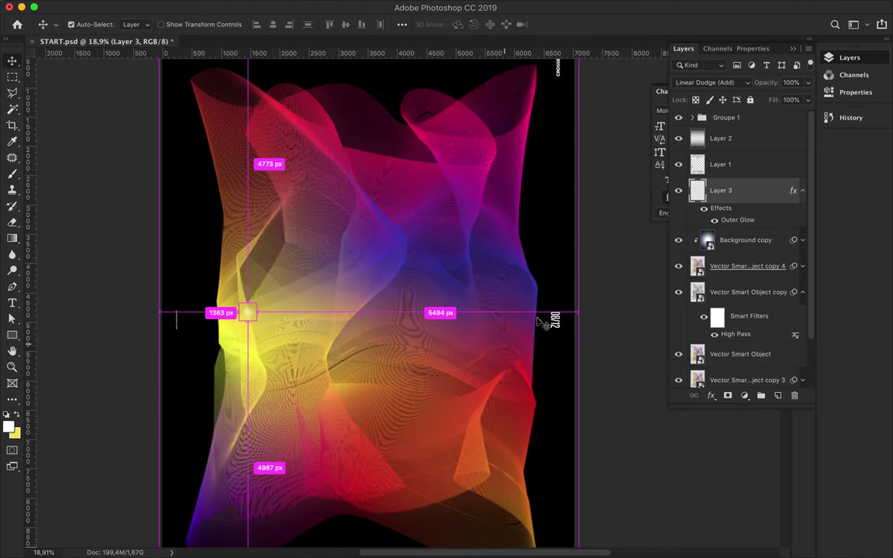
pyautogui.press('Delete')
# Step: Duplicate Background copy and clip the copy onto it
pyautogui.scroll(1, 472, 225)
pyautogui.scroll(-2, 472, 225)
pyautogui.hotkey('ctrl', 'j')
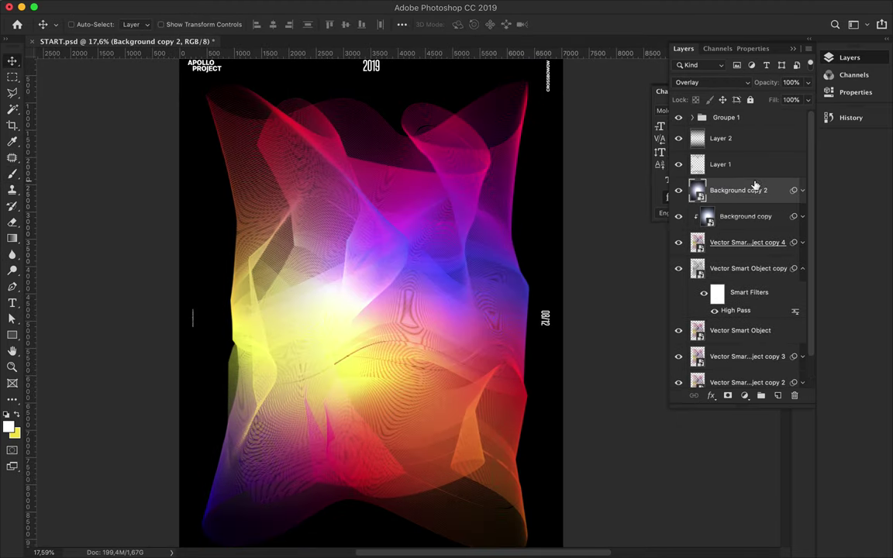
pyautogui.keyDown('alt'); pyautogui.click(735, 208); pyautogui.keyUp('alt')
pyautogui.click(744, 242)
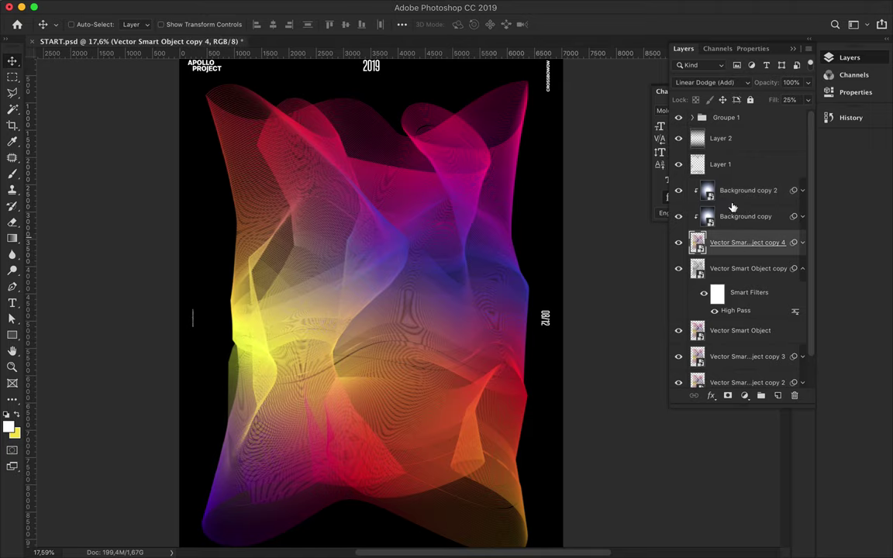
# Step: Set Background copy 2 to Color Dodge blending with 21% fill
pyautogui.click(746, 198)
pyautogui.click(712, 82)
pyautogui.click(735, 119)
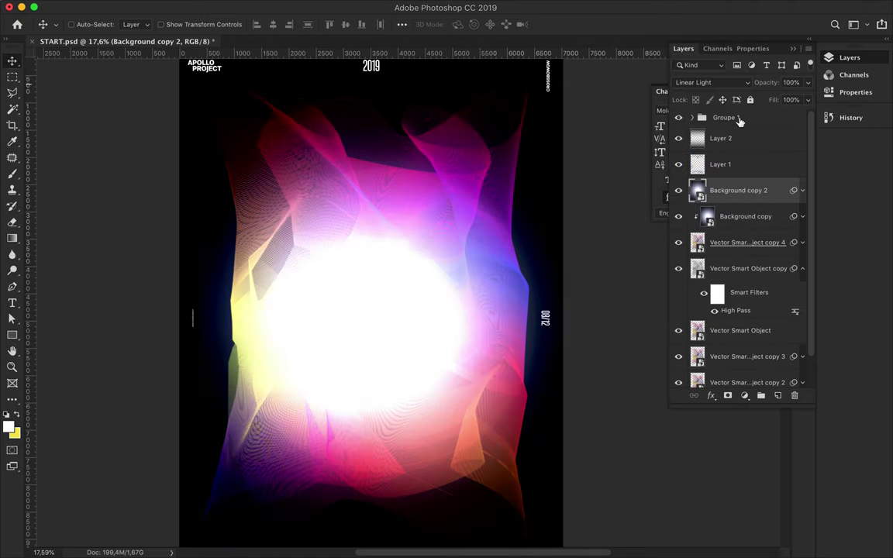
pyautogui.moveTo(780, 118); pyautogui.dragTo(762, 116)
pyautogui.click(711, 82)
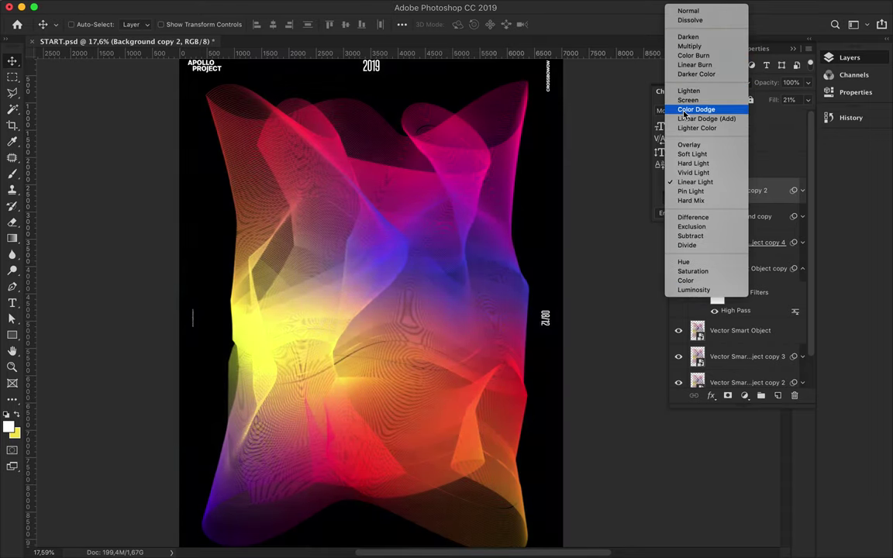
pyautogui.click(685, 111)
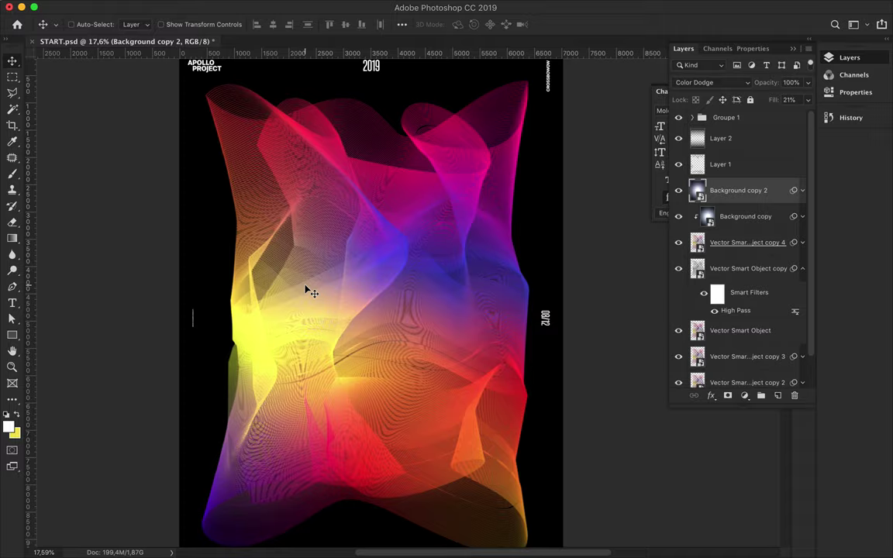
# Step: Select the Vector Smart Object copy 2 layer
pyautogui.scroll(-3, 310, 292)
pyautogui.scroll(8, 305, 289)
pyautogui.scroll(-6, 305, 289)
pyautogui.scroll(-2, 325, 266)
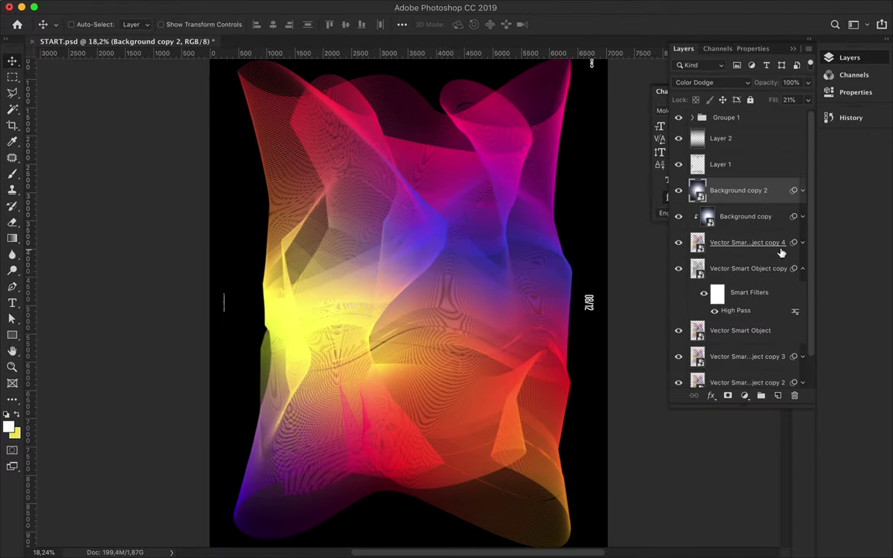
pyautogui.scroll(-2, 737, 279)
pyautogui.click(729, 349)
pyautogui.click(752, 298)
pyautogui.press('l')
pyautogui.hotkey('ctrl', 'j')
pyautogui.press('v')
pyautogui.moveTo(524, 279); pyautogui.dragTo(535, 190)
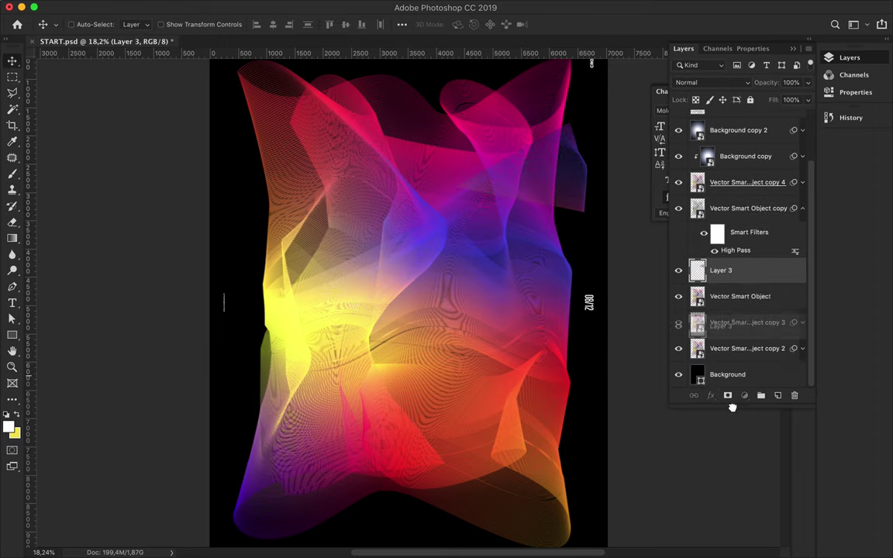
pyautogui.moveTo(741, 301); pyautogui.dragTo(733, 361)
pyautogui.click(740, 270)
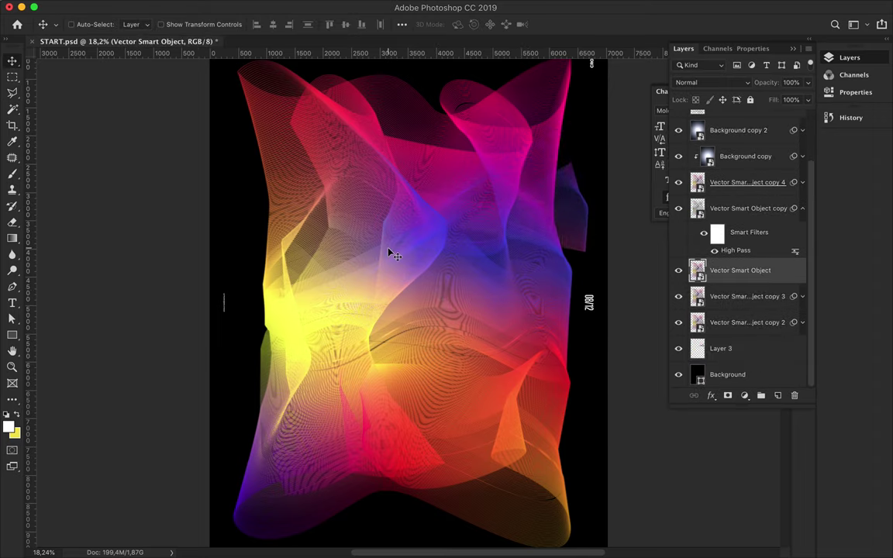
pyautogui.press('l')
pyautogui.click(256, 216)
pyautogui.hotkey('ctrl', 'j')
pyautogui.moveTo(741, 270); pyautogui.dragTo(740, 348)
pyautogui.press('v')
pyautogui.scroll(5, 252, 172)
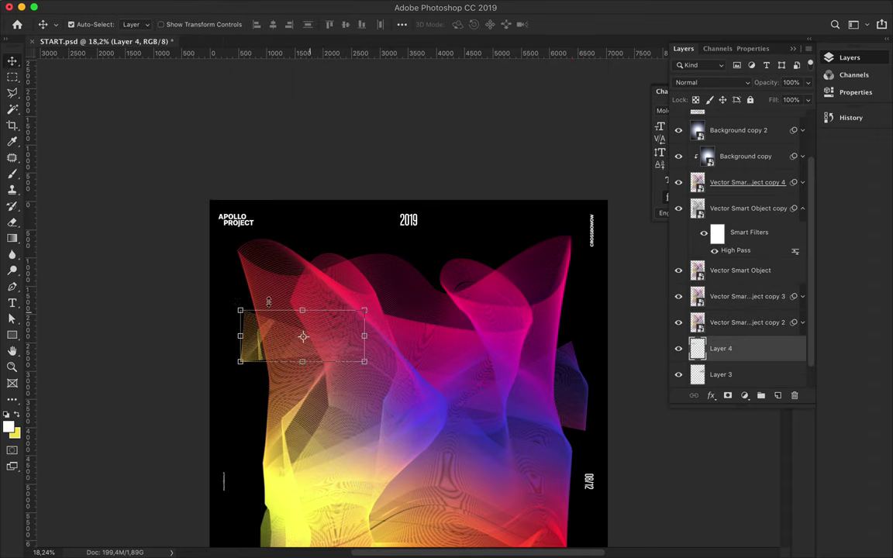
pyautogui.moveTo(295, 313); pyautogui.dragTo(382, 220)
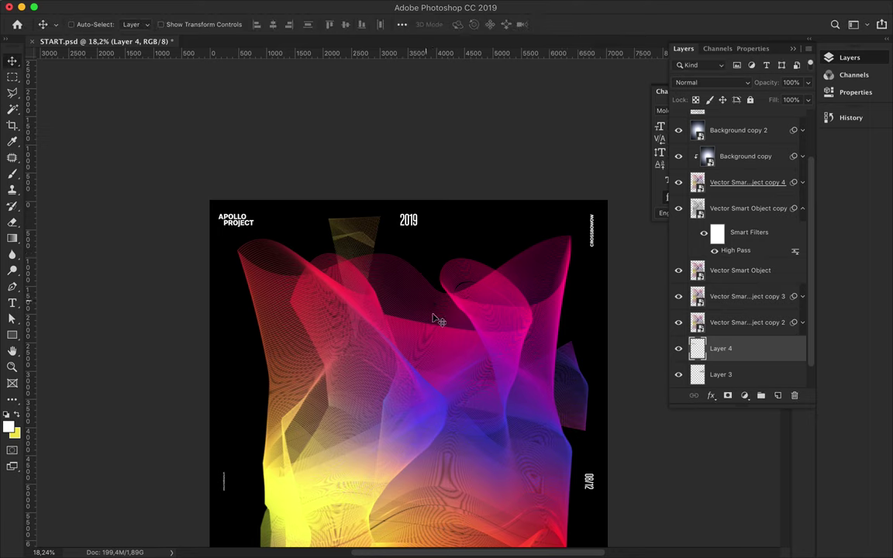
pyautogui.scroll(-5, 434, 318)
pyautogui.press('Delete')
pyautogui.press('Delete')
pyautogui.scroll(2, 775, 325)
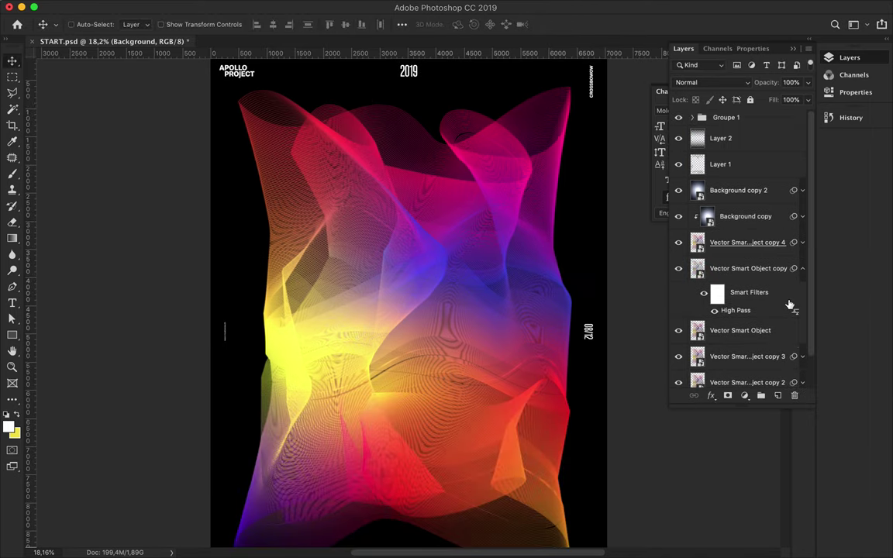
pyautogui.scroll(-2, 789, 305)
pyautogui.scroll(2, 732, 233)
pyautogui.click(738, 164)
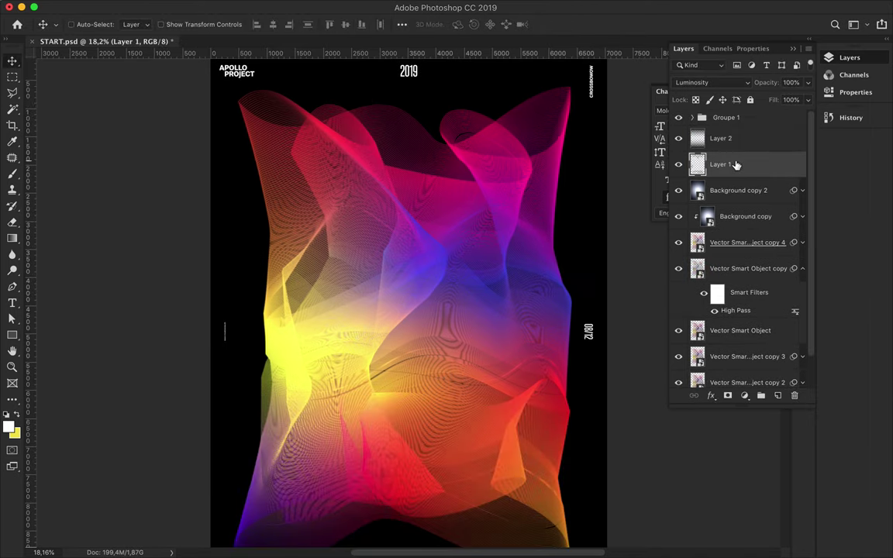
# Step: Add a new layer and draw a tall black vertical bar right of centre
pyautogui.click(736, 190)
pyautogui.click(778, 396)
pyautogui.press('u')
pyautogui.press('d')
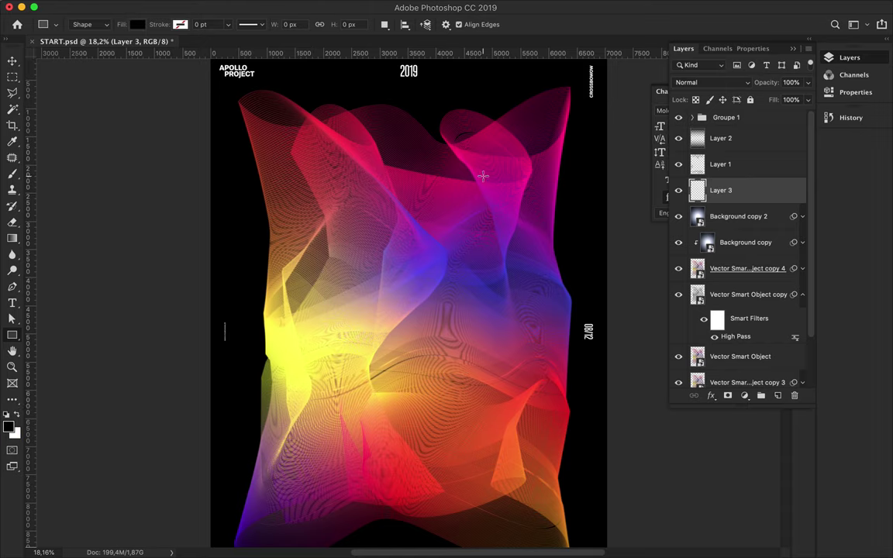
pyautogui.moveTo(491, 474); pyautogui.dragTo(491, 474)
# Step: Duplicate the bar and give the copy a 67,8 px Gaussian Blur smart filter
pyautogui.press('v')
pyautogui.click(849, 58)
pyautogui.hotkey('ctrl', 'j')
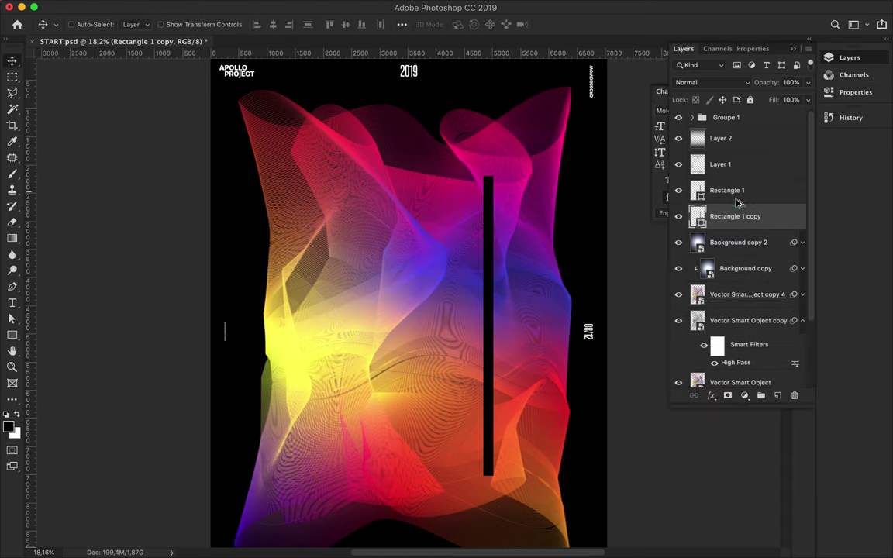
pyautogui.click(306, 7)
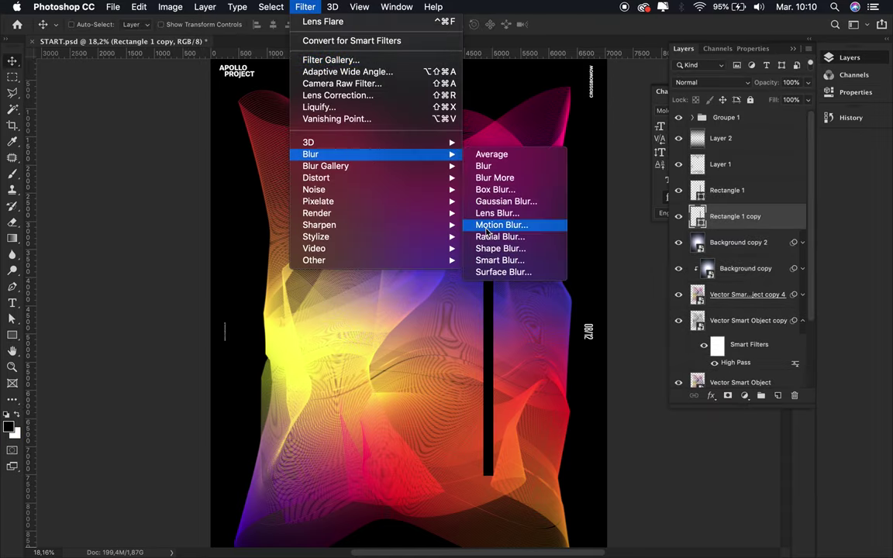
pyautogui.moveTo(310, 154)
pyautogui.click(492, 211)
pyautogui.click(501, 196)
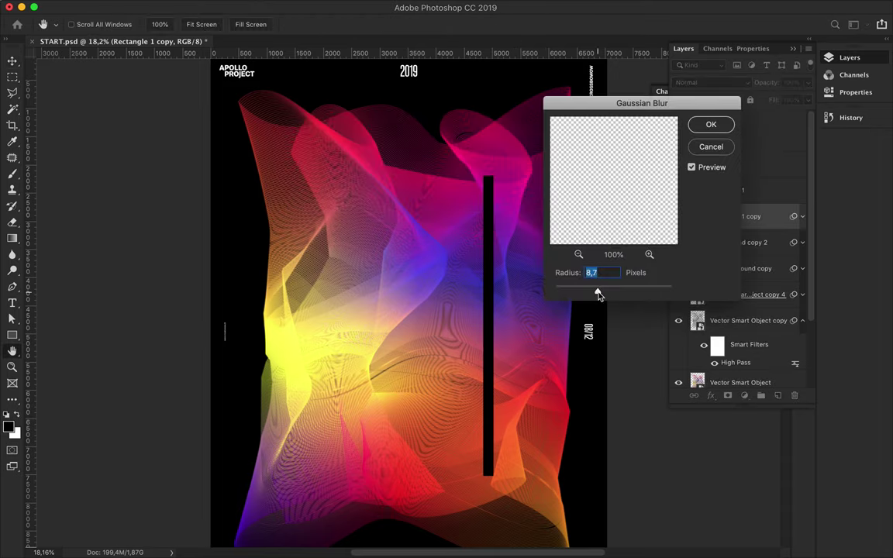
pyautogui.click(709, 124)
# Step: Switch the shape tool to the Ellipse tool
pyautogui.press('u')
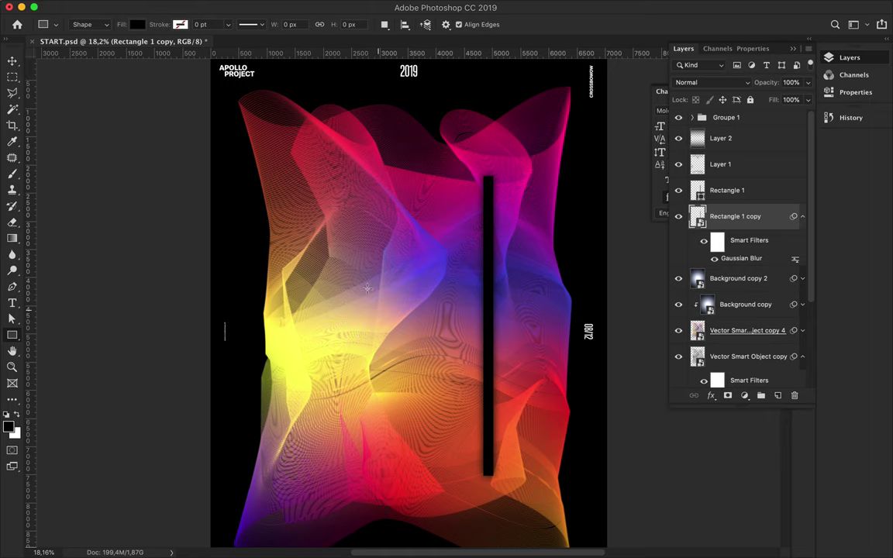
pyautogui.rightClick(12, 335)
pyautogui.click(62, 321)
pyautogui.scroll(2, 309, 199)
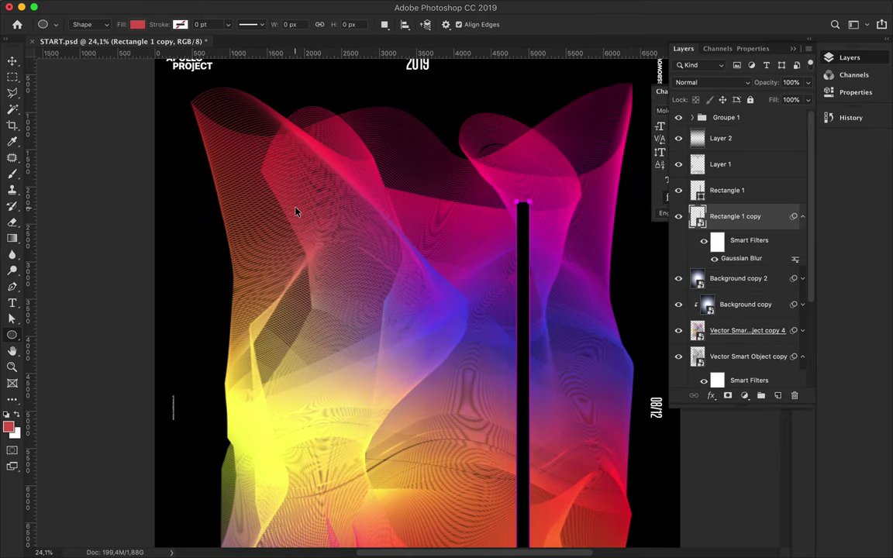
# Step: Place a small 100 px black dot on the ribbon and group it
pyautogui.press('v')
pyautogui.press('u')
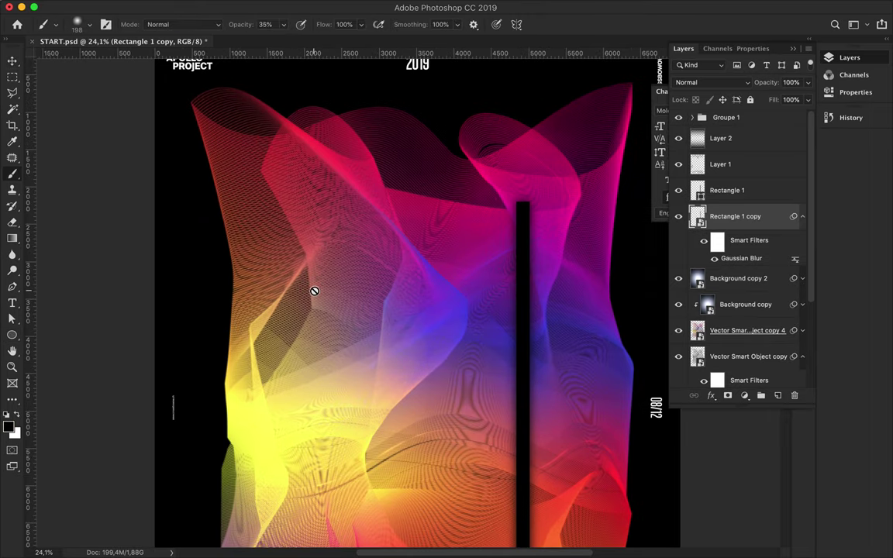
pyautogui.click(303, 285)
pyautogui.scroll(3, 303, 285)
pyautogui.click(850, 58)
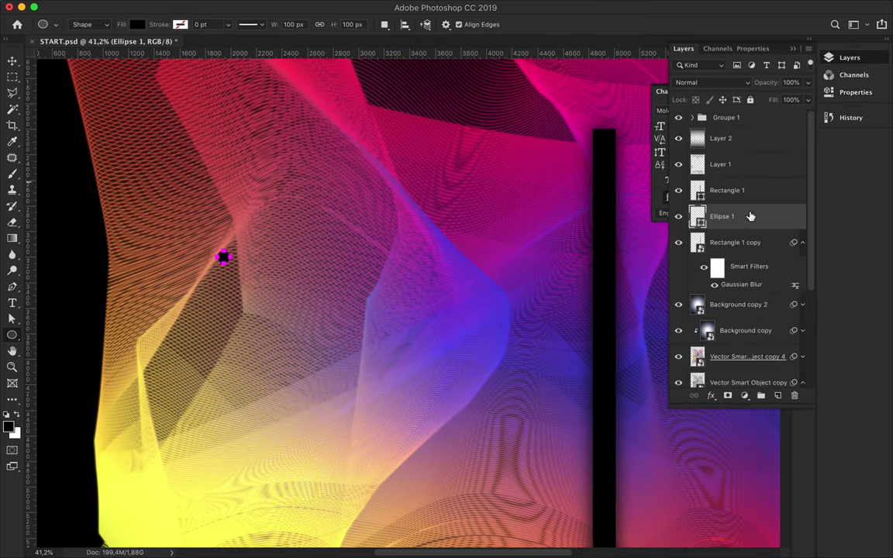
pyautogui.hotkey('ctrl', 'g')
# Step: Duplicate the dot down and right, then duplicate and flip the pair
pyautogui.hotkey('ctrl', 'j')
pyautogui.press('v')
pyautogui.moveTo(223, 257)
pyautogui.mouseDown()
pyautogui.moveTo(237, 283)
pyautogui.moveTo(223, 356)
pyautogui.moveTo(259, 325)
pyautogui.moveTo(253, 273)
pyautogui.mouseUp()
pyautogui.hotkey('ctrl', 'j')
pyautogui.hotkey('ctrl', 't')
pyautogui.press('Return')
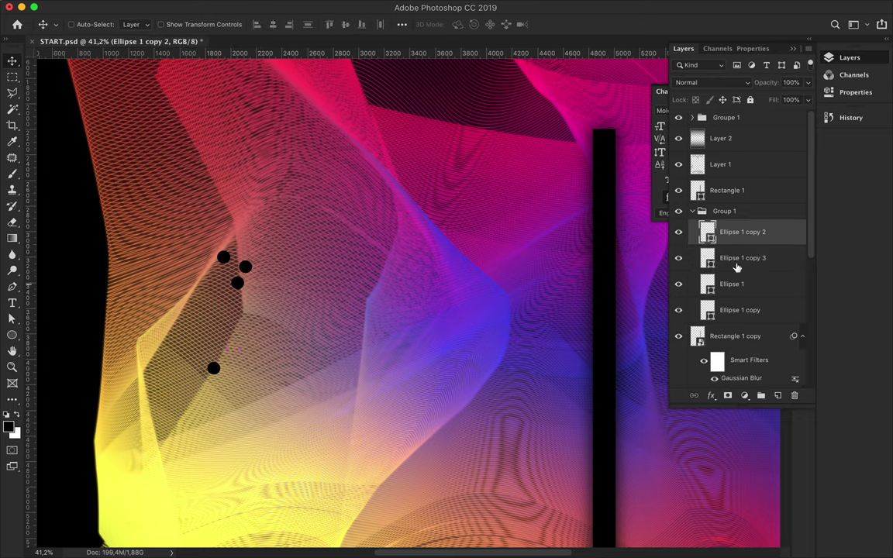
# Step: Duplicate four dots downward and reposition several dots lower in the column
pyautogui.keyDown('shift'); pyautogui.click(741, 310); pyautogui.keyUp('shift')
pyautogui.moveTo(741, 310); pyautogui.dragTo(719, 324)
pyautogui.moveTo(238, 308); pyautogui.dragTo(238, 347)
pyautogui.click(231, 350)
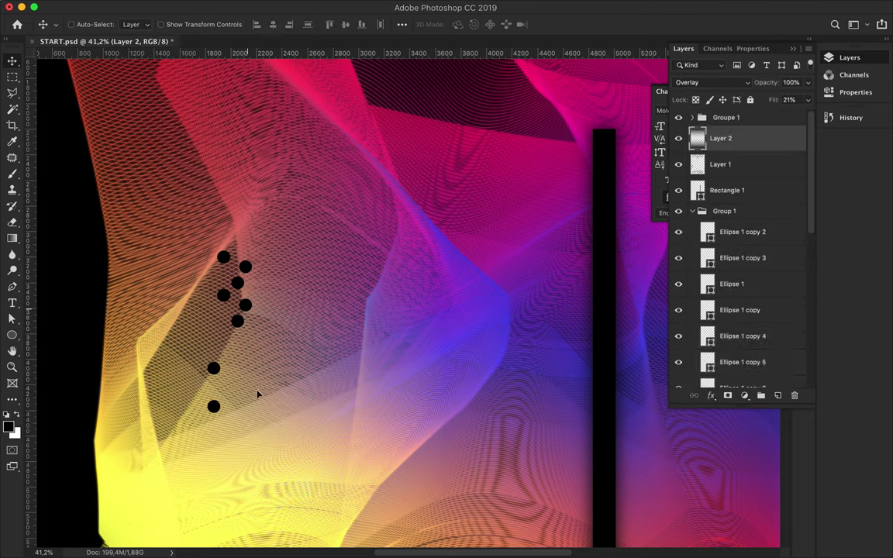
pyautogui.click(224, 299)
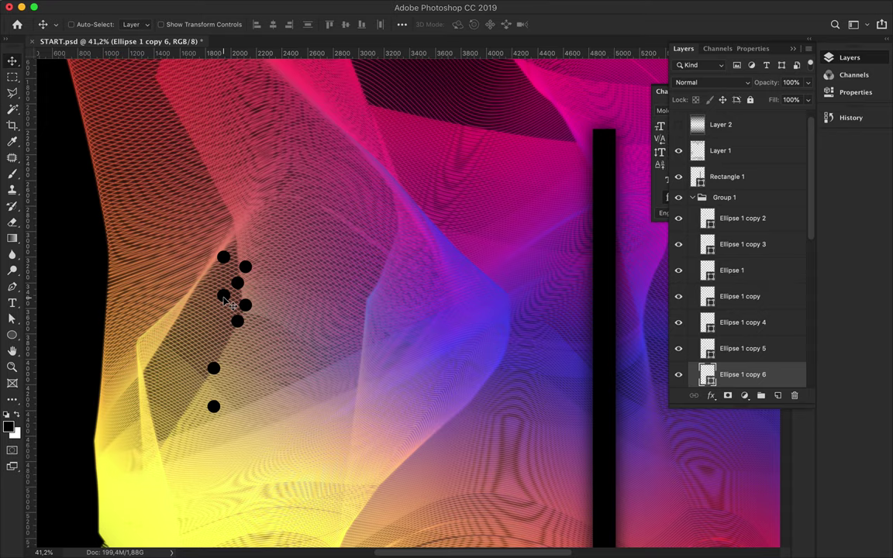
pyautogui.moveTo(236, 295); pyautogui.dragTo(237, 332)
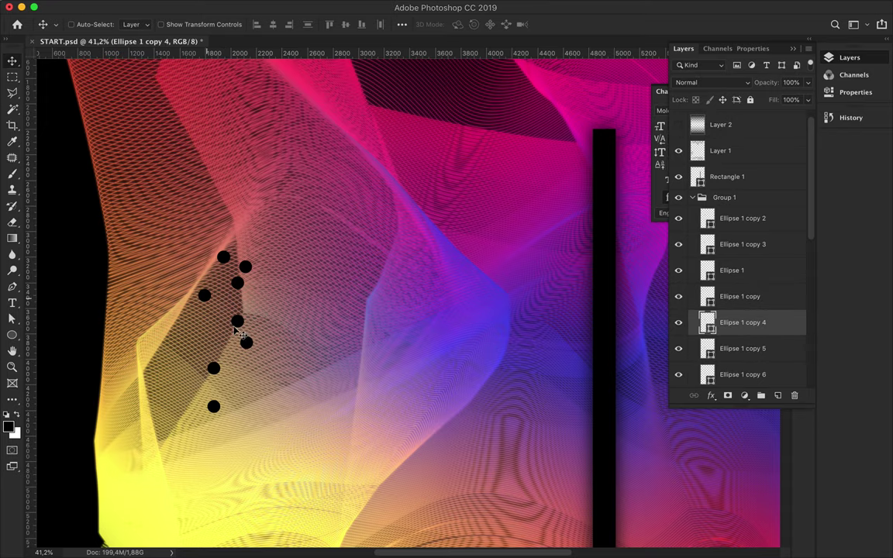
pyautogui.moveTo(215, 409); pyautogui.dragTo(229, 464)
pyautogui.moveTo(214, 409); pyautogui.dragTo(250, 428)
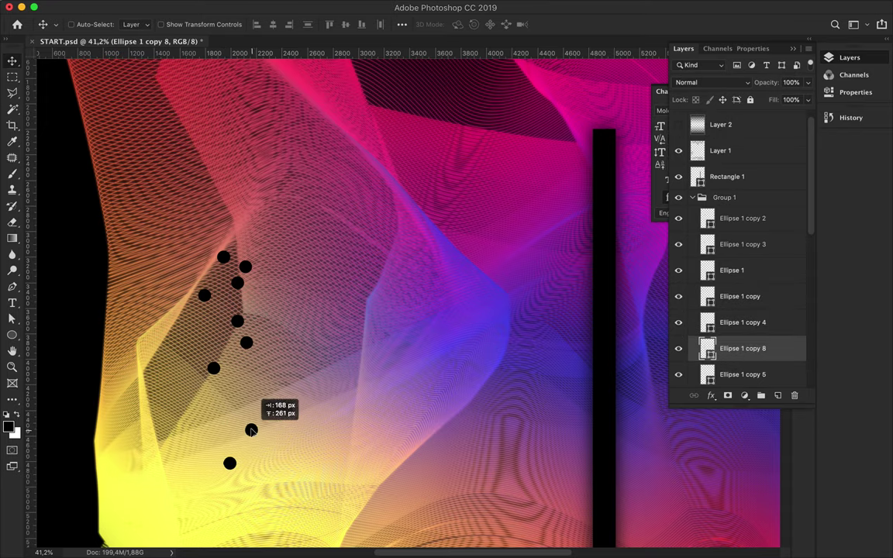
# Step: Add more dots further down the column and two near its top
pyautogui.scroll(-1, 318, 372)
pyautogui.scroll(-2, 318, 372)
pyautogui.scroll(-3, 325, 292)
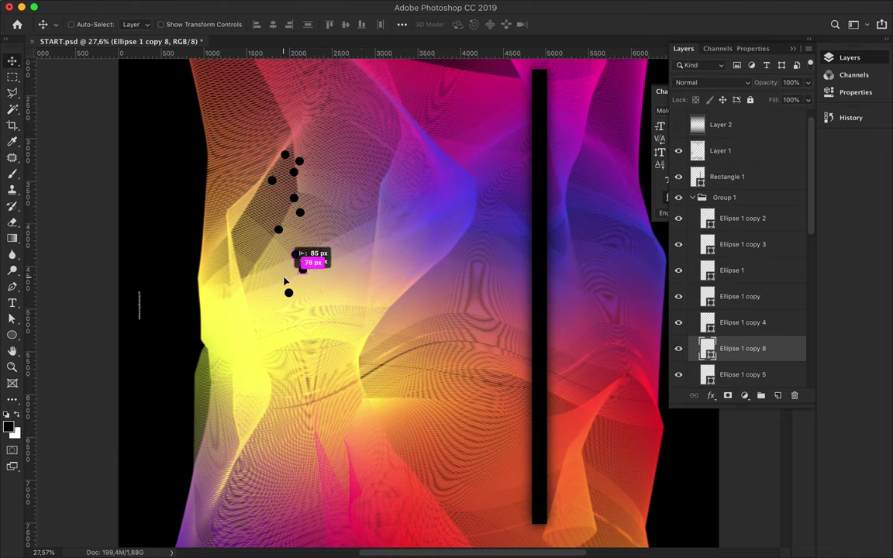
pyautogui.moveTo(302, 266)
pyautogui.mouseDown()
pyautogui.moveTo(263, 385)
pyautogui.moveTo(287, 421)
pyautogui.mouseUp()
pyautogui.moveTo(286, 421); pyautogui.dragTo(278, 439)
pyautogui.moveTo(289, 496)
pyautogui.mouseDown()
pyautogui.moveTo(302, 392)
pyautogui.moveTo(282, 428)
pyautogui.moveTo(274, 349)
pyautogui.moveTo(289, 362)
pyautogui.moveTo(279, 323)
pyautogui.moveTo(298, 310)
pyautogui.mouseUp()
pyautogui.scroll(-2, 338, 304)
pyautogui.scroll(-2, 373, 285)
pyautogui.scroll(-1, 465, 213)
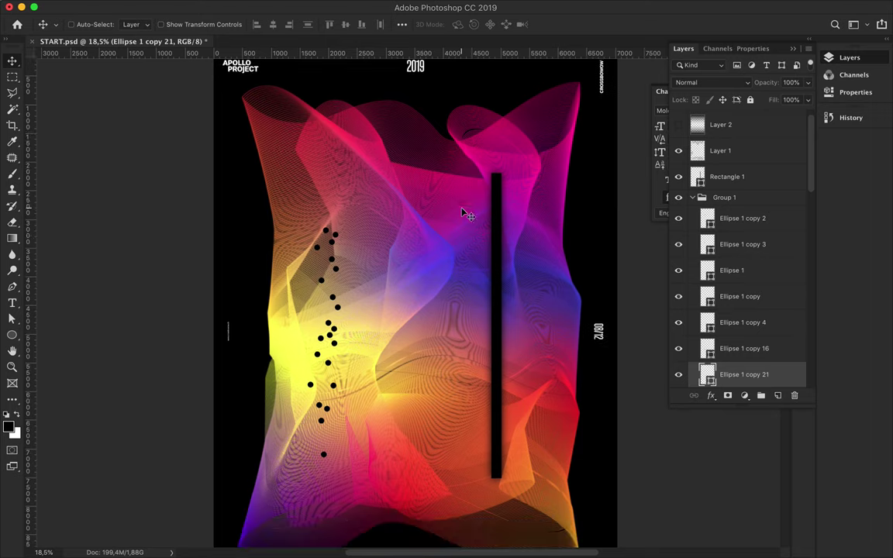
pyautogui.scroll(4, 411, 306)
pyautogui.moveTo(295, 204)
pyautogui.mouseDown()
pyautogui.moveTo(302, 177)
pyautogui.moveTo(288, 160)
pyautogui.moveTo(315, 138)
pyautogui.moveTo(294, 125)
pyautogui.moveTo(300, 143)
pyautogui.mouseUp()
pyautogui.scroll(-2, 359, 245)
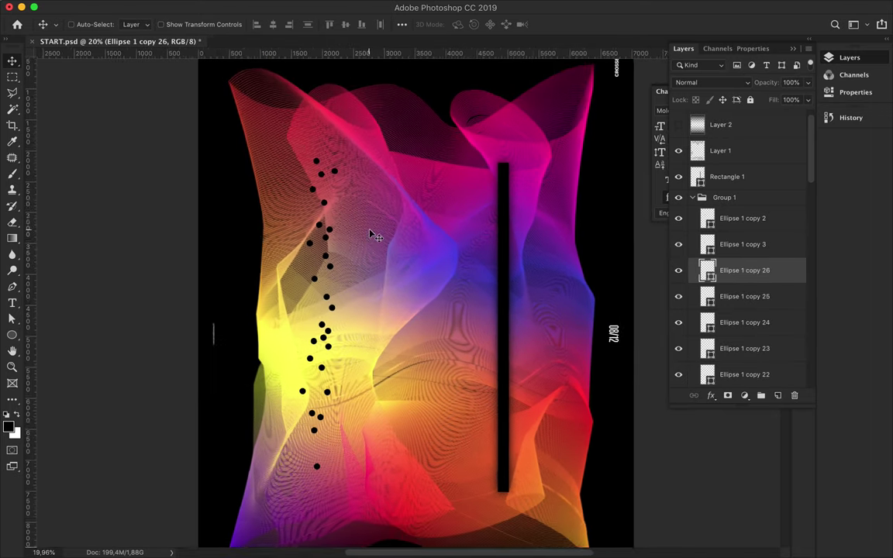
pyautogui.scroll(-1, 372, 235)
# Step: Duplicate the dot group as Group 1 copy and Gaussian-blur the copy
pyautogui.click(692, 197)
pyautogui.moveTo(727, 199); pyautogui.dragTo(753, 213)
pyautogui.click(310, 7)
pyautogui.click(318, 26)
# Step: Offset the blurred dot copy slightly and the blurred bar copy to the left of the bar
pyautogui.scroll(2, 348, 249)
pyautogui.moveTo(287, 310); pyautogui.dragTo(324, 351)
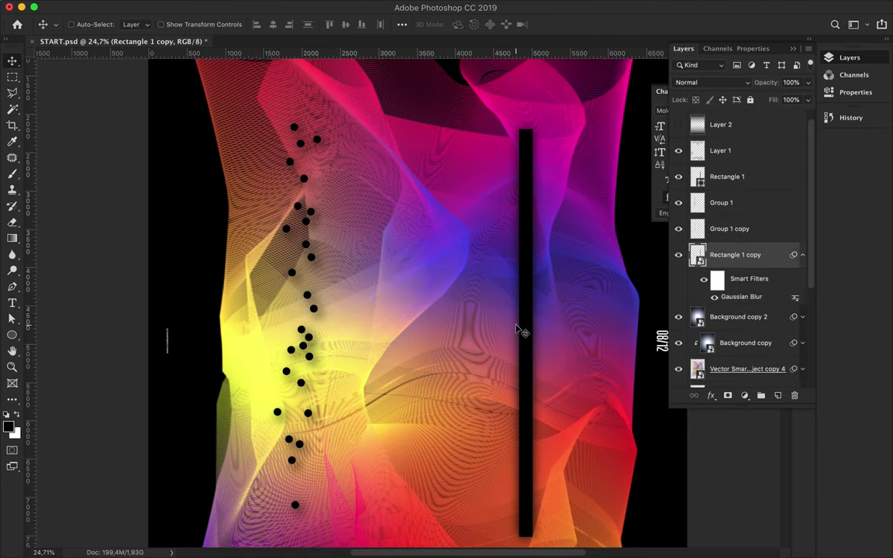
pyautogui.moveTo(522, 329); pyautogui.dragTo(514, 329)
pyautogui.scroll(-2, 455, 147)
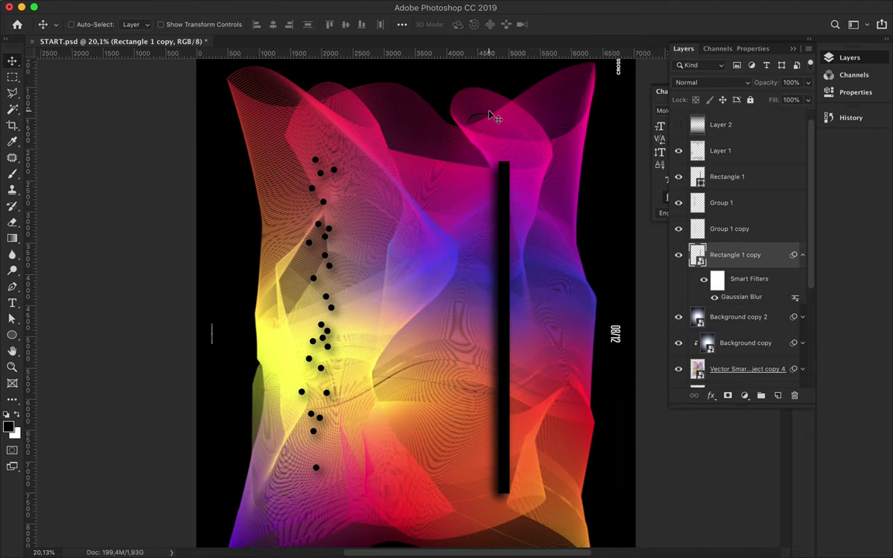
pyautogui.scroll(-1, 490, 116)
# Step: Warp the blurred bar copy into a curve, pulling its left corners leftward
pyautogui.hotkey('ctrl', 't')
pyautogui.scroll(1, 415, 293)
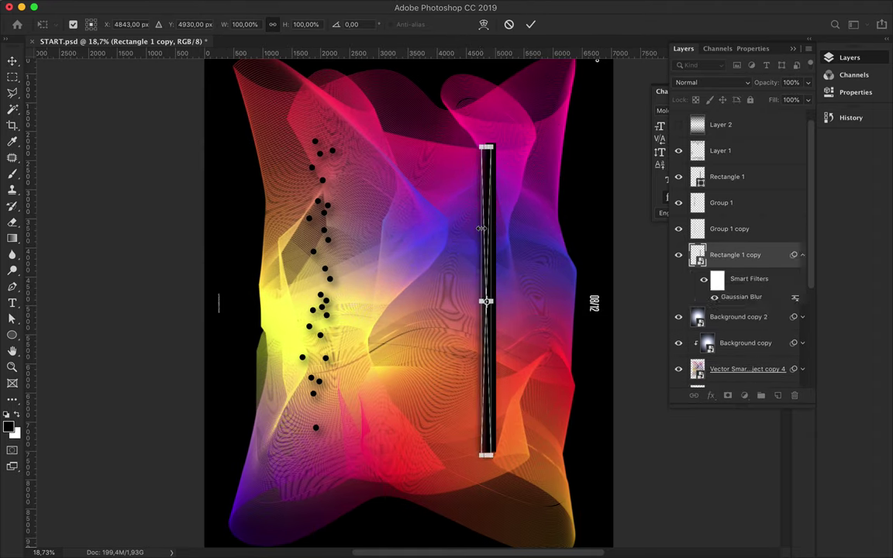
pyautogui.rightClick(545, 225)
pyautogui.click(565, 313)
pyautogui.moveTo(504, 244); pyautogui.dragTo(519, 238)
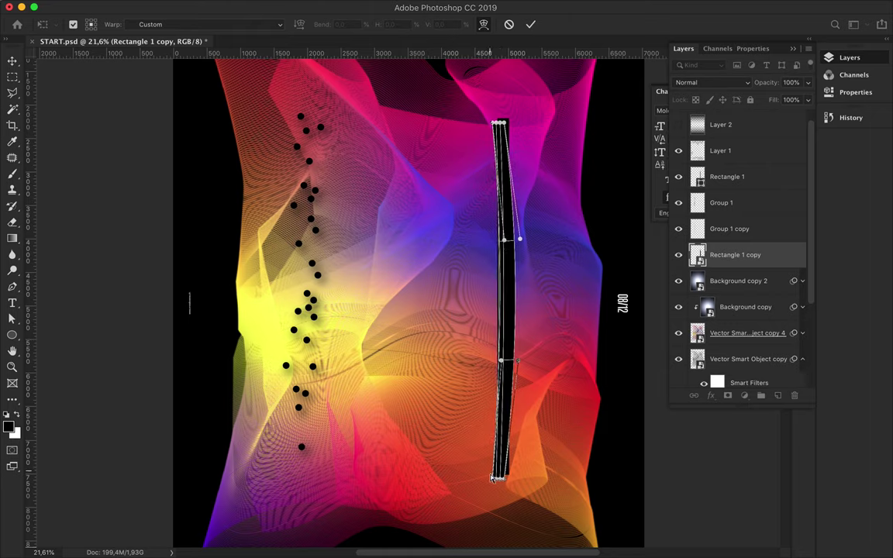
pyautogui.moveTo(496, 478); pyautogui.dragTo(488, 478)
pyautogui.moveTo(494, 122); pyautogui.dragTo(483, 122)
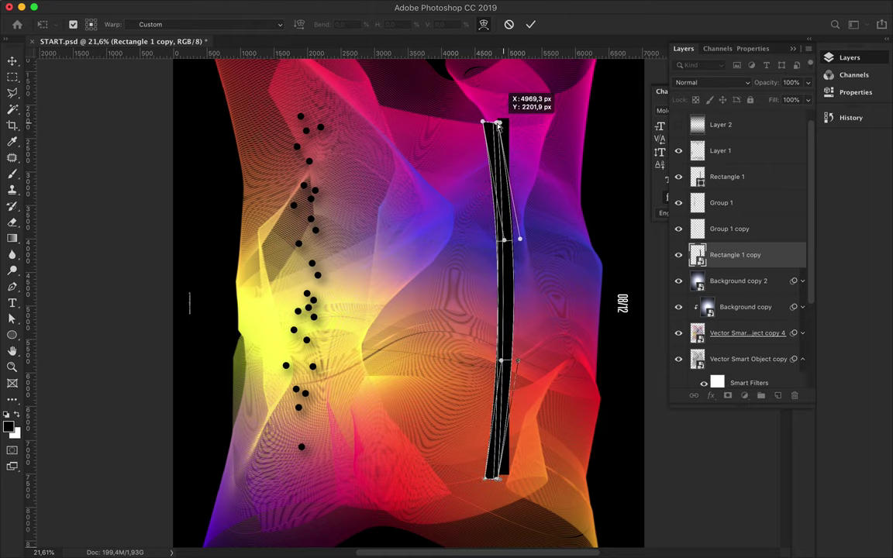
pyautogui.moveTo(488, 478); pyautogui.dragTo(479, 478)
pyautogui.moveTo(483, 121); pyautogui.dragTo(503, 158)
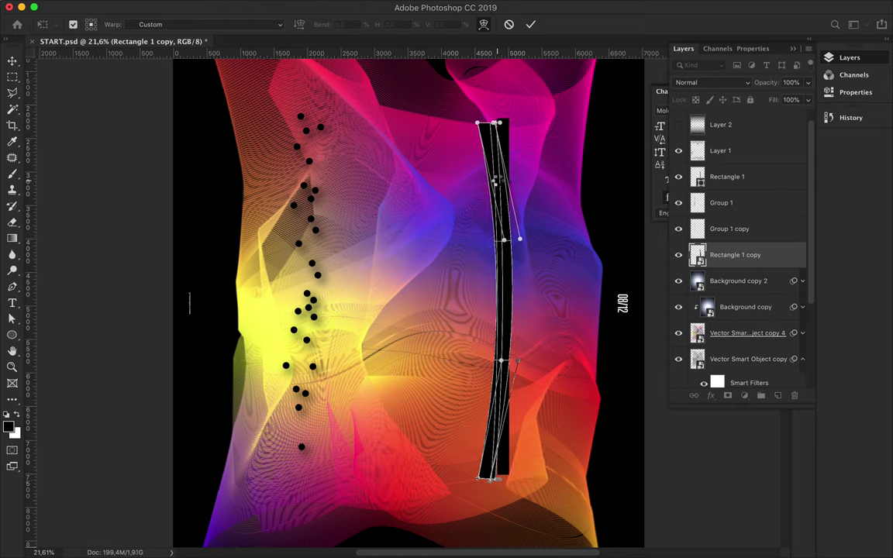
pyautogui.press('Return')
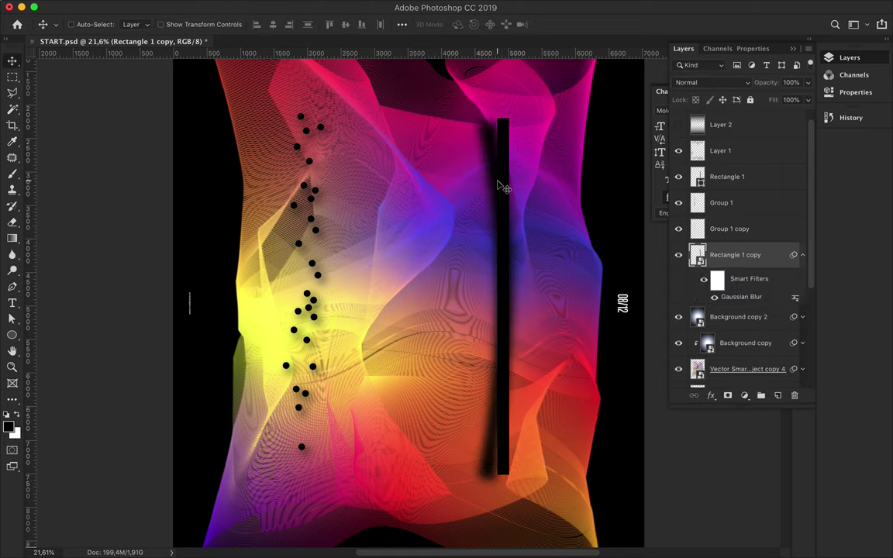
# Step: Warp the blurred dot copy, pulling its bottom corners left and reshaping its top
pyautogui.keyDown('ctrl'); pyautogui.click(293, 225); pyautogui.keyUp('ctrl')
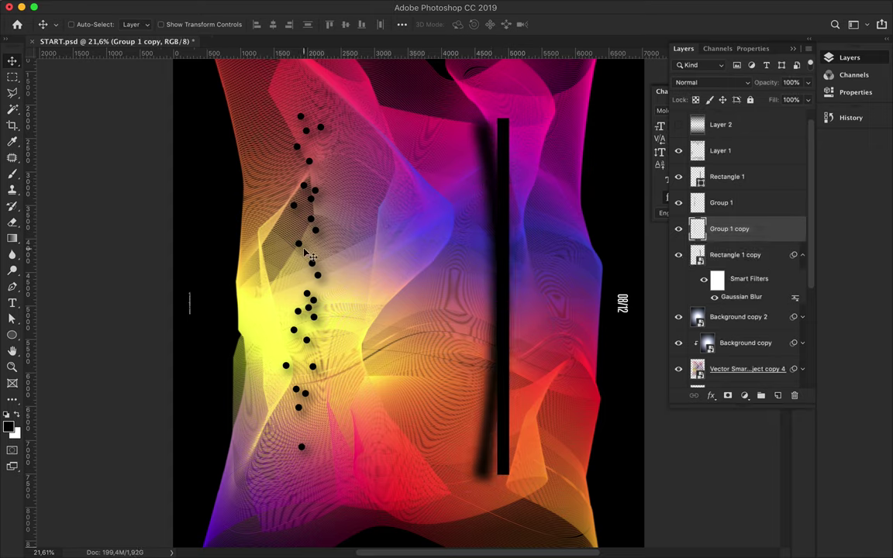
pyautogui.hotkey('ctrl', 't')
pyautogui.rightClick(272, 225)
pyautogui.click(298, 321)
pyautogui.moveTo(275, 466); pyautogui.dragTo(263, 461)
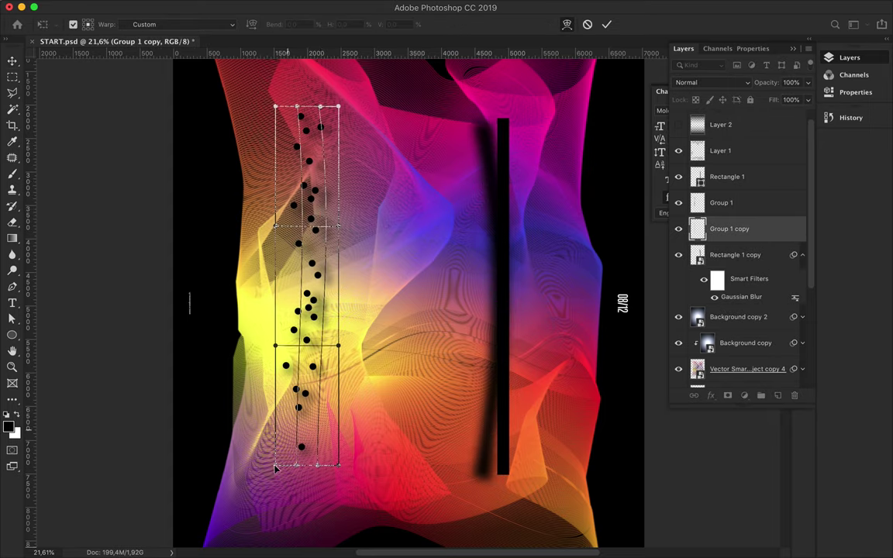
pyautogui.moveTo(339, 465); pyautogui.dragTo(312, 466)
pyautogui.moveTo(275, 106); pyautogui.dragTo(290, 113)
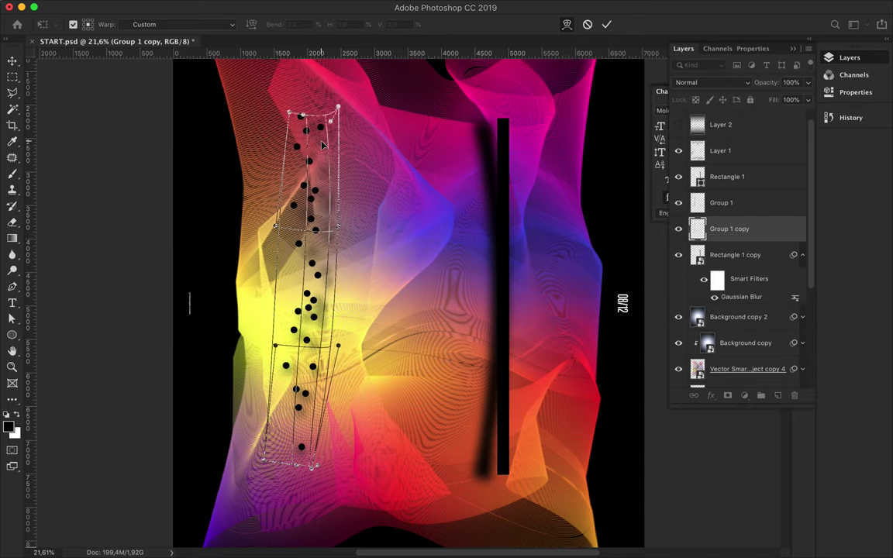
pyautogui.press('Return')
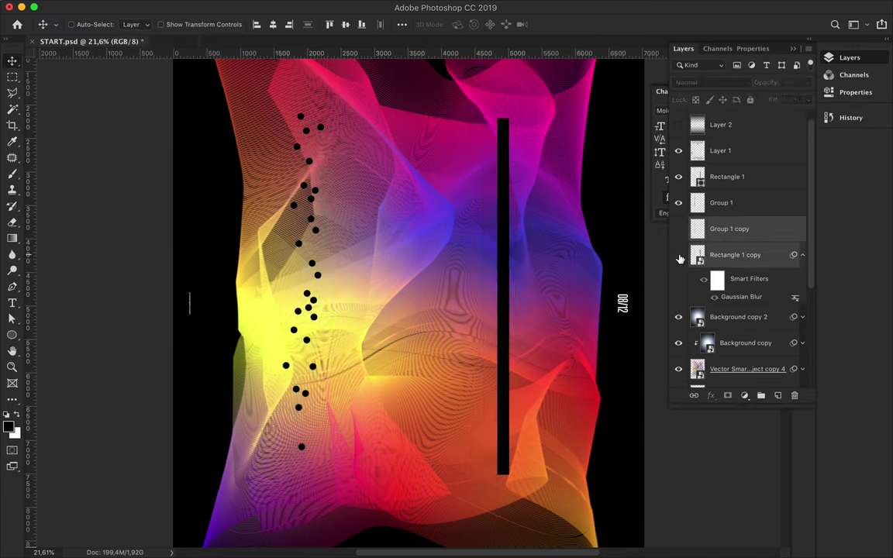
# Step: Set the dot shadow's blend mode to Hard Light and shift the glowing colour overlay left
pyautogui.click(710, 82)
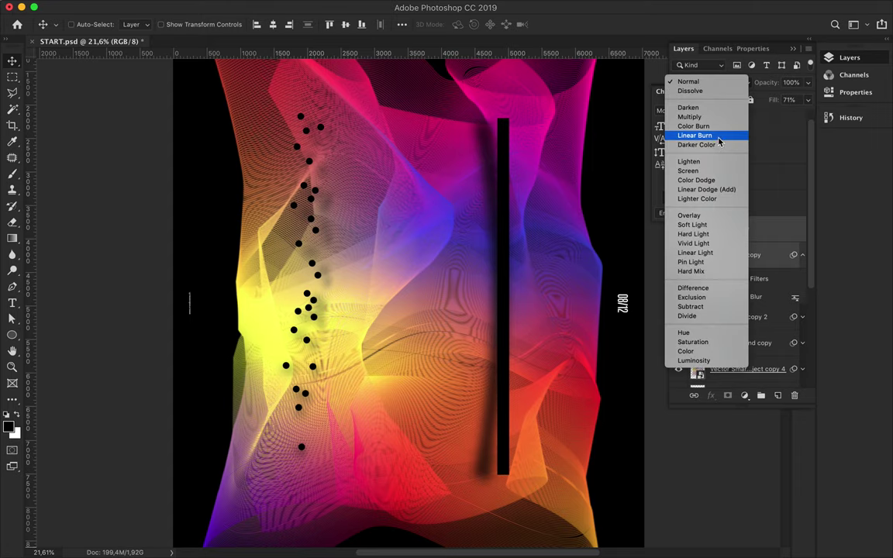
pyautogui.click(694, 233)
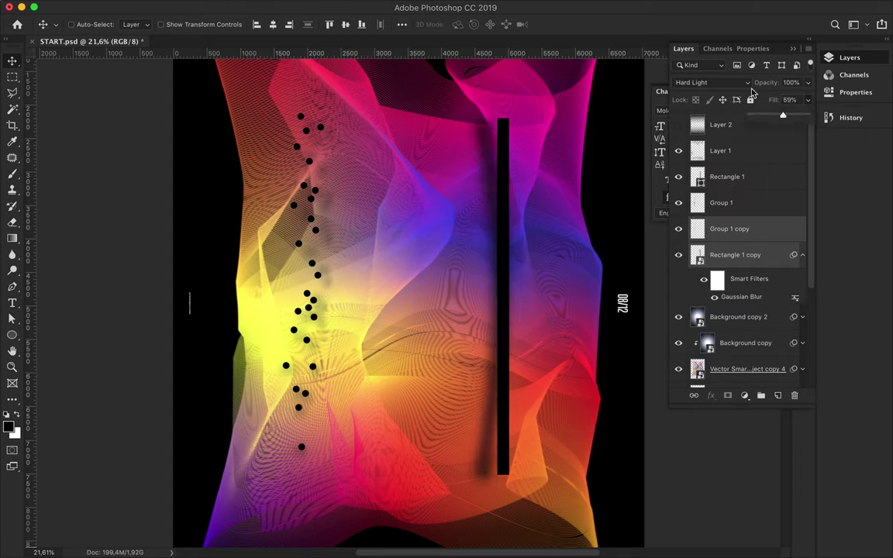
pyautogui.scroll(-1, 420, 212)
pyautogui.scroll(-1, 496, 194)
pyautogui.moveTo(545, 223); pyautogui.dragTo(468, 236)
pyautogui.scroll(-1, 542, 254)
pyautogui.scroll(-3, 731, 346)
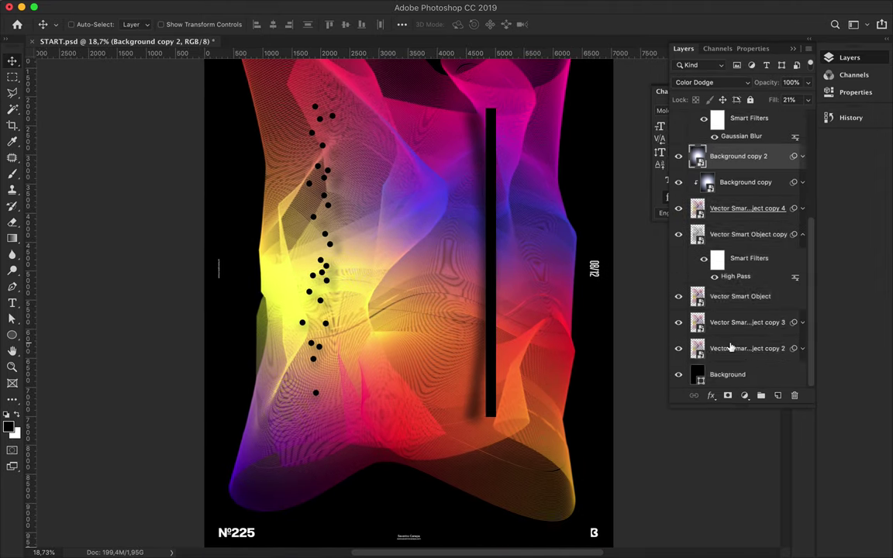
# Step: Copy a right-edge strip to Layer 3 above Background, fill 57%, with two offset copies
pyautogui.click(740, 296)
pyautogui.scroll(-1, 552, 304)
pyautogui.press('m')
pyautogui.moveTo(484, 90); pyautogui.dragTo(564, 508)
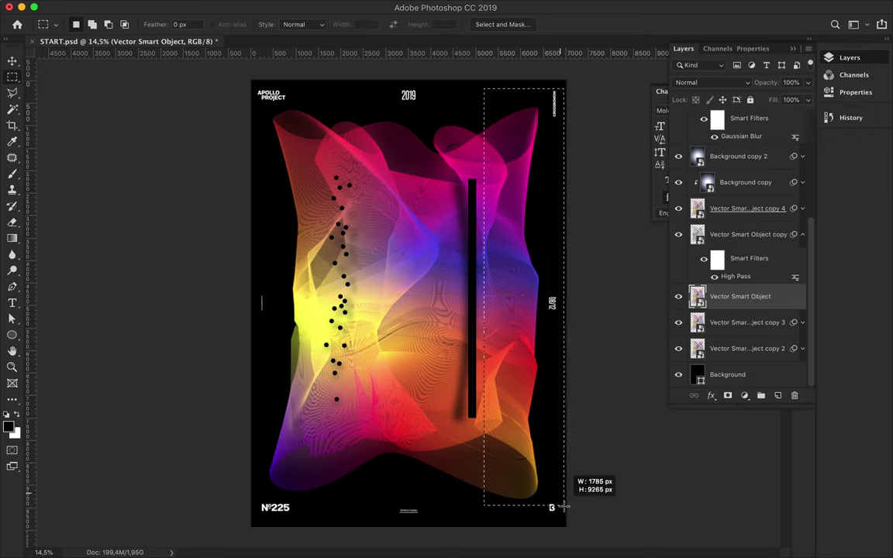
pyautogui.hotkey('ctrl', 'j')
pyautogui.press('v')
pyautogui.moveTo(721, 296); pyautogui.dragTo(721, 361)
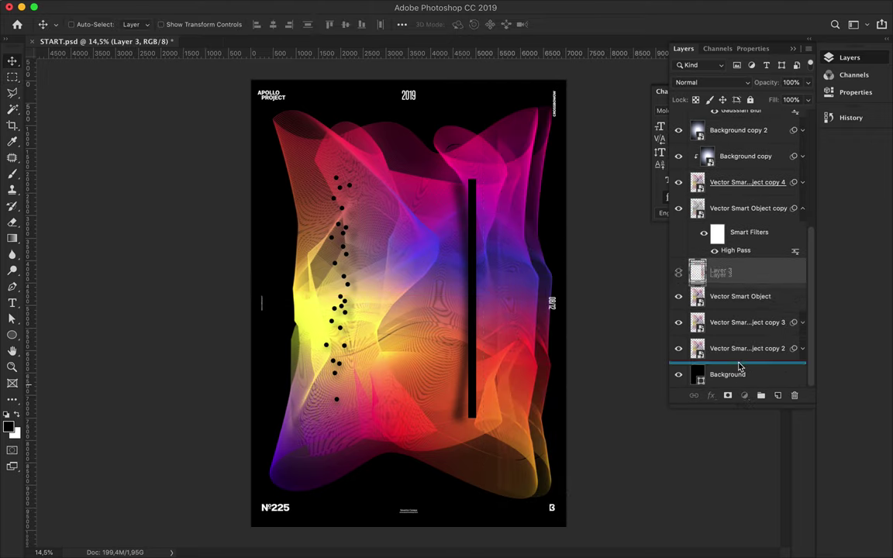
pyautogui.click(808, 100)
pyautogui.moveTo(803, 116); pyautogui.dragTo(774, 118)
pyautogui.moveTo(541, 196)
pyautogui.mouseDown()
pyautogui.moveTo(535, 156)
pyautogui.moveTo(545, 197)
pyautogui.mouseUp()
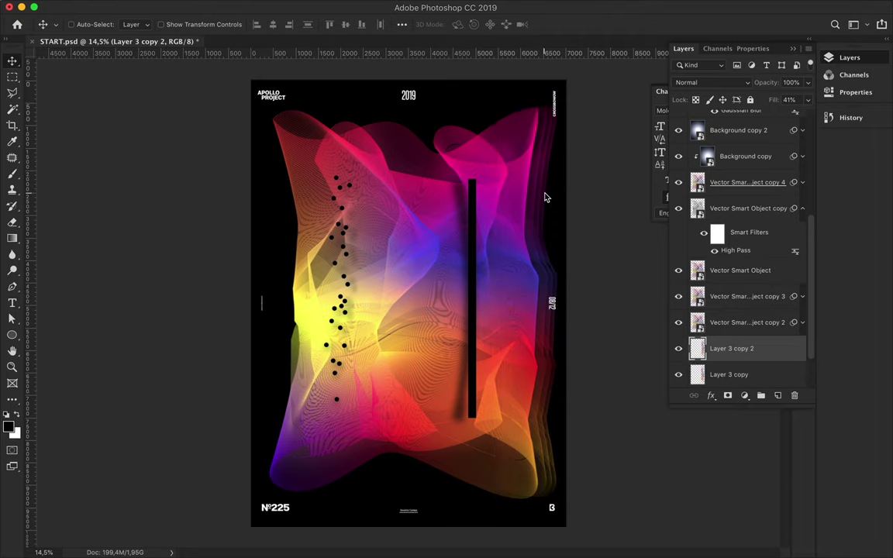
# Step: Copy a left-edge strip to Layer 4 above Background, plus a slightly offset copy at 32% fill
pyautogui.scroll(-2, 746, 285)
pyautogui.click(740, 218)
pyautogui.press('m')
pyautogui.moveTo(256, 91); pyautogui.dragTo(317, 507)
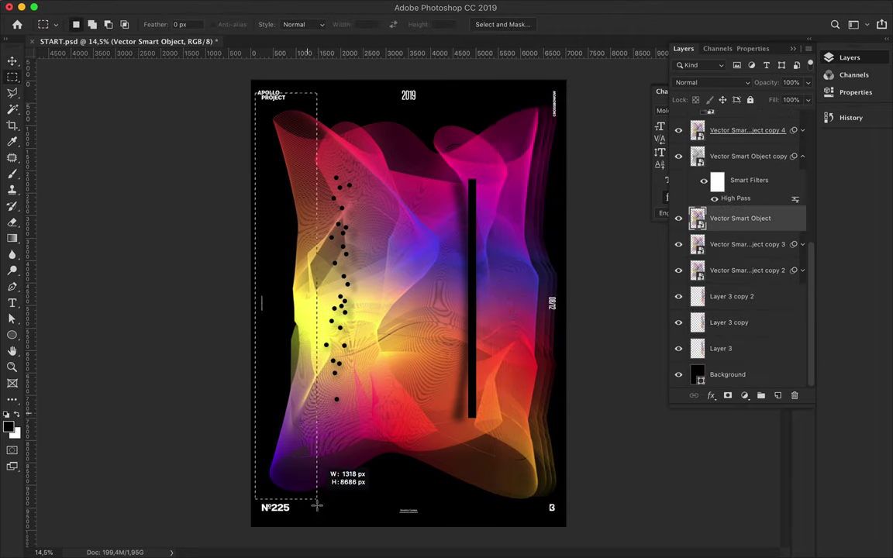
pyautogui.hotkey('ctrl', 'j')
pyautogui.press('v')
pyautogui.moveTo(728, 216)
pyautogui.mouseDown()
pyautogui.moveTo(723, 365)
pyautogui.moveTo(743, 381)
pyautogui.moveTo(736, 364)
pyautogui.mouseUp()
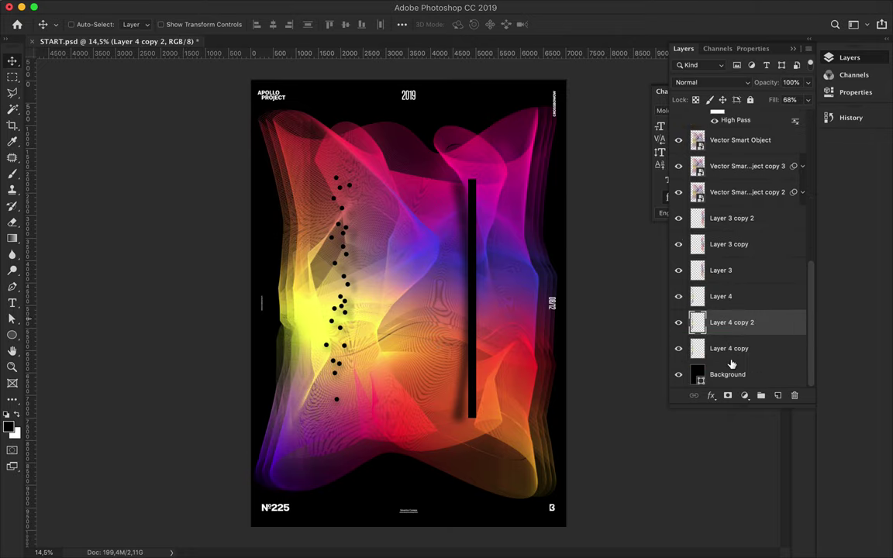
pyautogui.hotkey('ctrl', '[')
pyautogui.moveTo(268, 267); pyautogui.dragTo(262, 268)
pyautogui.moveTo(791, 118); pyautogui.dragTo(768, 116)
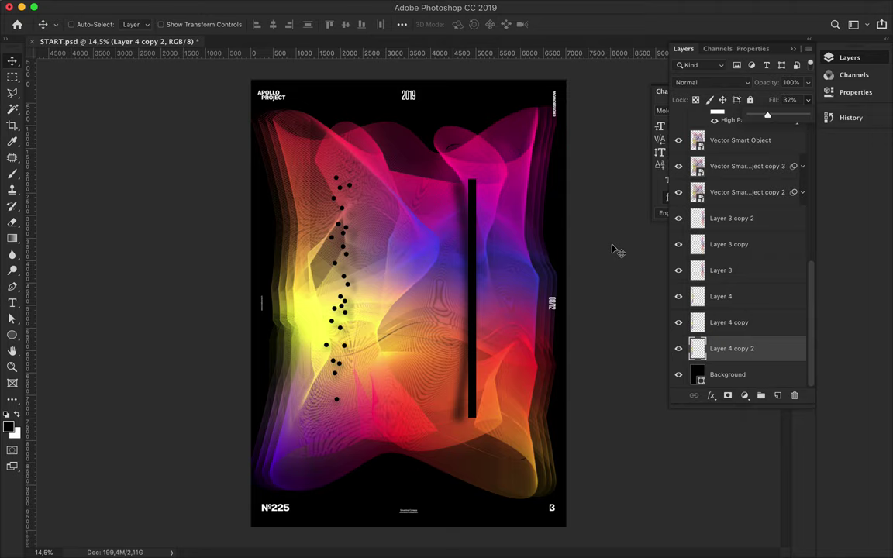
# Step: Reorder the right-edge copies with Layer 3 on top and adjust their fills
pyautogui.keyDown('ctrl'); pyautogui.click(547, 184); pyautogui.keyUp('ctrl')
pyautogui.scroll(-5, 739, 230)
pyautogui.moveTo(737, 220); pyautogui.dragTo(736, 286)
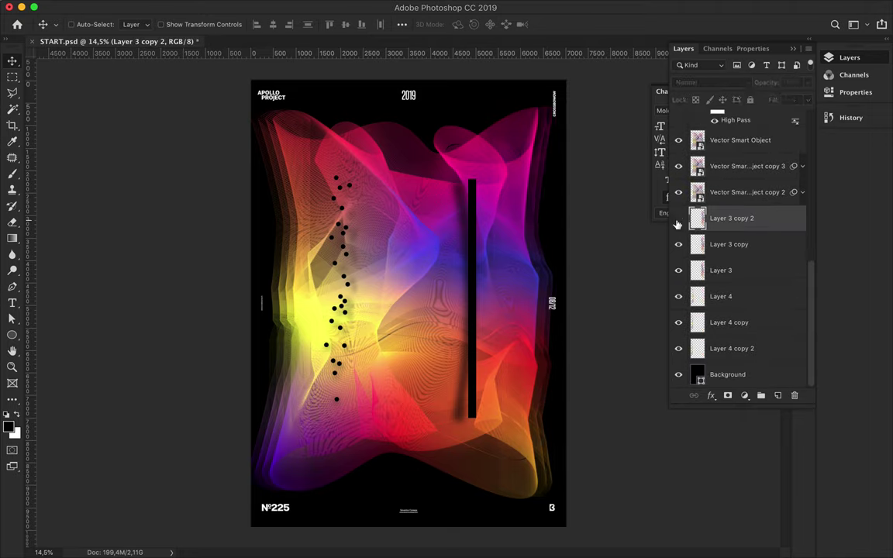
pyautogui.moveTo(728, 244); pyautogui.dragTo(741, 225)
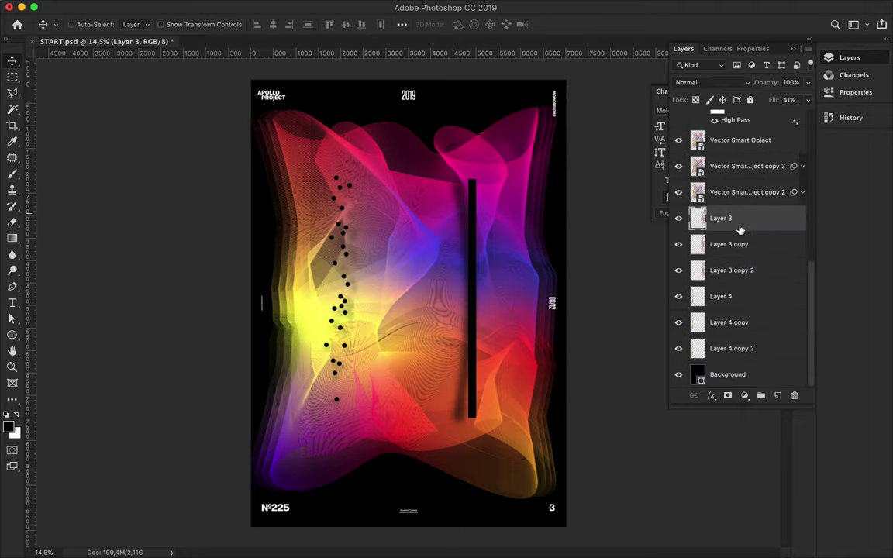
pyautogui.click(746, 246)
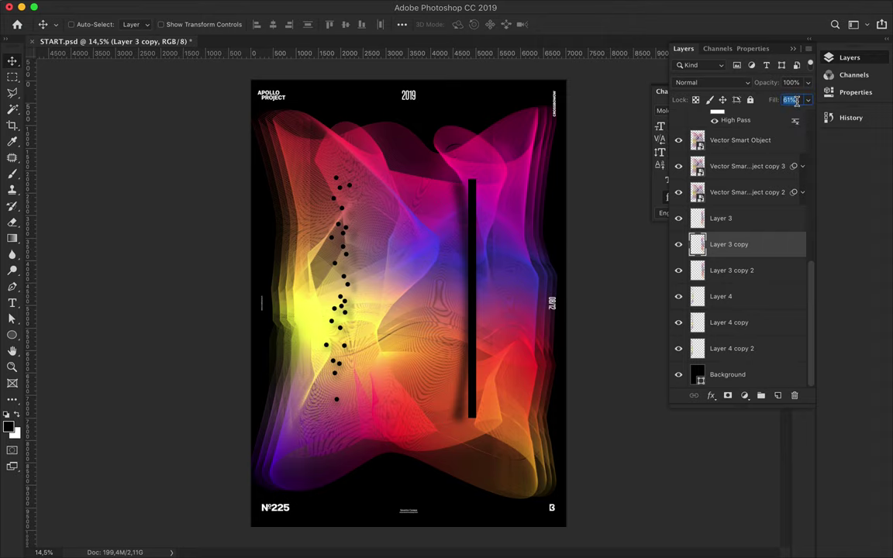
pyautogui.hotkey('alt', '[')
pyautogui.click(744, 220)
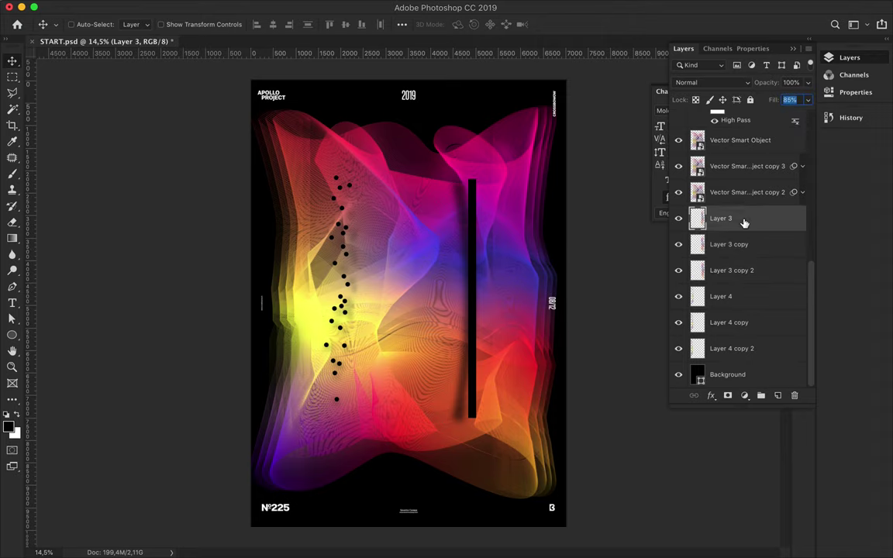
# Step: Shift Layer 4 copy further left, fit the poster in view, and save START.psd
pyautogui.scroll(2, 404, 303)
pyautogui.scroll(5, 404, 303)
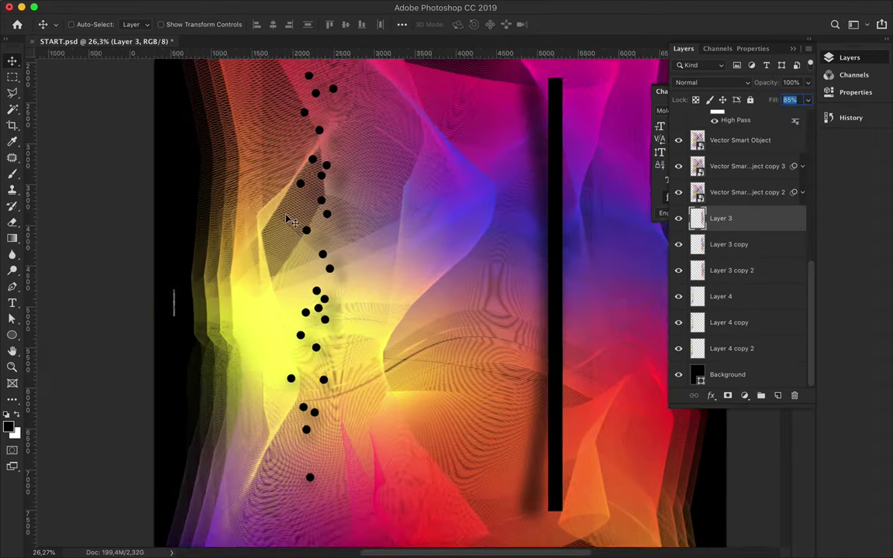
pyautogui.scroll(-5, 748, 244)
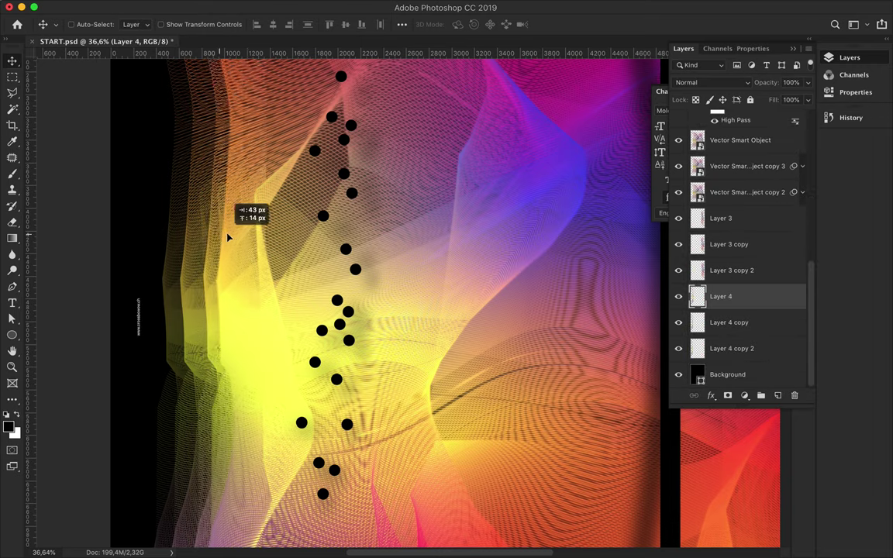
pyautogui.scroll(-5, 741, 271)
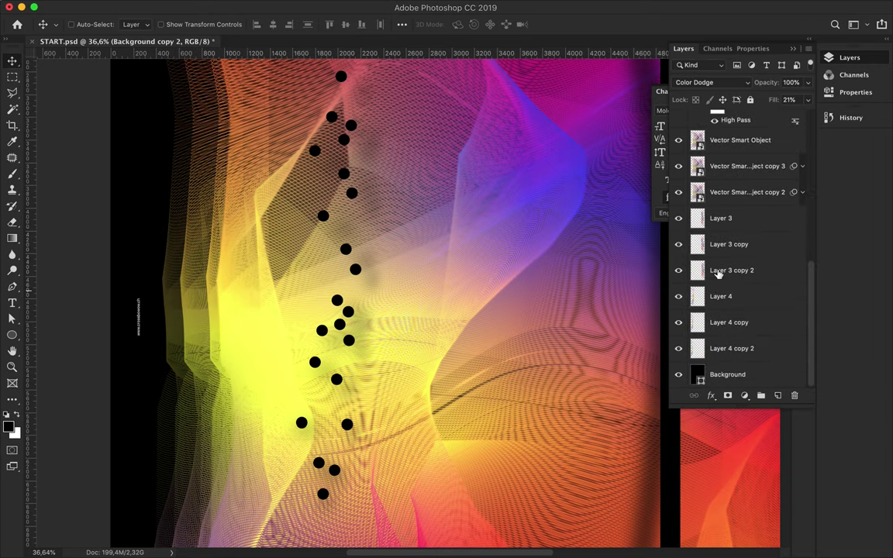
pyautogui.click(728, 321)
pyautogui.moveTo(233, 235); pyautogui.dragTo(207, 235)
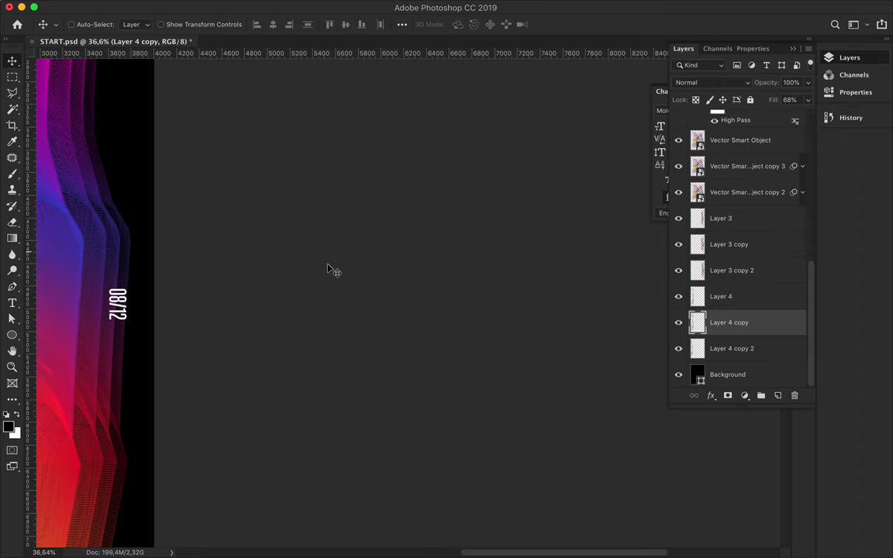
pyautogui.hotkey('ctrl', '0')
pyautogui.hotkey('ctrl', 's')
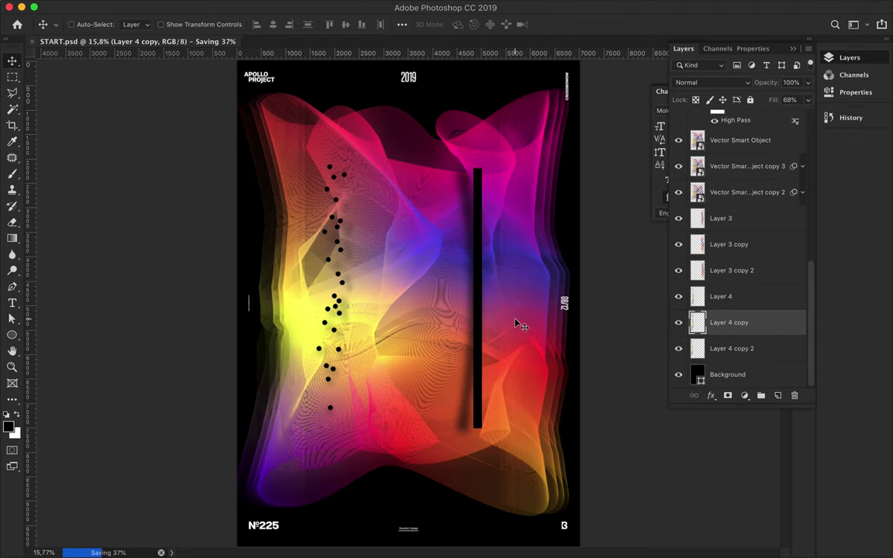
pyautogui.scroll(5, 740, 297)
# Step: Move the APOLLO layer between Background copy 2 and Background copy
pyautogui.click(661, 91)
pyautogui.press('t')
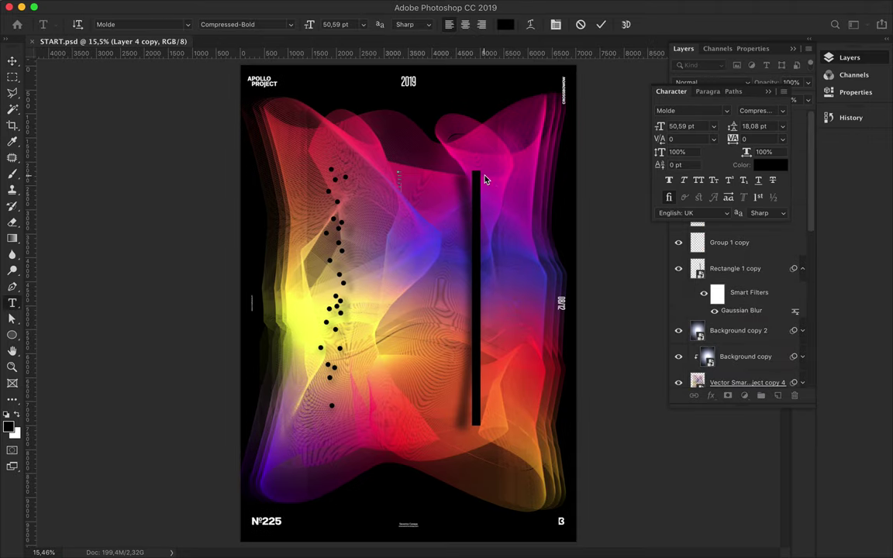
pyautogui.scroll(-3, 740, 310)
pyautogui.click(738, 373)
pyautogui.moveTo(738, 373); pyautogui.dragTo(732, 208)
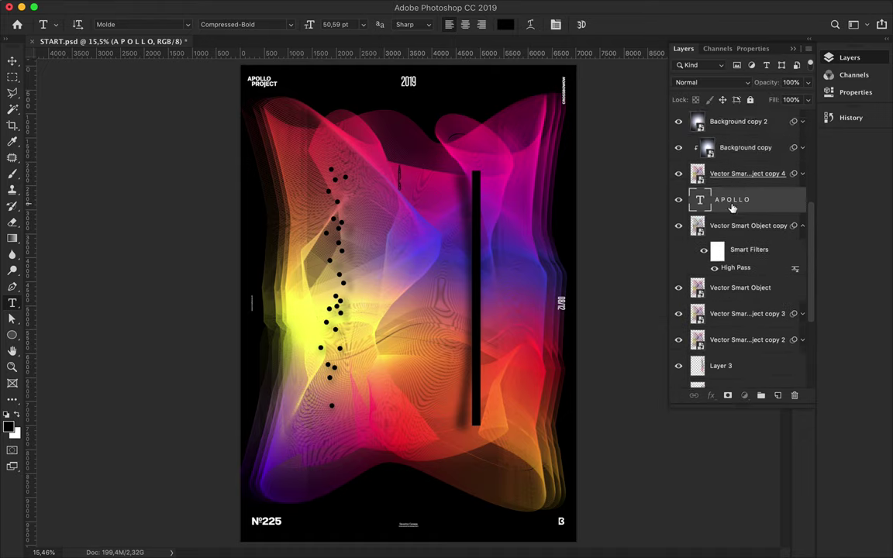
pyautogui.moveTo(732, 208); pyautogui.dragTo(721, 300)
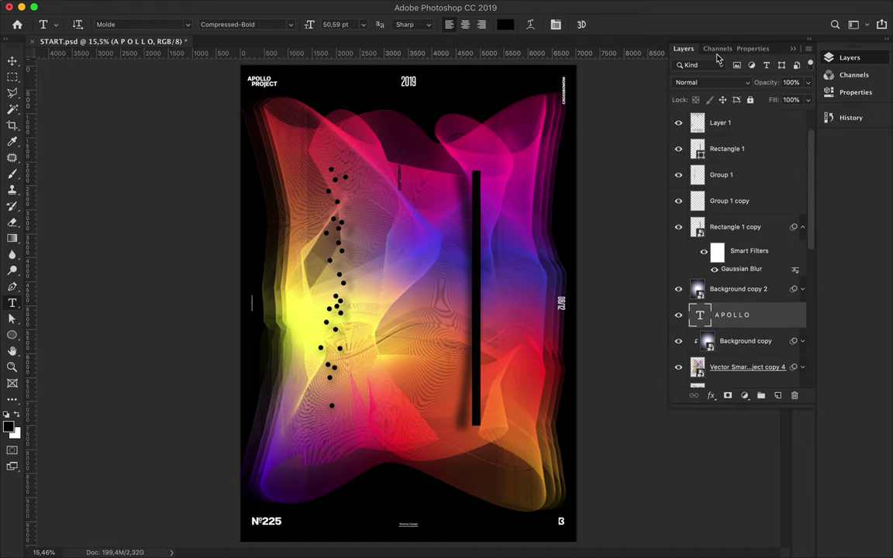
# Step: Stretch the APOLLO text taller and move it up the poster
pyautogui.press('v')
pyautogui.hotkey('ctrl', 't')
pyautogui.moveTo(411, 227); pyautogui.dragTo(423, 373)
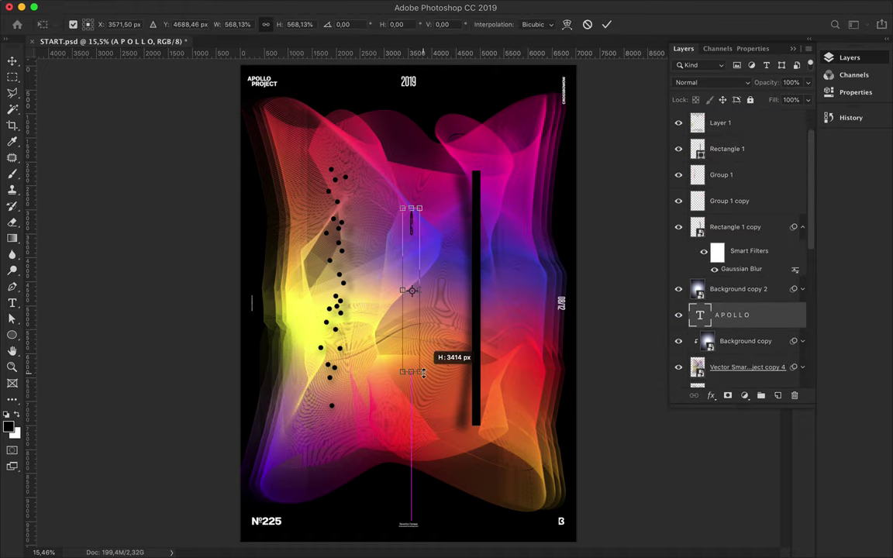
pyautogui.moveTo(411, 325); pyautogui.dragTo(411, 283)
pyautogui.click(793, 48)
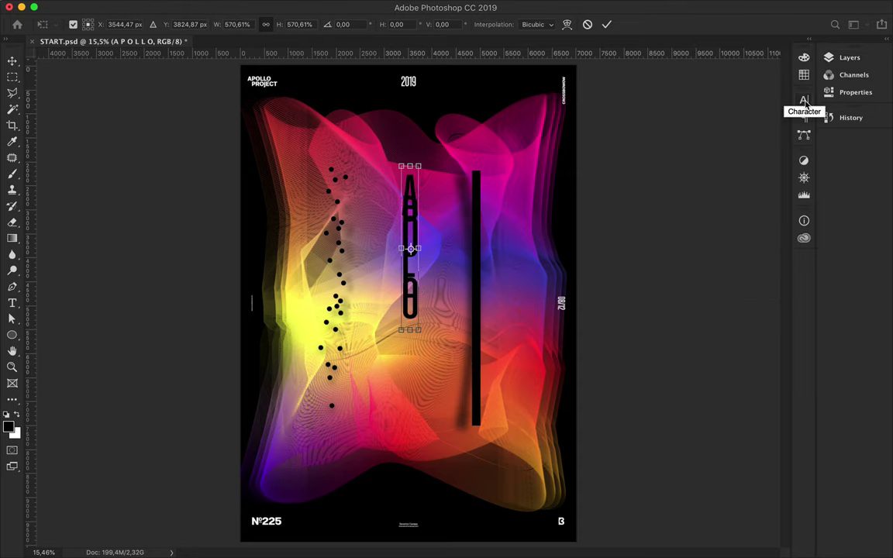
pyautogui.click(804, 101)
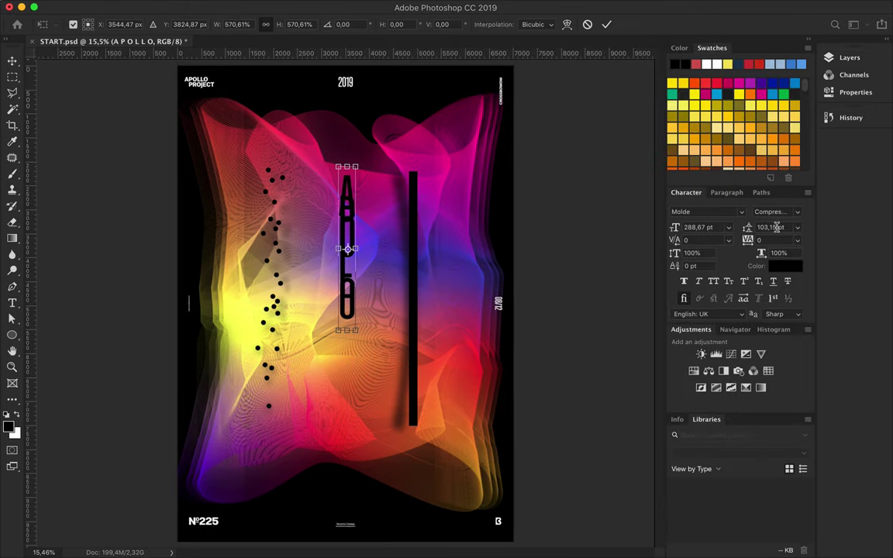
pyautogui.press('Return')
# Step: Set APOLLO's leading to 280 pt, then shorten it slightly and move it toward the centre
pyautogui.click(768, 227)
pyautogui.write('280')
pyautogui.press('Return')
pyautogui.moveTo(341, 218); pyautogui.dragTo(347, 238)
pyautogui.hotkey('ctrl', 't')
pyautogui.moveTo(345, 465); pyautogui.dragTo(345, 418)
pyautogui.press('Return')
pyautogui.click(727, 192)
pyautogui.moveTo(446, 218); pyautogui.dragTo(452, 222)
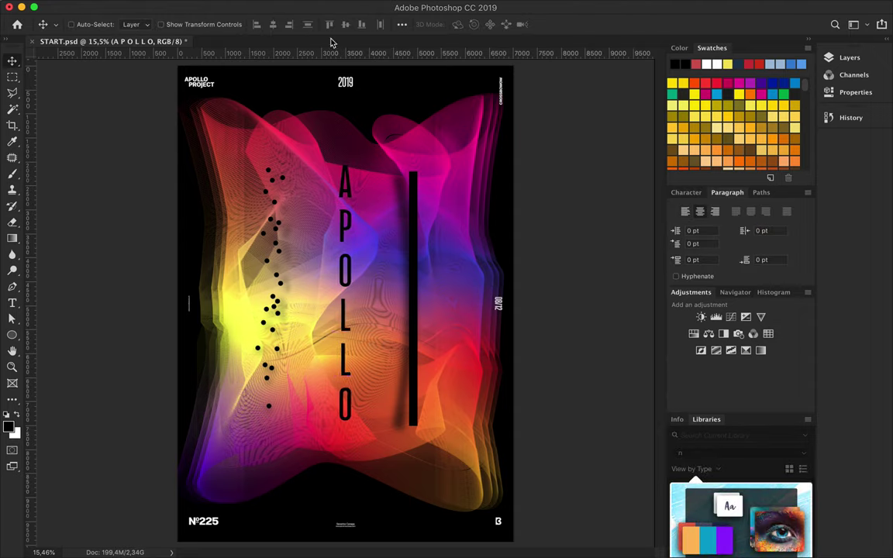
# Step: Align the title to the canvas and shift Group 1 and Group 1 copy slightly left
pyautogui.click(402, 24)
pyautogui.click(440, 138)
pyautogui.click(849, 57)
pyautogui.scroll(5, 736, 233)
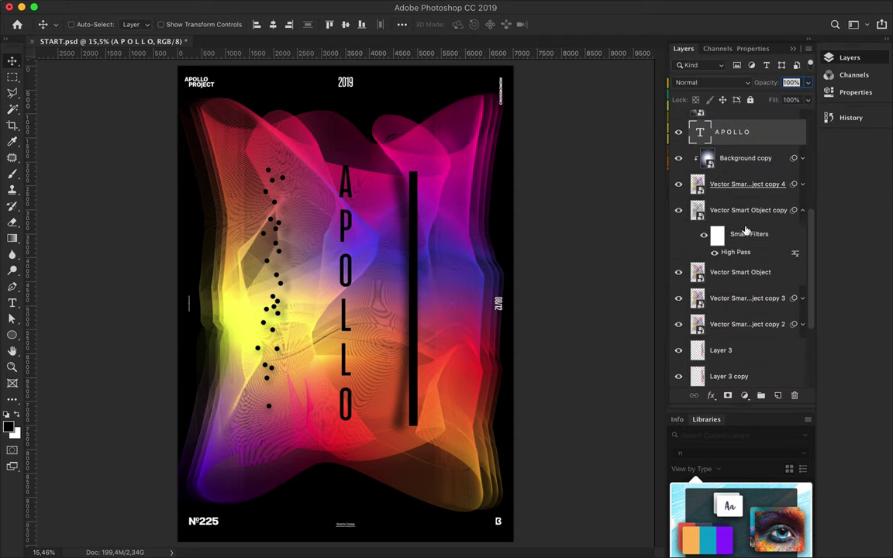
pyautogui.scroll(5, 737, 233)
pyautogui.click(729, 200)
pyautogui.keyDown('shift'); pyautogui.click(727, 175); pyautogui.keyUp('shift')
pyautogui.moveTo(273, 239); pyautogui.dragTo(267, 242)
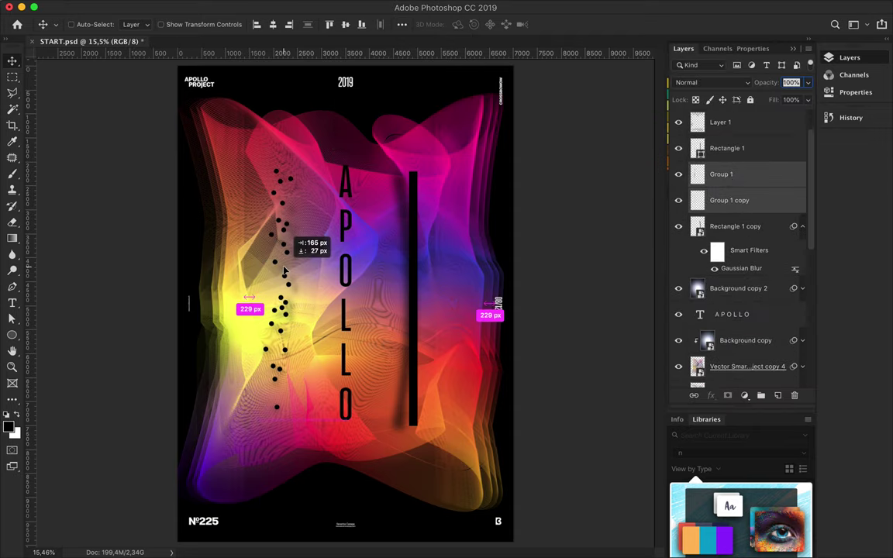
# Step: Move Rectangle 1 below Group 1 copy and drag the black bar right
pyautogui.click(379, 209)
pyautogui.click(737, 224)
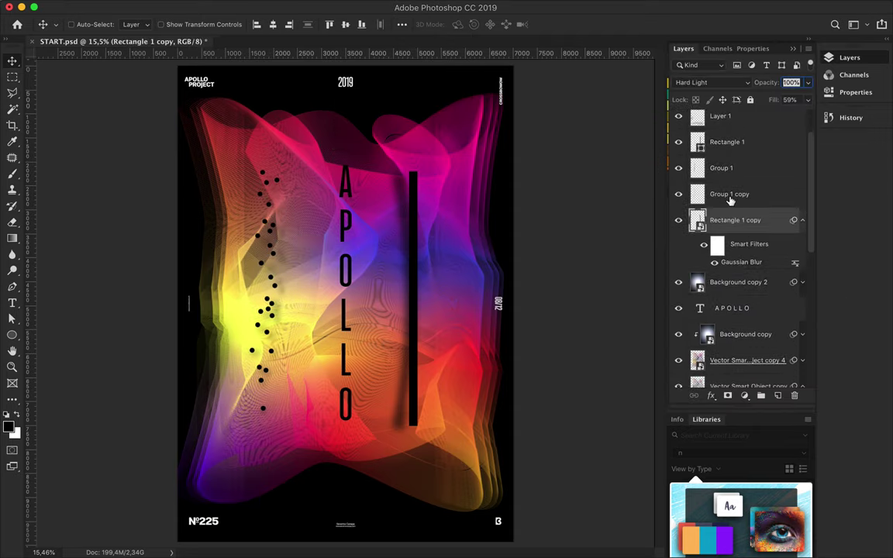
pyautogui.keyDown('shift'); pyautogui.click(729, 196); pyautogui.keyUp('shift')
pyautogui.moveTo(721, 143); pyautogui.dragTo(721, 206)
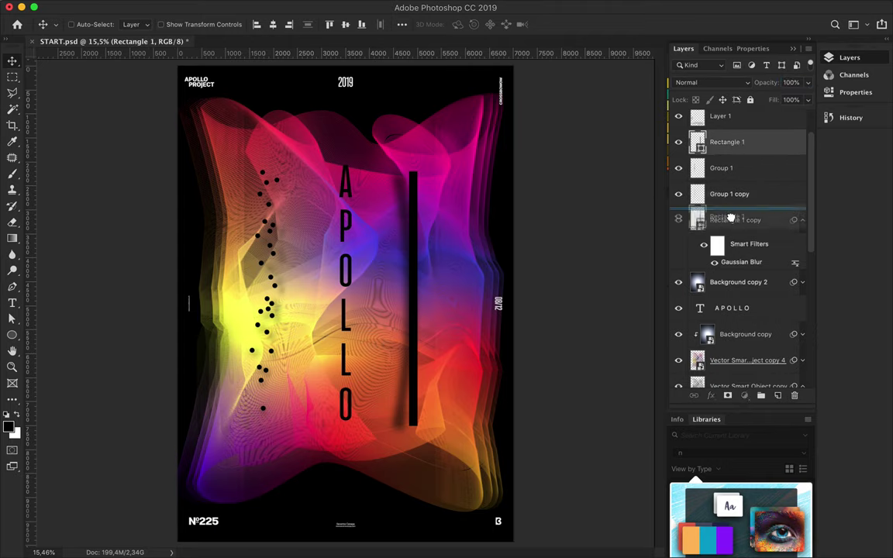
pyautogui.moveTo(411, 277); pyautogui.dragTo(434, 281)
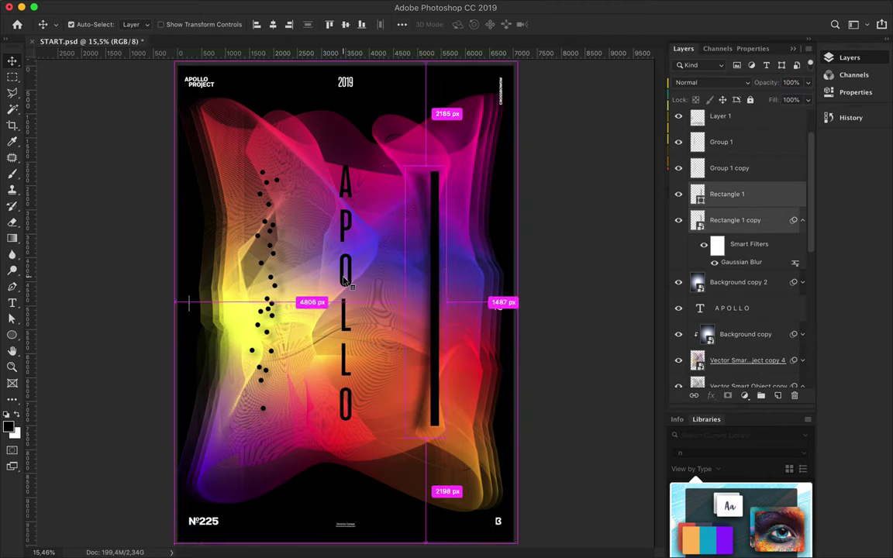
# Step: Duplicate the APOLLO text layer
pyautogui.keyDown('ctrl'); pyautogui.click(434, 298); pyautogui.keyUp('ctrl')
pyautogui.scroll(2, 737, 232)
pyautogui.click(733, 356)
pyautogui.scroll(-3, 736, 310)
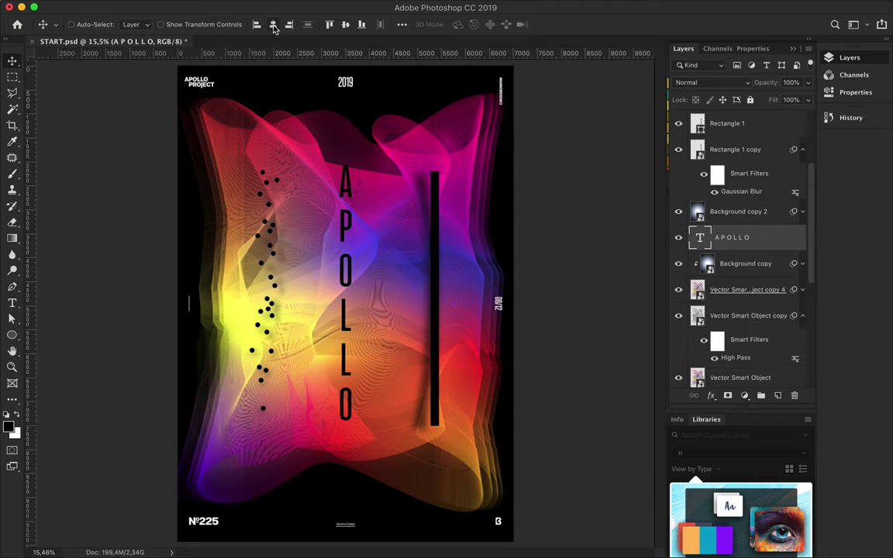
pyautogui.moveTo(733, 238); pyautogui.dragTo(733, 251)
pyautogui.moveTo(171, 7)
pyautogui.click(271, 6)
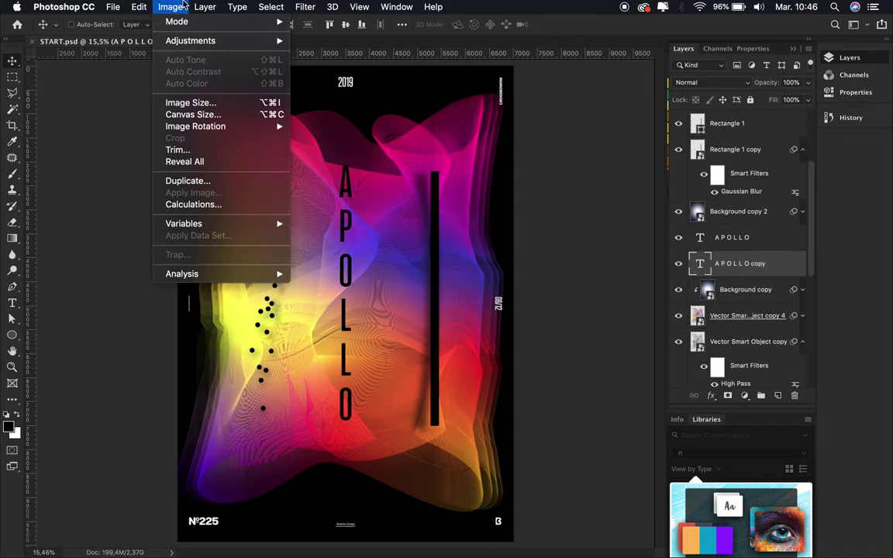
# Step: Rasterize the APOLLO copy and warp it: bend the top, pull the lower letters outward
pyautogui.press('Escape')
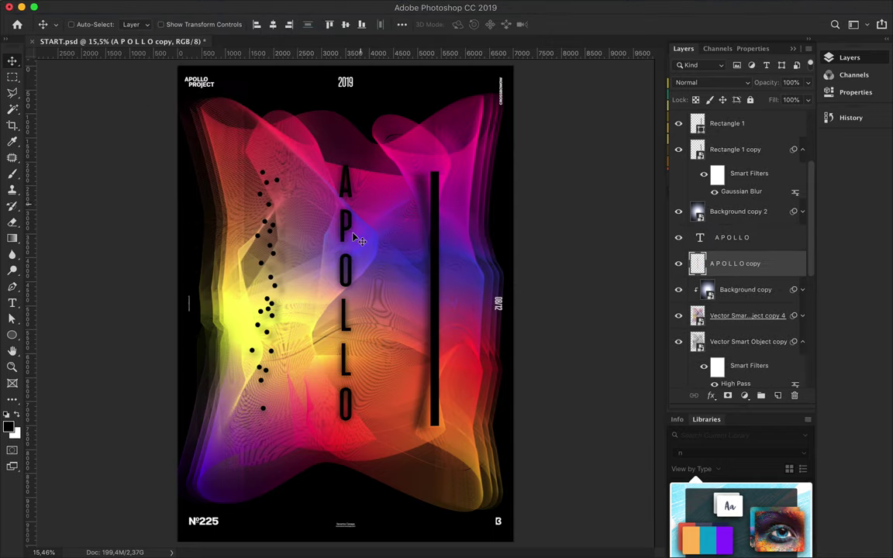
pyautogui.scroll(2, 358, 240)
pyautogui.hotkey('ctrl', 't')
pyautogui.rightClick(355, 232)
pyautogui.click(380, 306)
pyautogui.moveTo(357, 232)
pyautogui.mouseDown()
pyautogui.moveTo(358, 221)
pyautogui.moveTo(336, 233)
pyautogui.mouseUp()
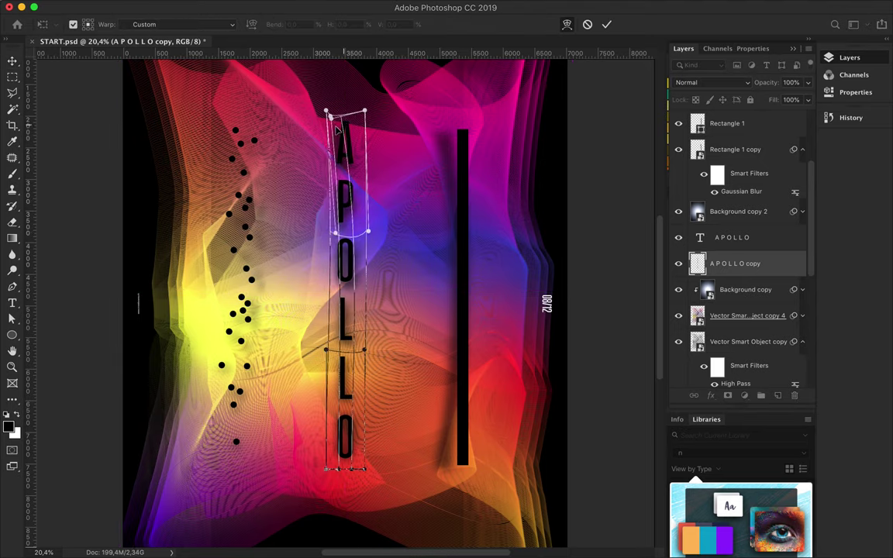
pyautogui.moveTo(328, 350); pyautogui.dragTo(306, 349)
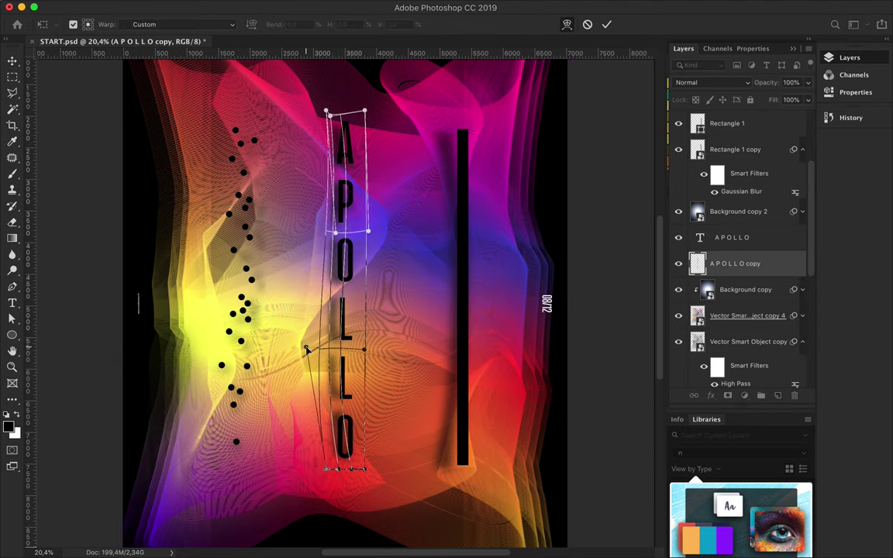
pyautogui.moveTo(364, 470); pyautogui.dragTo(376, 477)
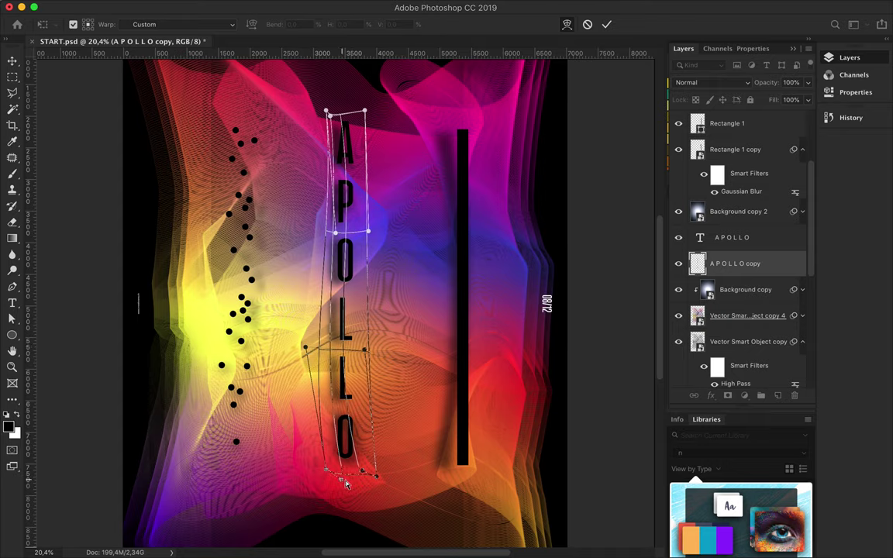
pyautogui.press('Return')
pyautogui.press('super+0')
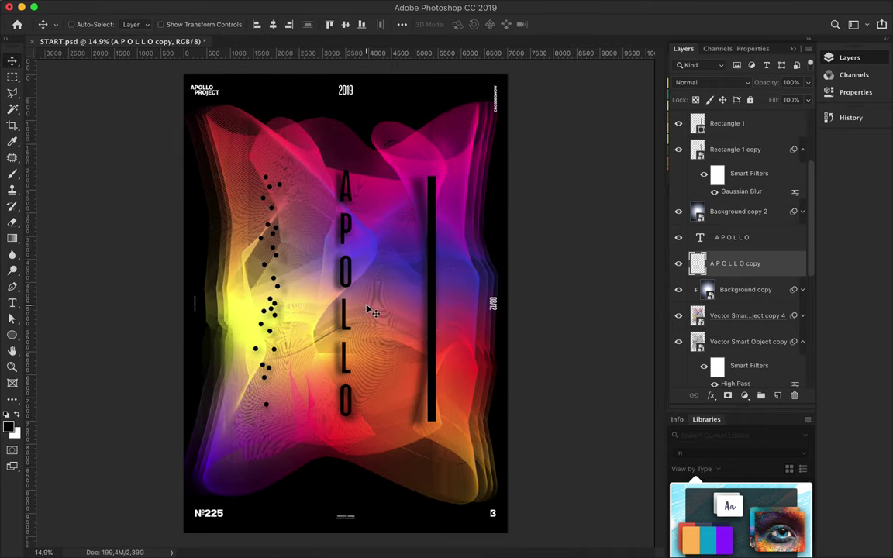
# Step: Switch the APOLLO text to Medium style and reduce it to 140,15 pt
pyautogui.doubleClick(350, 290)
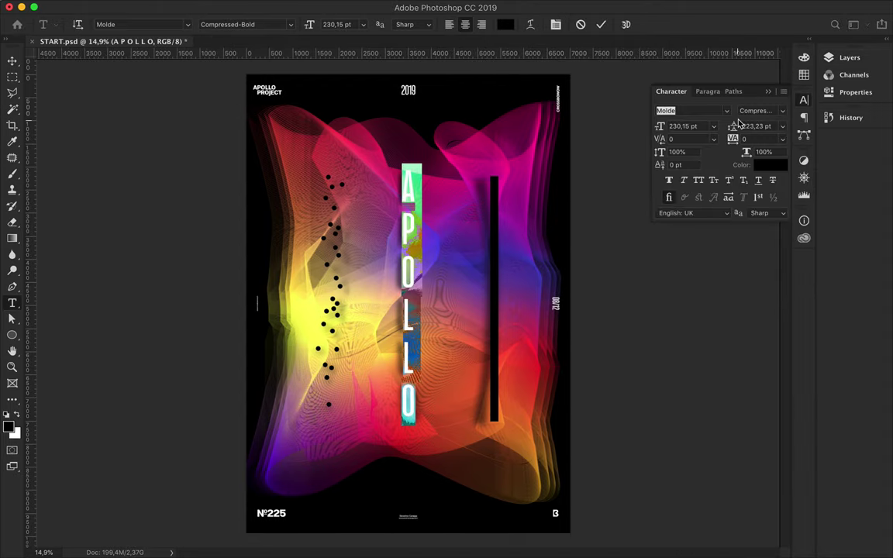
pyautogui.click(779, 111)
pyautogui.click(754, 354)
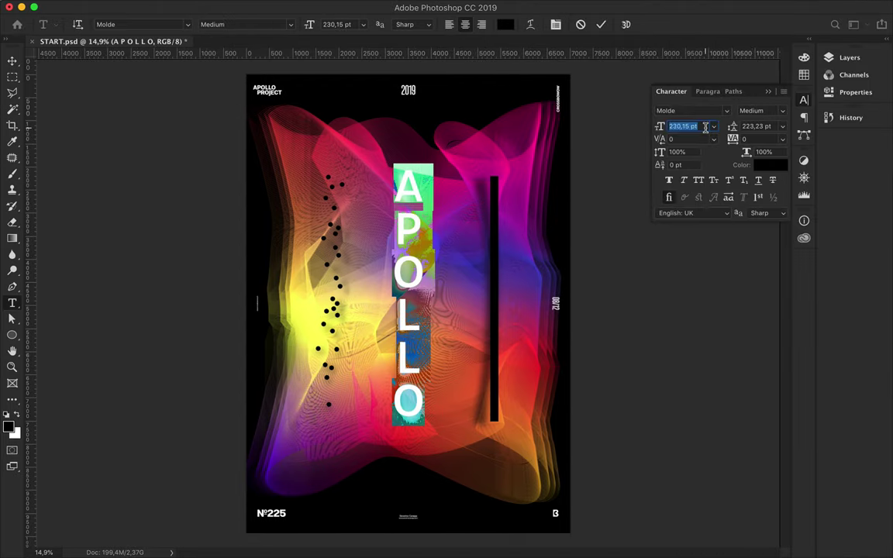
pyautogui.hotkey('shift', 'Down')
pyautogui.hotkey('shift', 'Down')
pyautogui.hotkey('shift', 'Down')
pyautogui.hotkey('shift', 'Down')
pyautogui.hotkey('shift', 'Down')
pyautogui.hotkey('shift', 'Down')
# Step: Shrink APOLLO further to 70,15 pt with 213,23 pt leading
pyautogui.hotkey('shift', 'Down')
pyautogui.hotkey('shift', 'Down')
pyautogui.hotkey('shift', 'Down')
pyautogui.hotkey('ctrl', 'Return')
pyautogui.press('v')
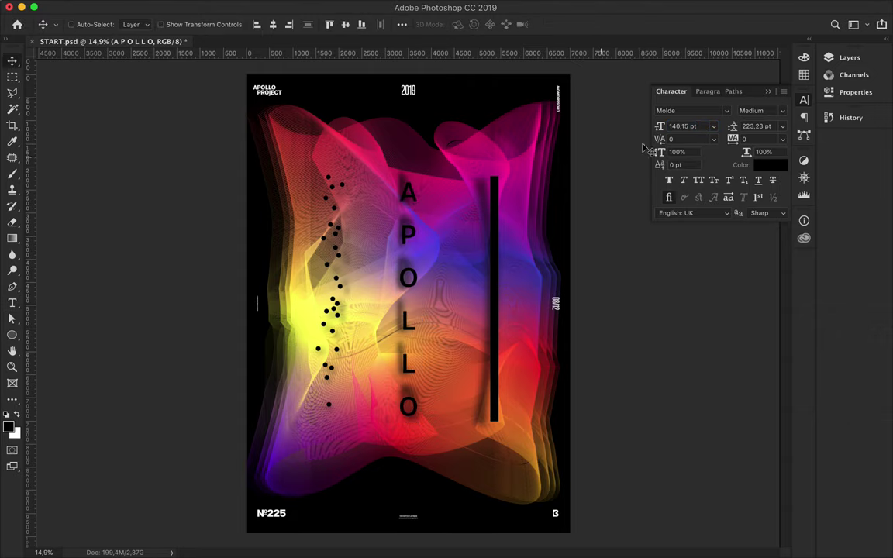
pyautogui.press('Up')
pyautogui.click(698, 126)
pyautogui.hotkey('shift', 'Down')
pyautogui.hotkey('shift', 'Down')
pyautogui.hotkey('shift', 'Down')
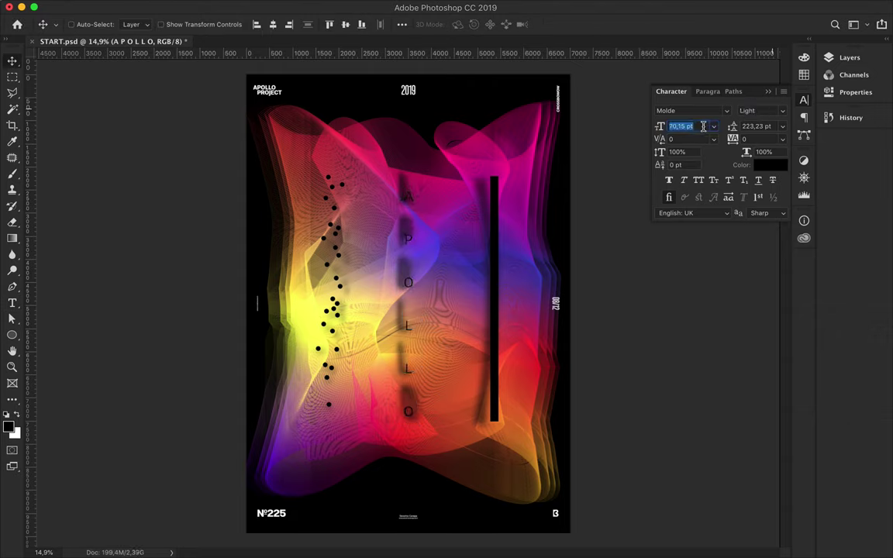
pyautogui.hotkey('shift', 'Down')
pyautogui.click(754, 111)
pyautogui.press('Up')
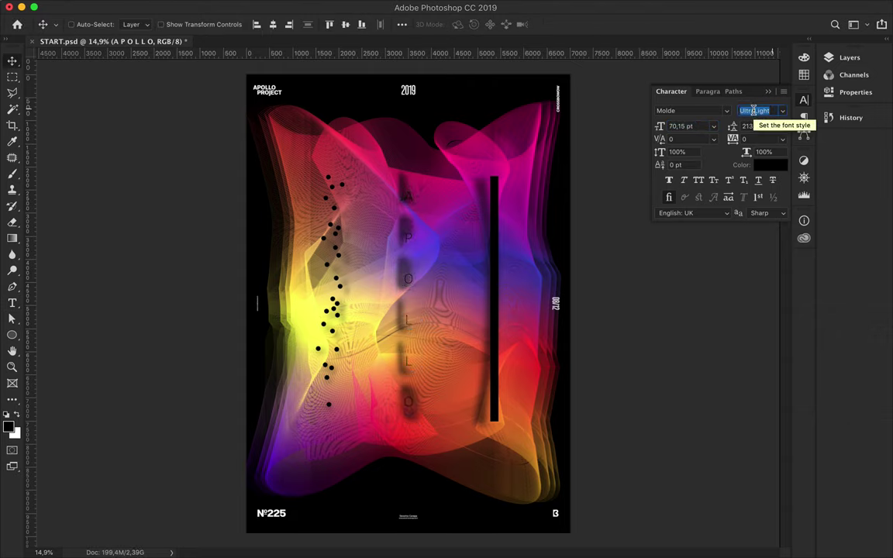
# Step: Nudge APOLLO up slightly and save the poster
pyautogui.moveTo(380, 248); pyautogui.dragTo(380, 245)
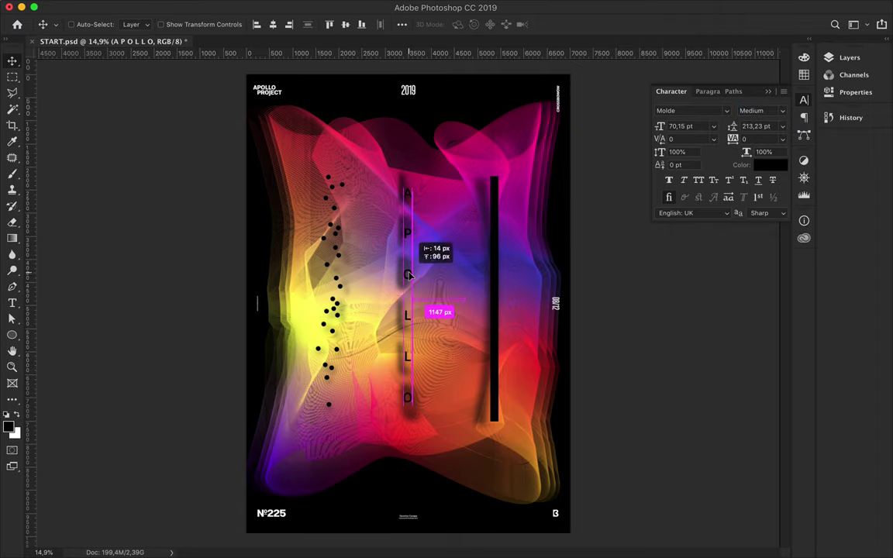
pyautogui.moveTo(411, 209); pyautogui.dragTo(411, 204)
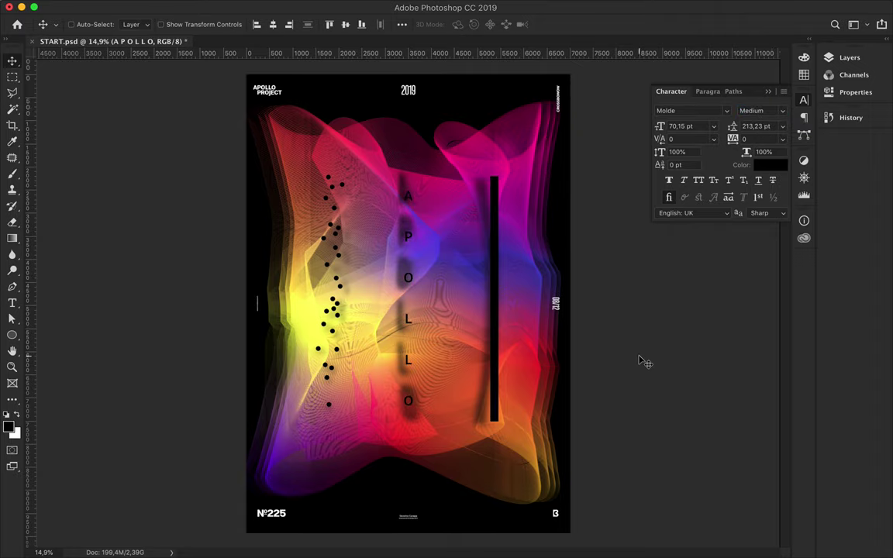
pyautogui.hotkey('ctrl', 's')
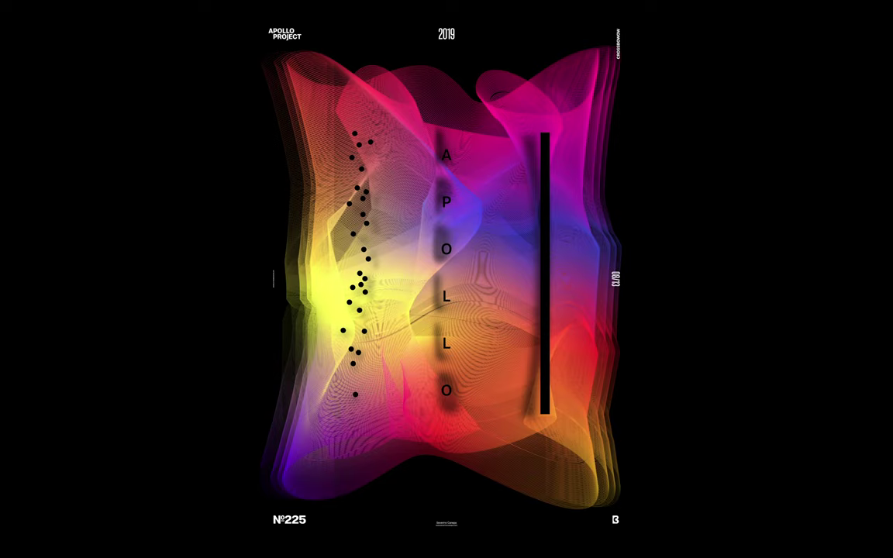